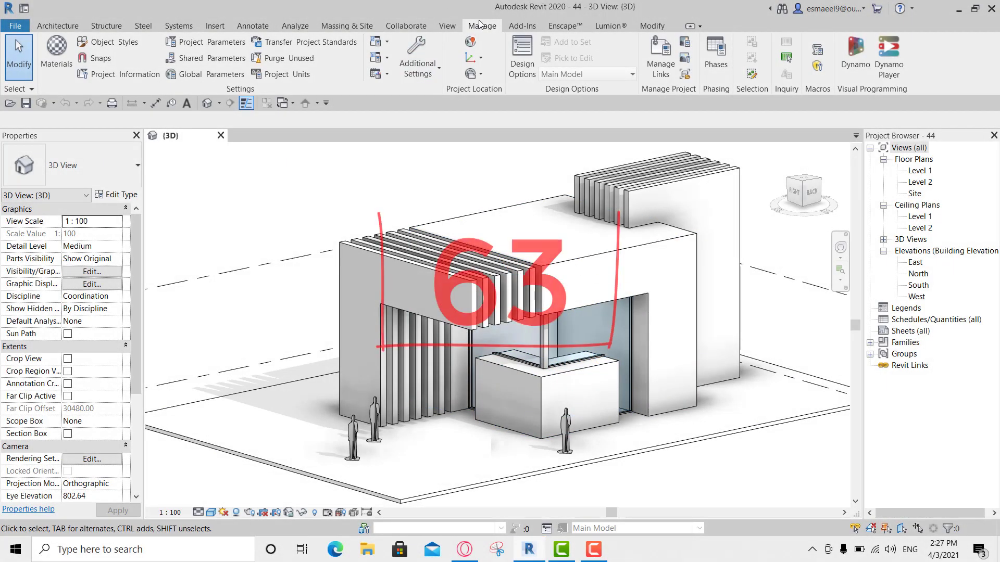
Step: Browse the View tab's Legends options, then return to the Manage tab
left_click(449, 26)
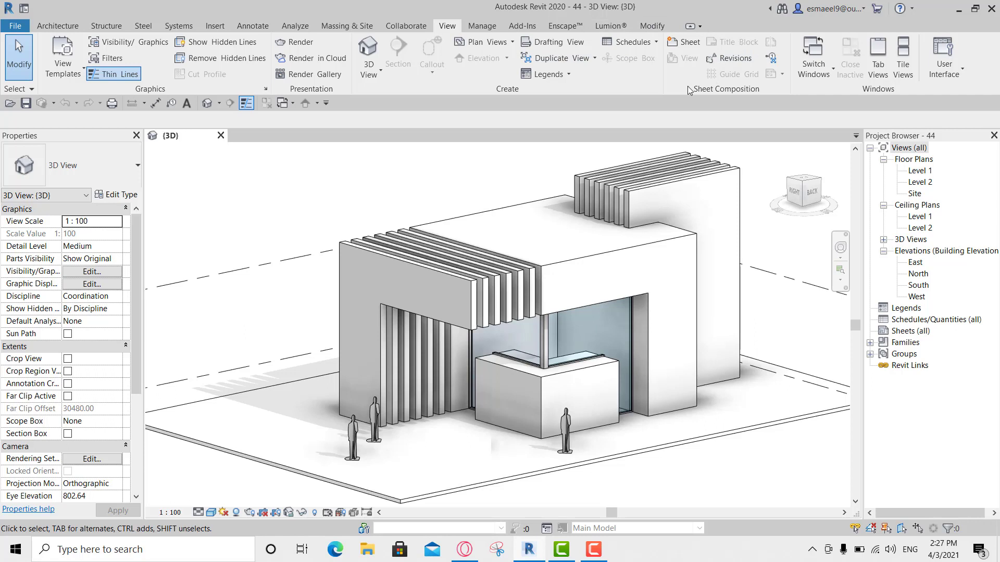
left_click(564, 74)
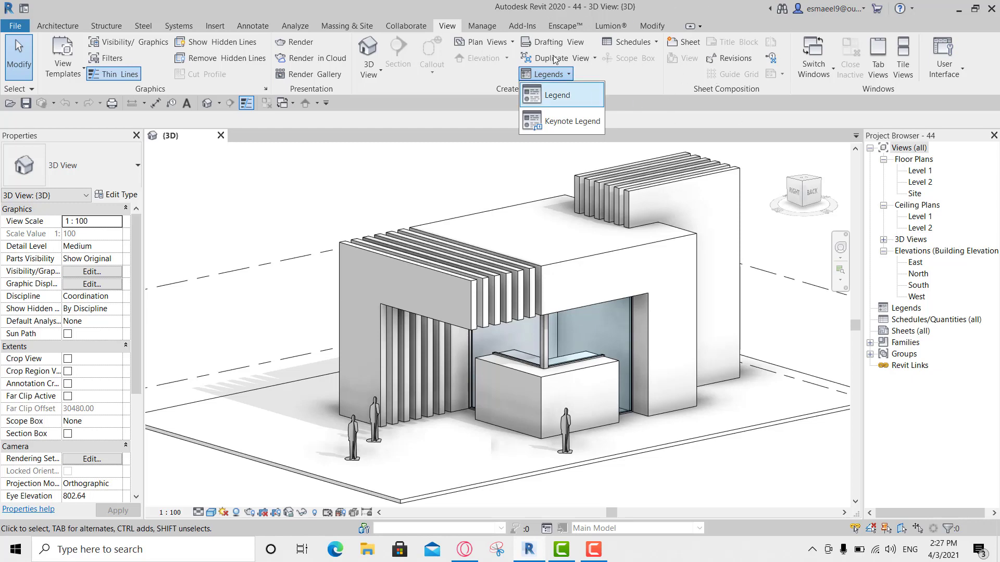
left_click(482, 25)
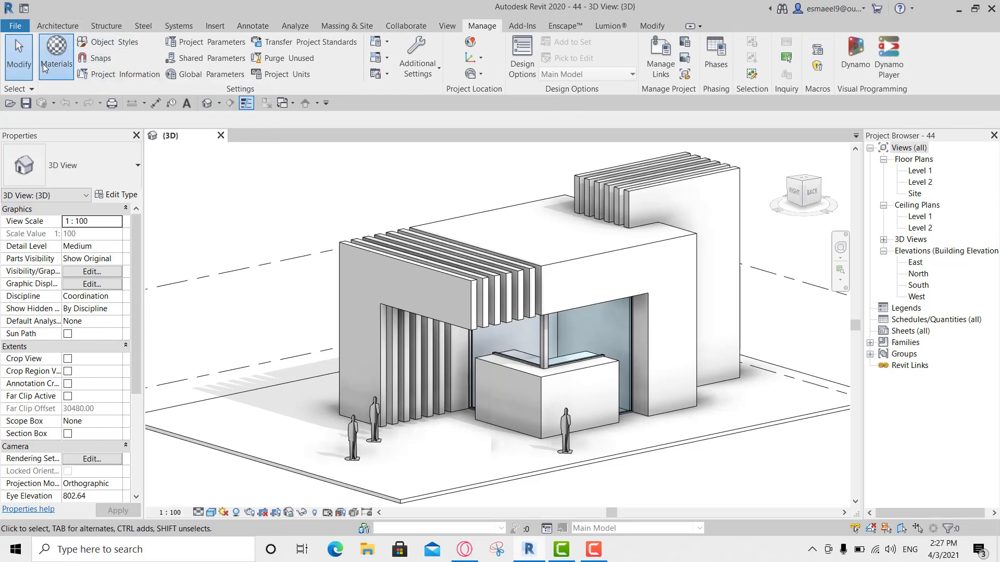
Step: Open the project material browser, move it aside, and close it again
left_click(56, 54)
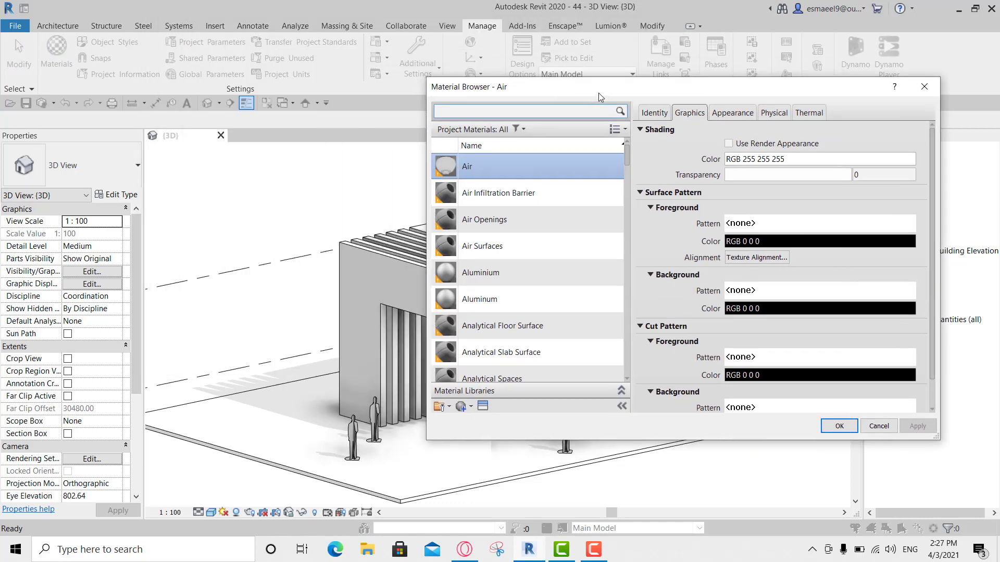
left_click_drag(598, 93, 576, 52)
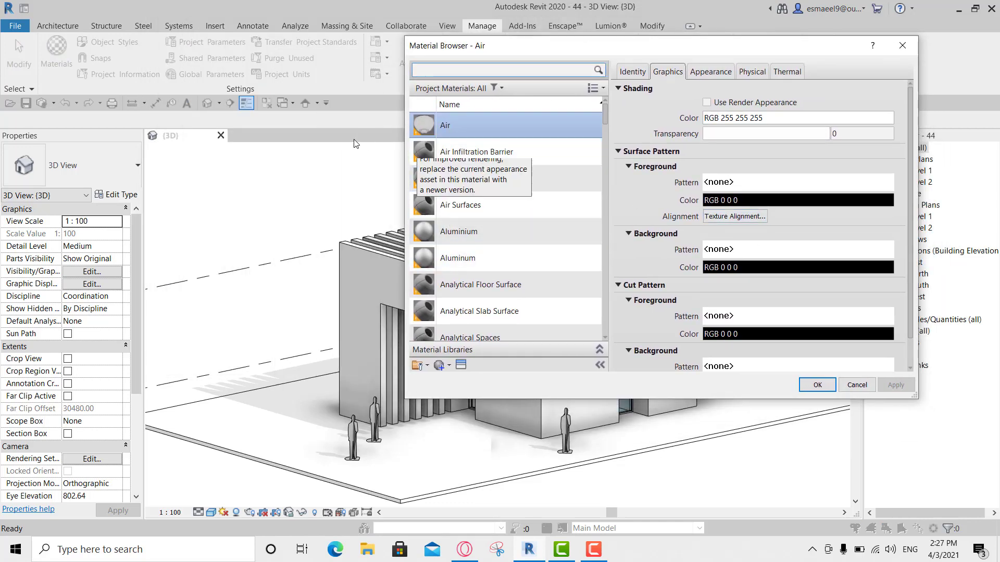
left_click(902, 46)
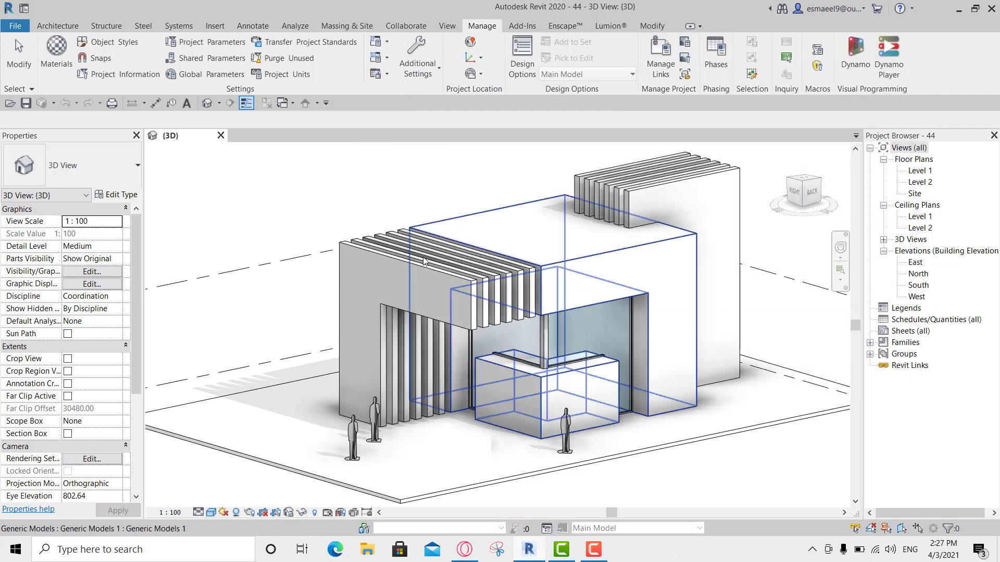
Step: Check the floor type's structure layer material, which is Gypsum Wall Board
left_click(468, 437)
left_click(513, 469)
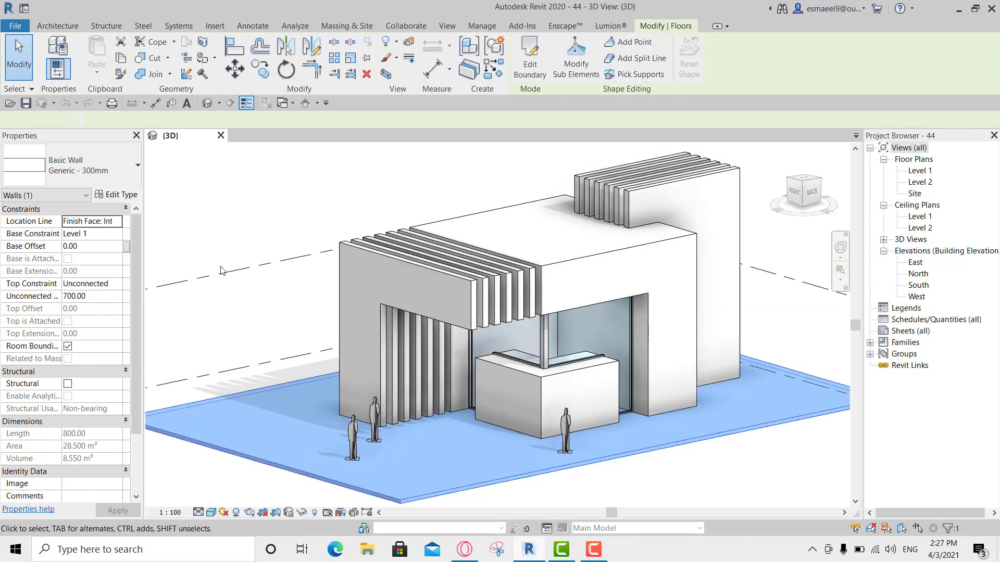
left_click(117, 194)
left_click(539, 206)
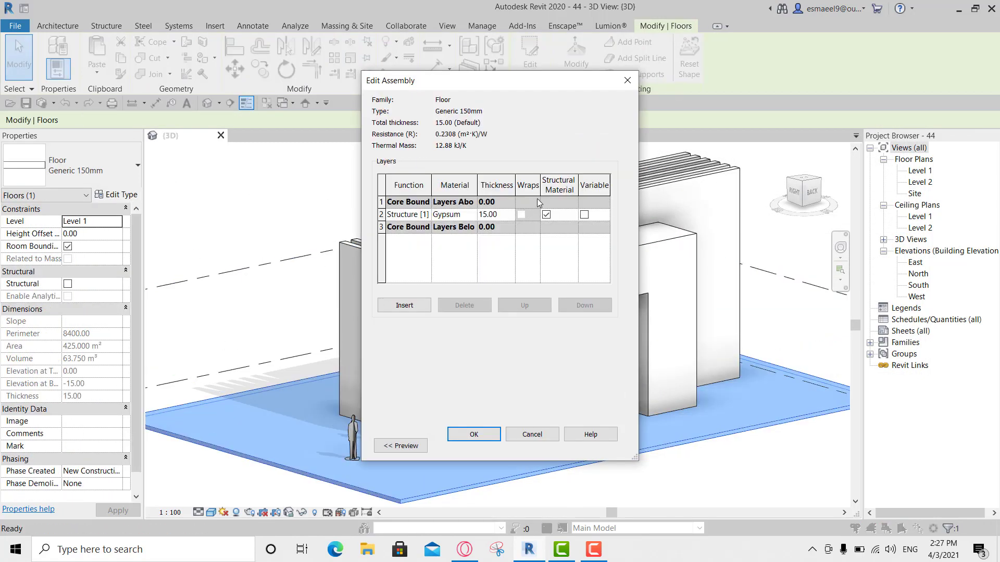
left_click(465, 216)
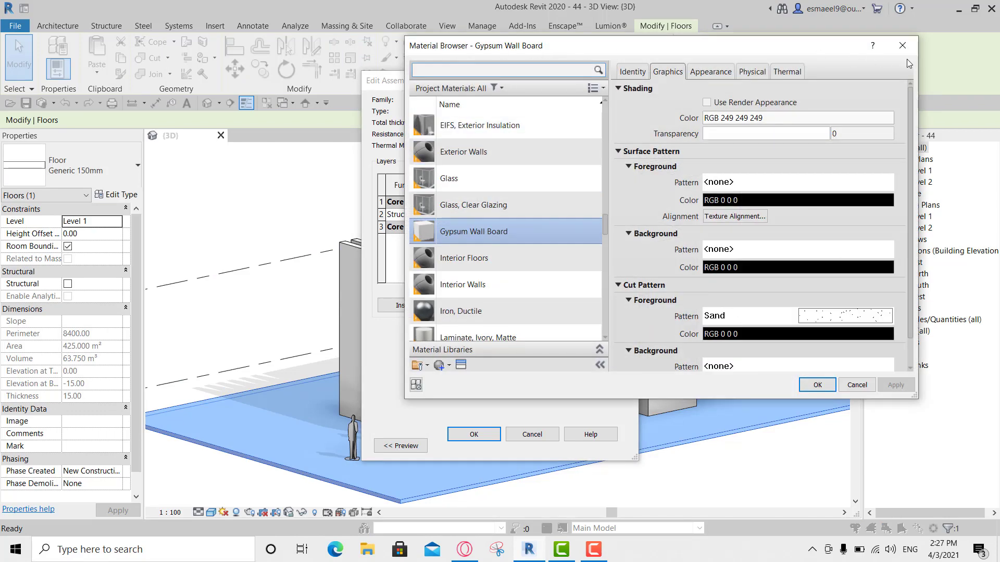
key("Escape")
key("Escape")
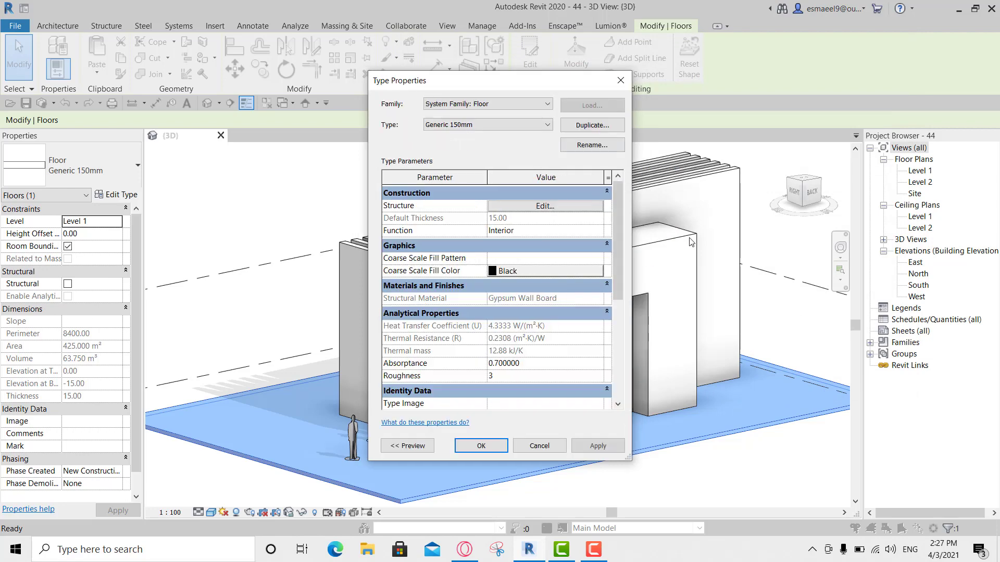
key("Escape")
left_click(627, 207)
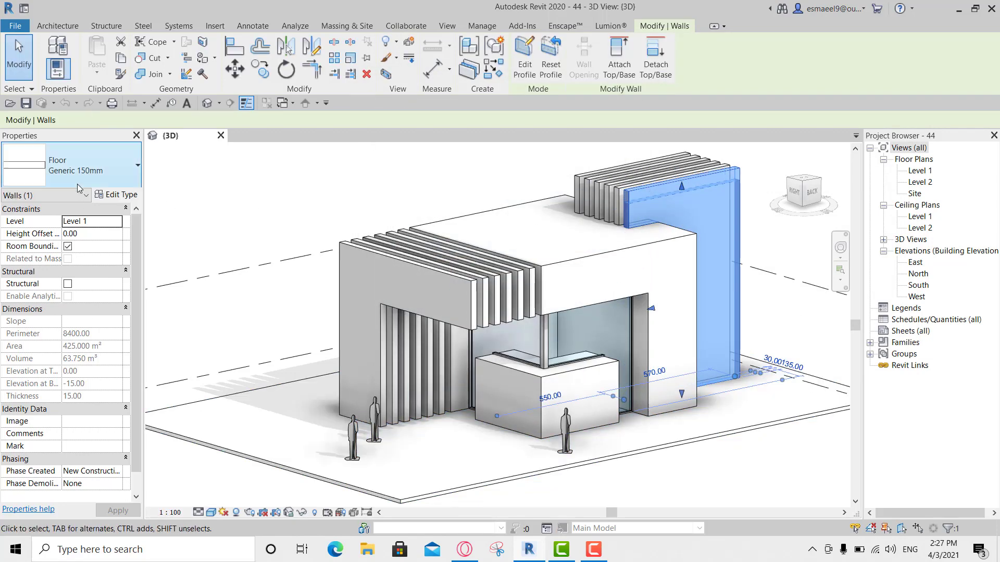
Step: Check the tall wall type's layer material, also Gypsum Wall Board
left_click(119, 196)
left_click(573, 204)
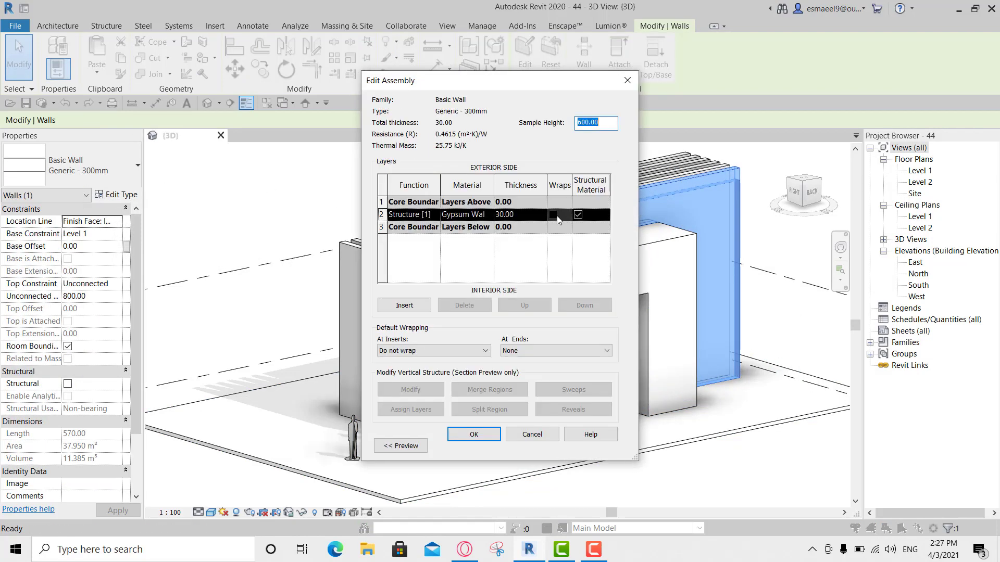
left_click(482, 218)
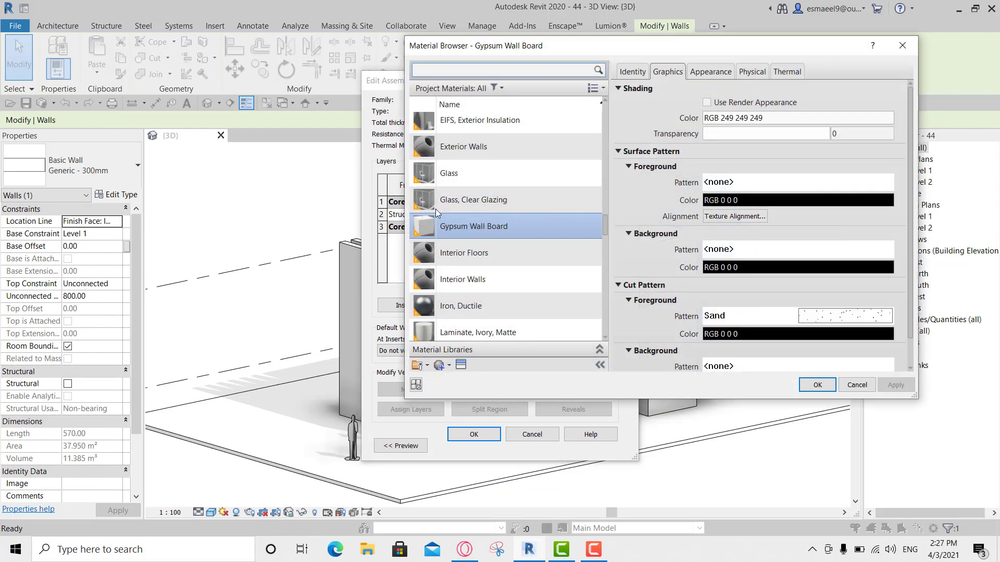
left_click(488, 214)
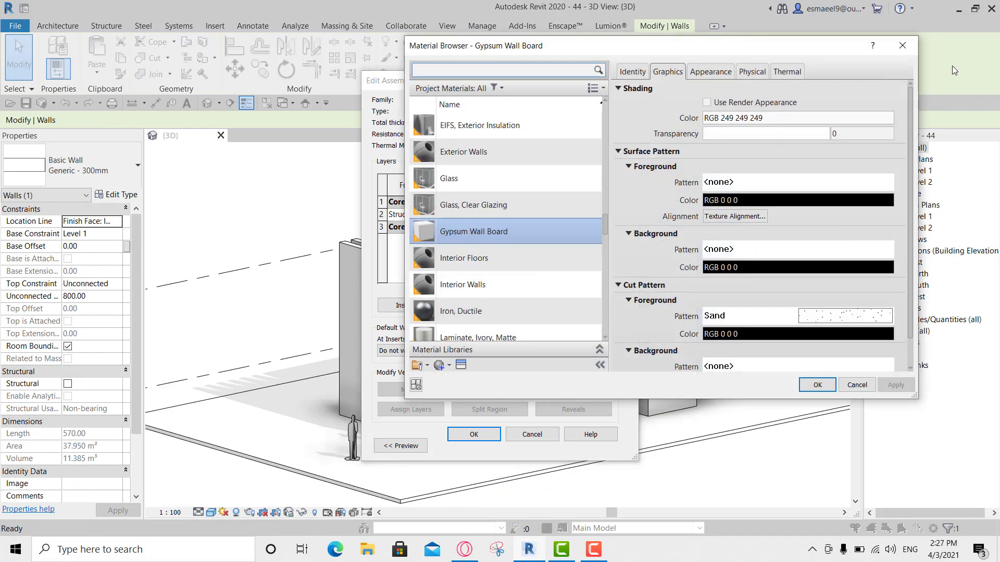
left_click(902, 45)
left_click(629, 80)
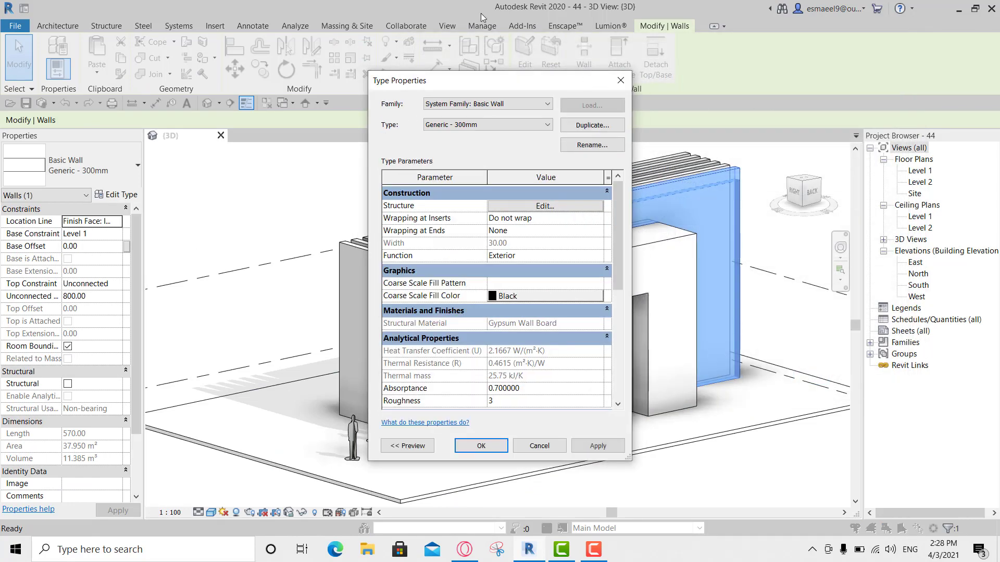
left_click(619, 81)
left_click(482, 25)
Step: Inspect the Air Surfaces and Air Infiltration Barrier materials, then bring up the Visual Style options
left_click(56, 52)
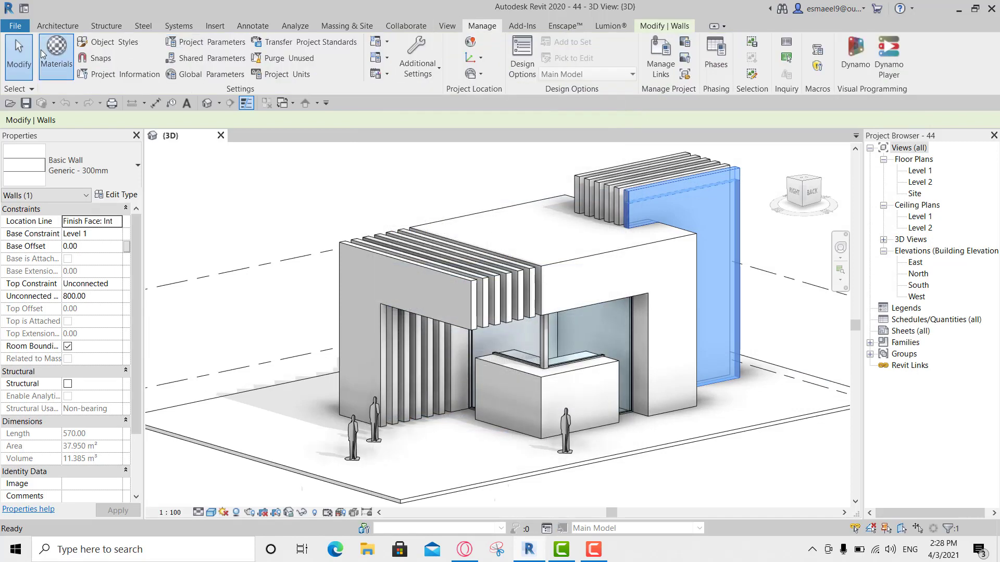
left_click_drag(522, 52, 553, 40)
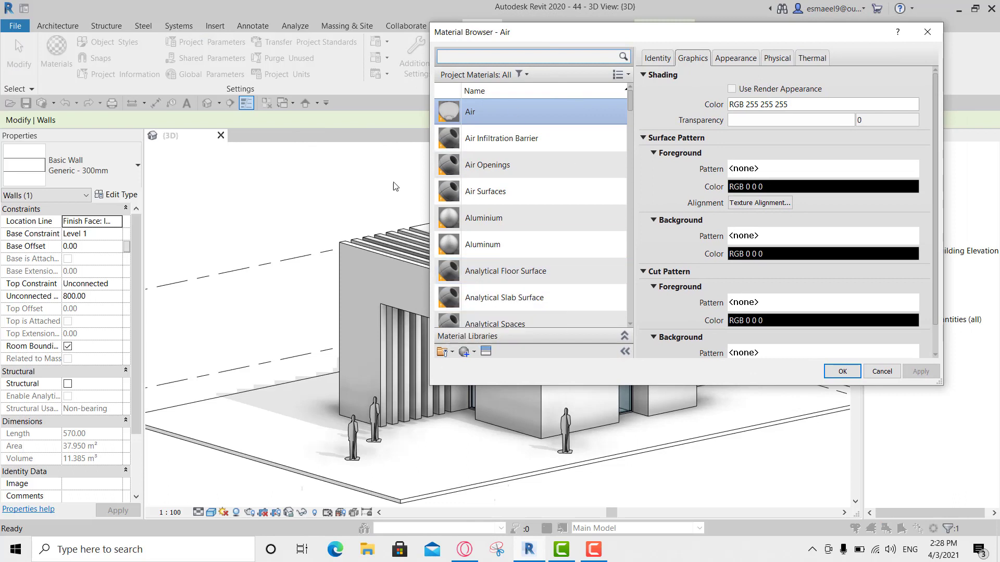
scroll(521, 260, "down", 1)
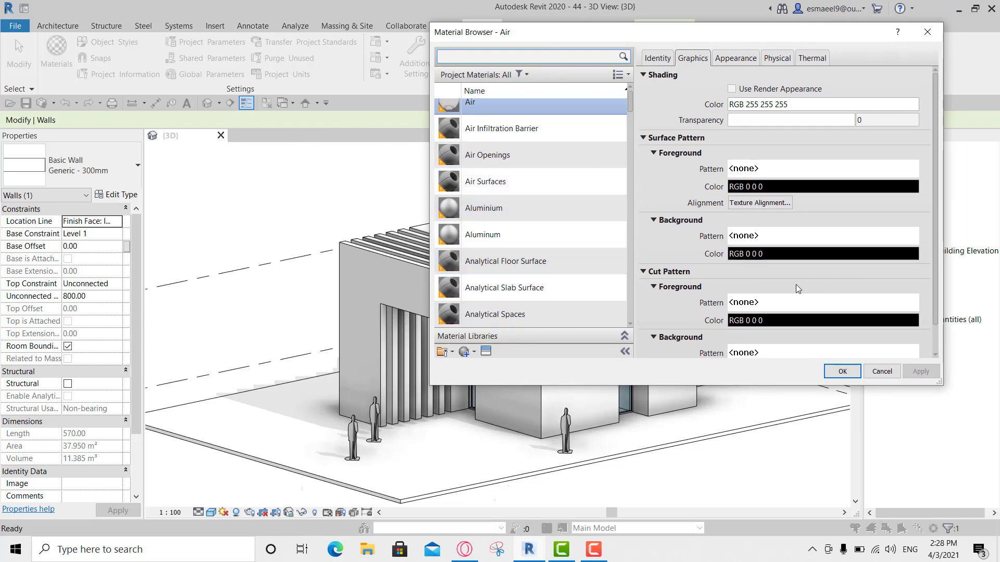
left_click(516, 139)
left_click(521, 182)
scroll(548, 133, "up", 1)
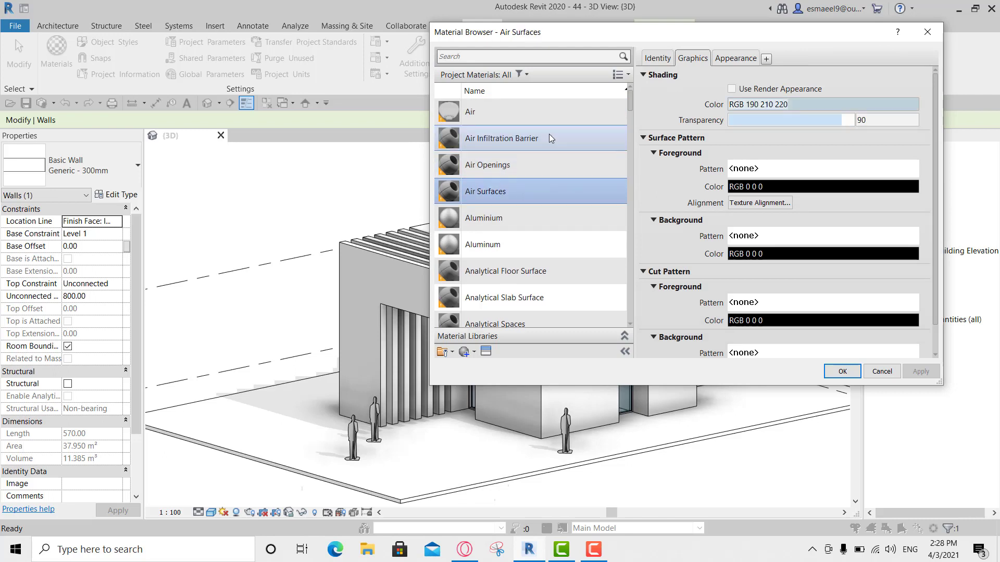
left_click(535, 137)
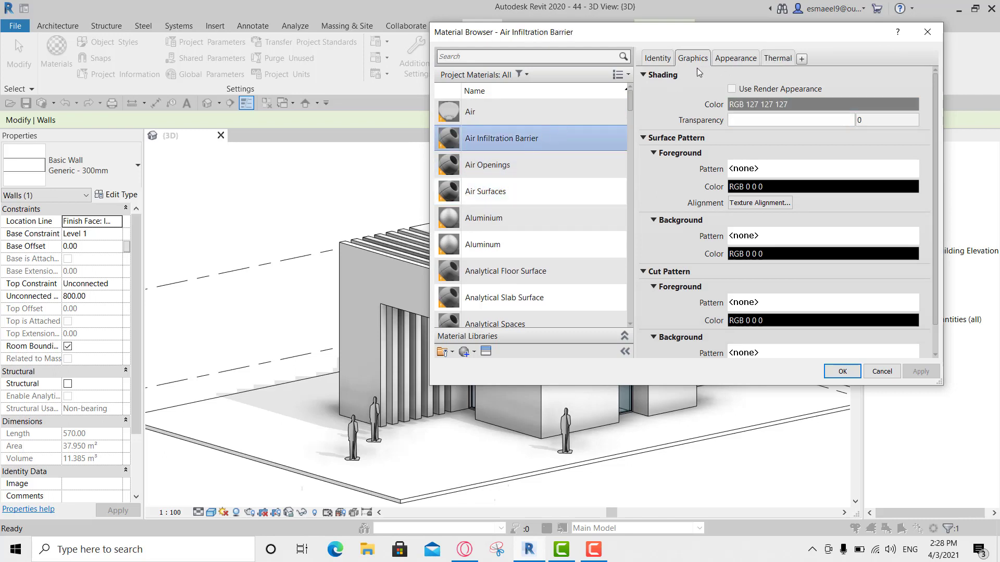
scroll(500, 313, "down", 1)
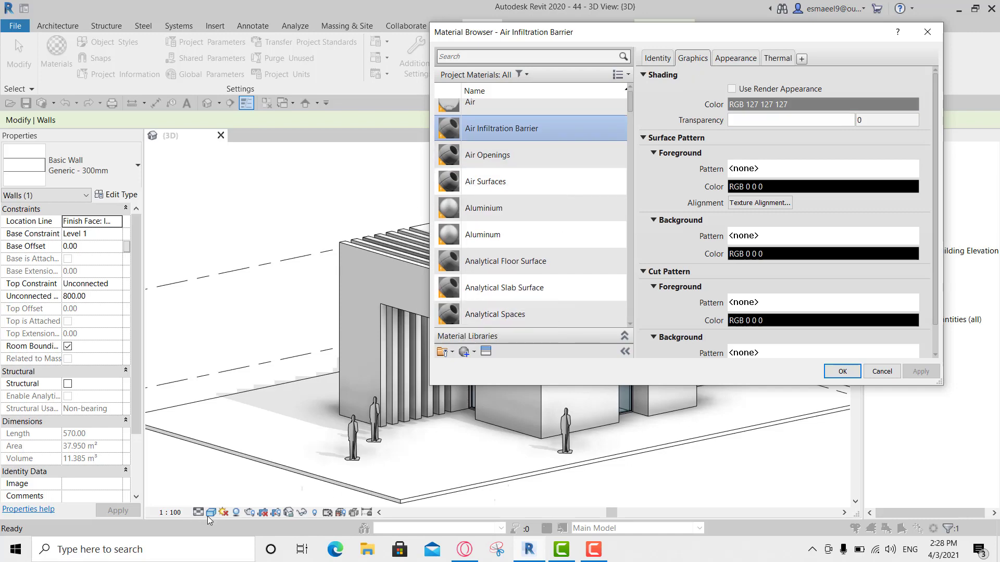
left_click(927, 31)
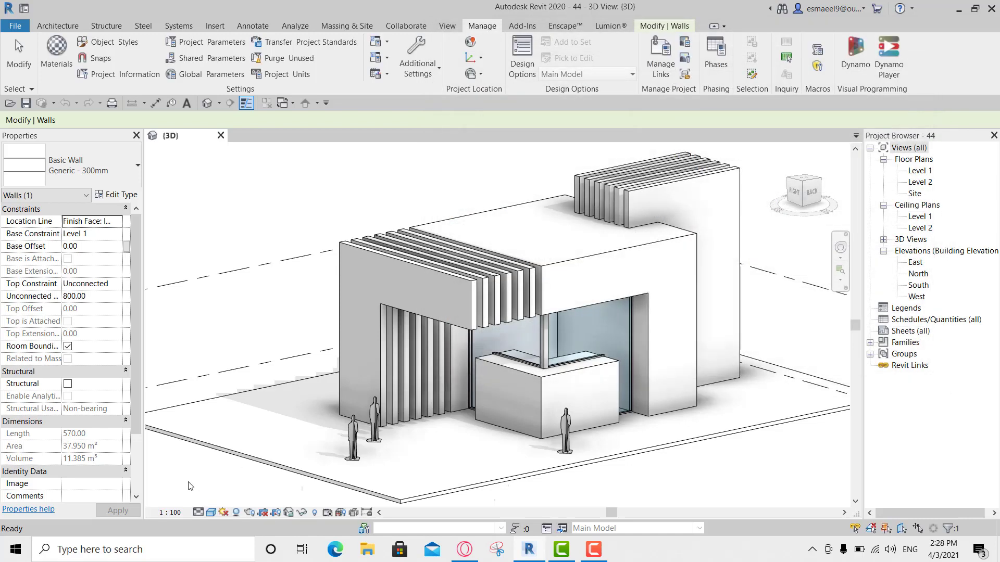
left_click(211, 512)
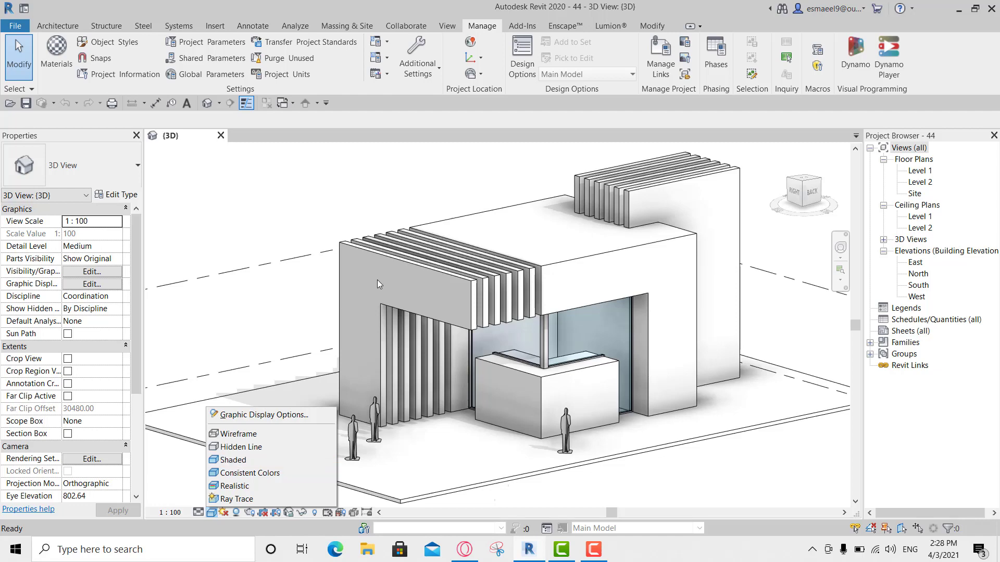
Step: Reopen the material browser and view the Air material's appearance with an enlarged preview
left_click(50, 55)
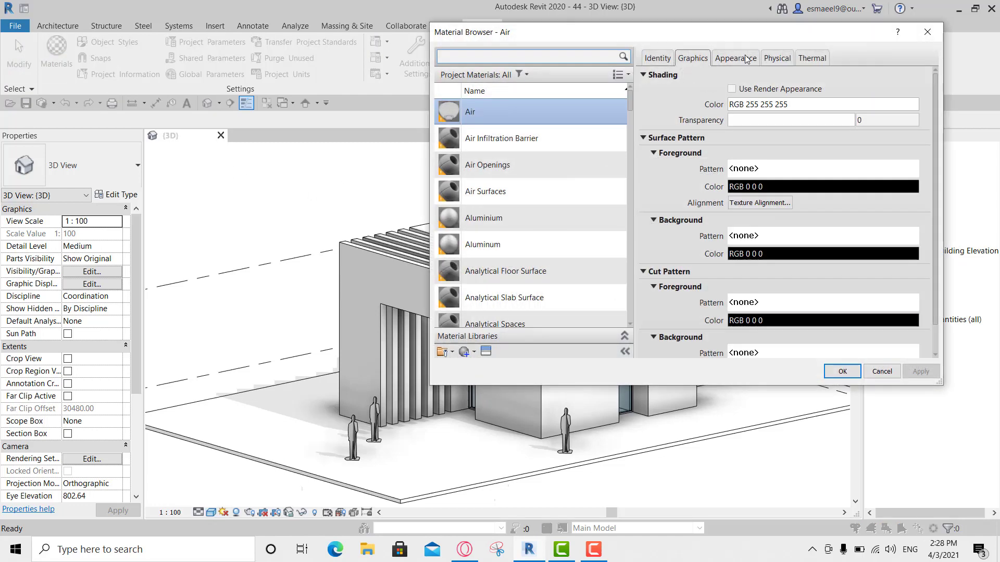
left_click(745, 58)
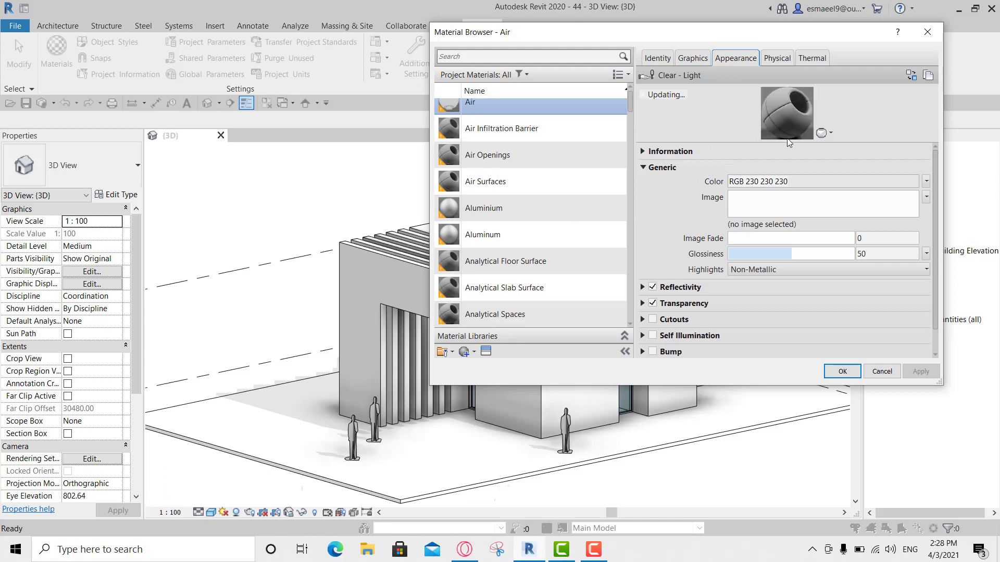
left_click_drag(790, 172, 791, 232)
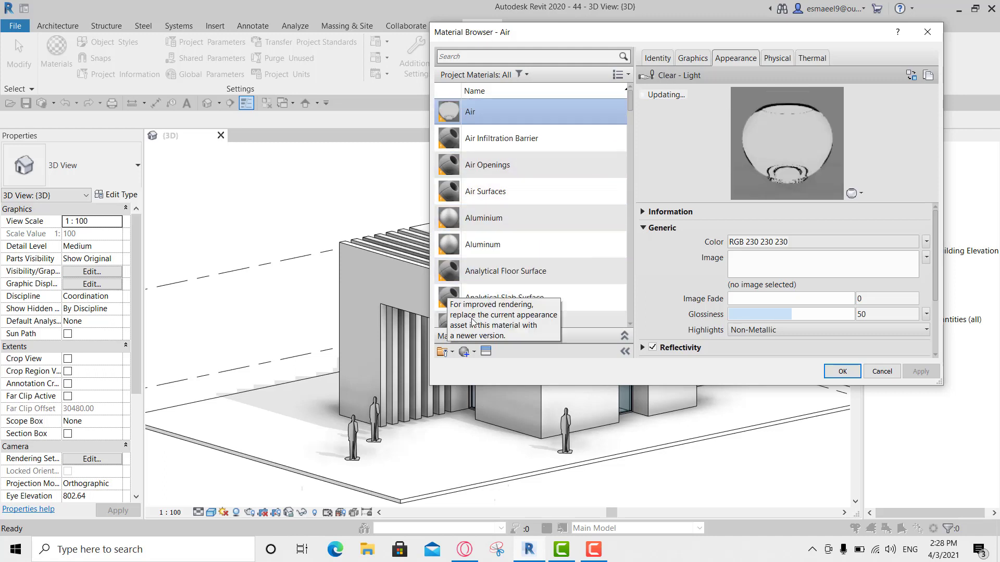
Step: Expand the library pane to list AEC Materials categories from Masonry to Wood
left_click(624, 336)
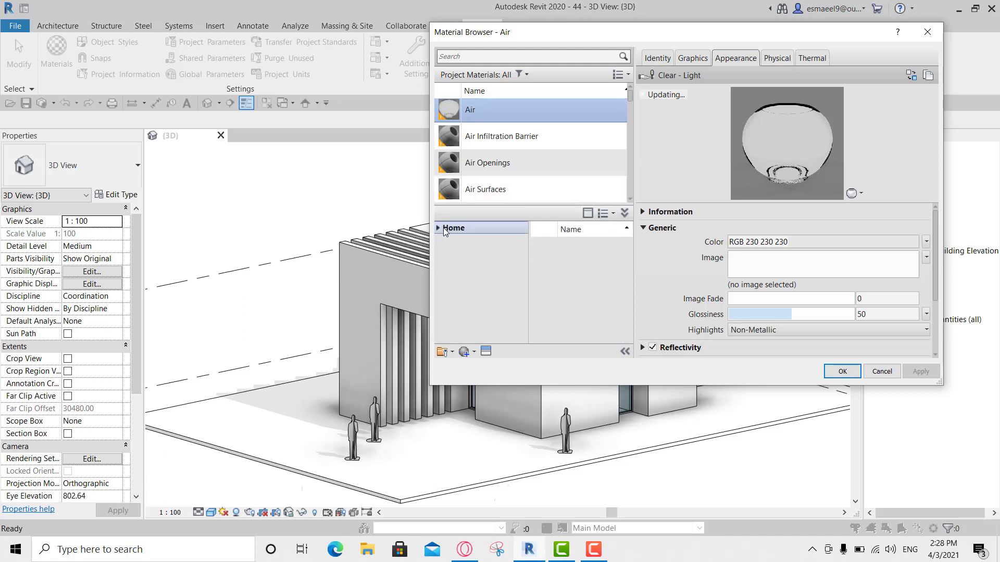
left_click(439, 227)
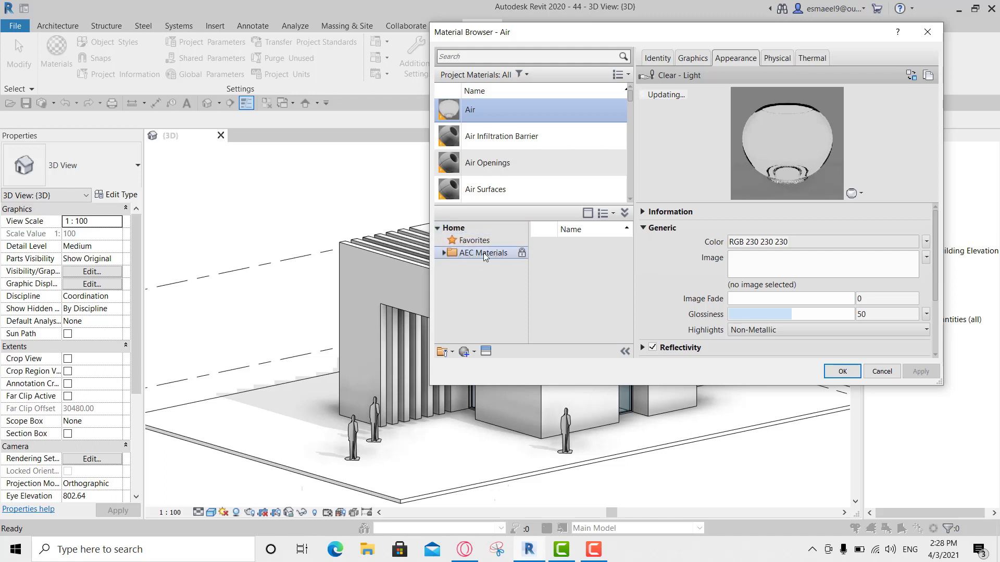
left_click(444, 253)
scroll(476, 262, "down", 1)
scroll(475, 260, "down", 1)
scroll(464, 298, "down", 2)
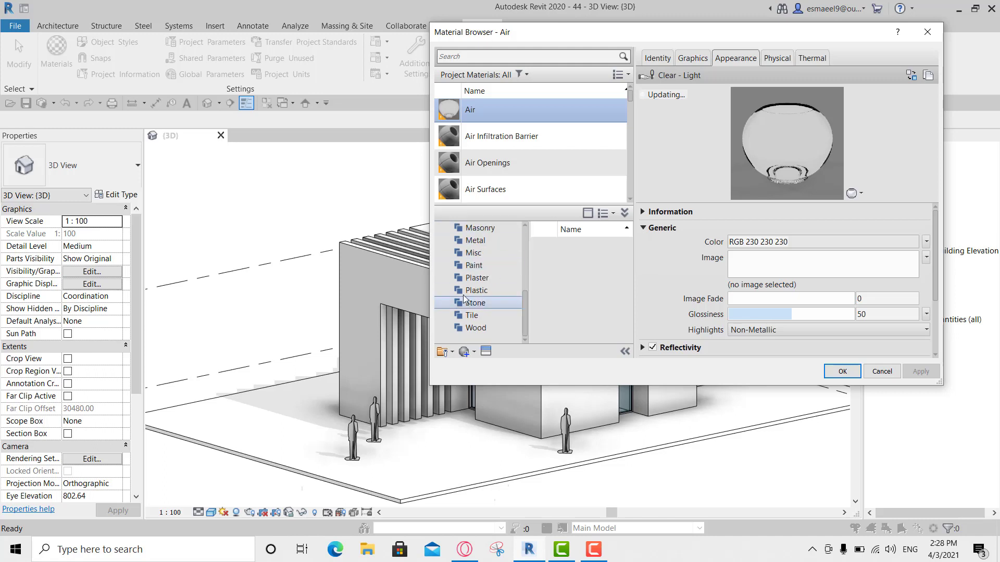
Step: Browse the appearance asset library, close it, then dismiss the material browser
left_click(486, 352)
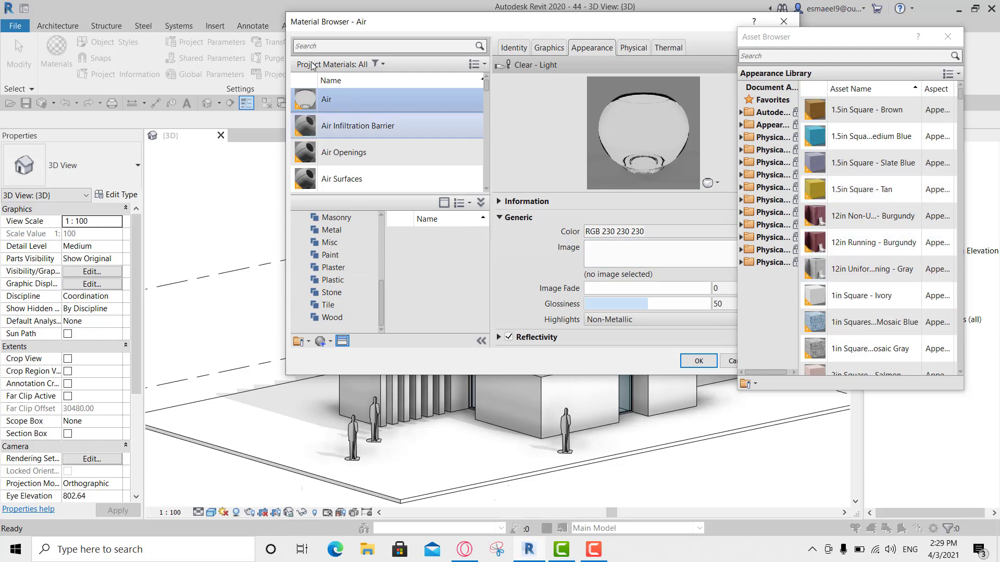
scroll(365, 125, "up", 1)
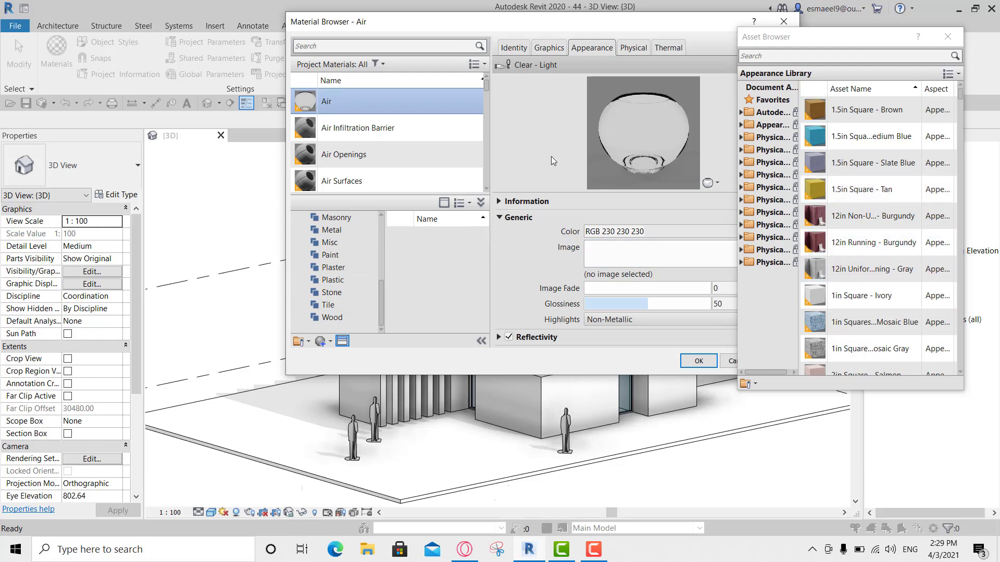
left_click(947, 37)
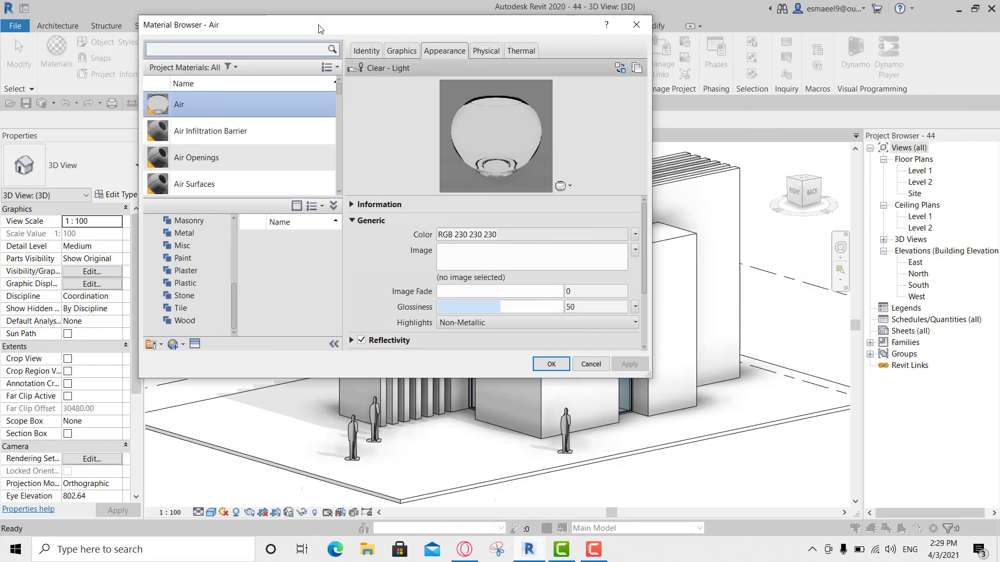
left_click_drag(503, 14, 340, 18)
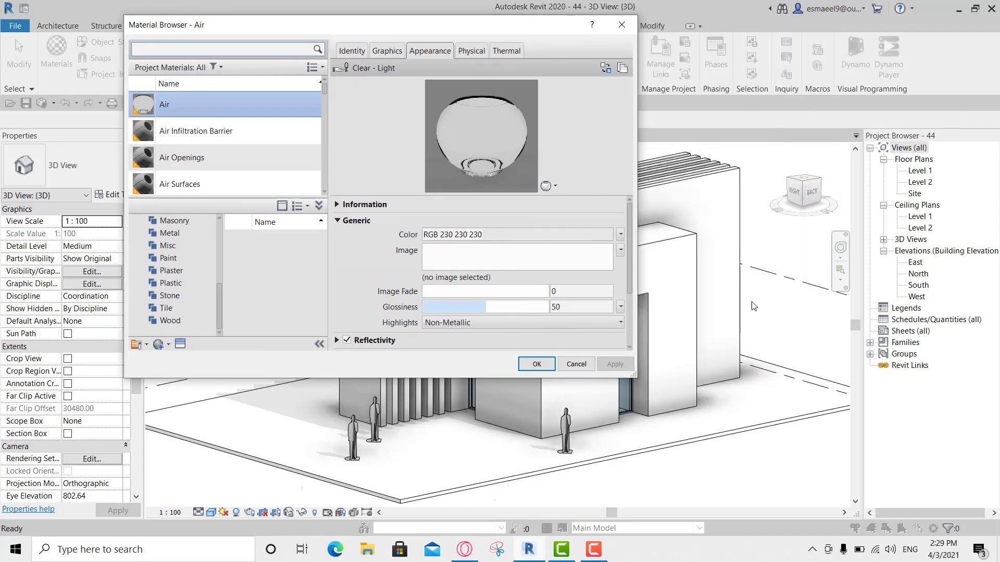
left_click(622, 25)
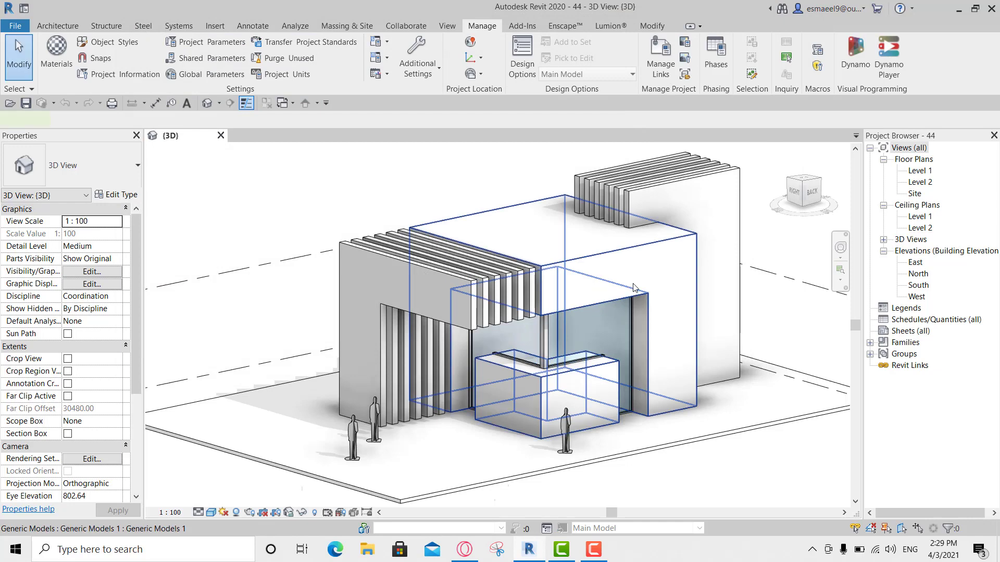
Step: Edit the large box mass in place and open its extrusion's material choices
left_click(586, 275)
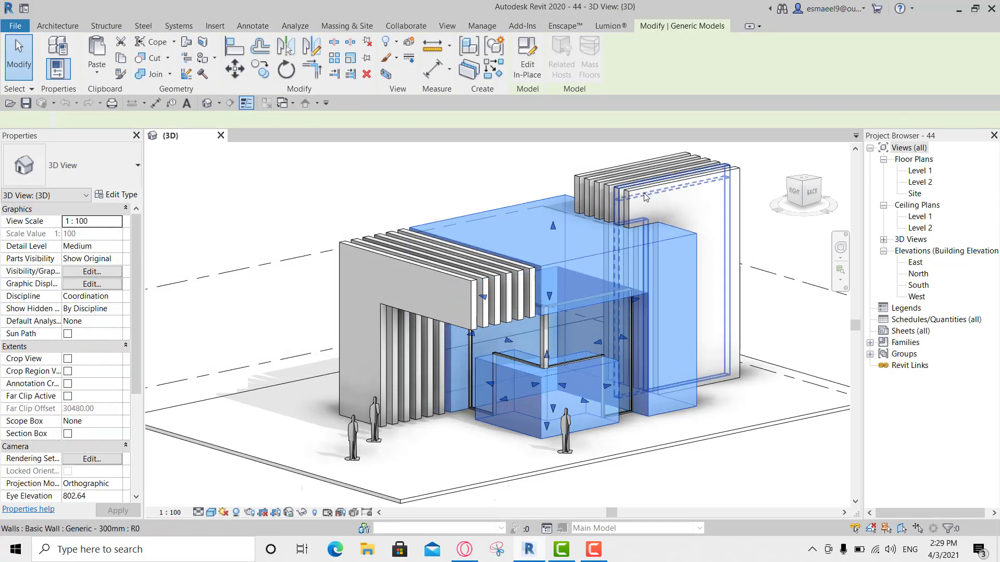
double_click(580, 275)
left_click(602, 252)
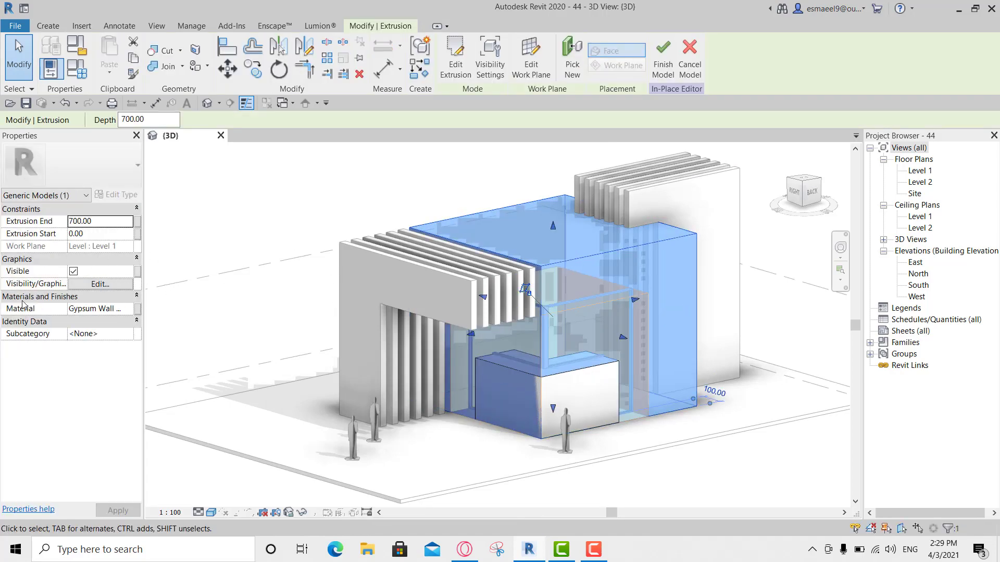
left_click(101, 309)
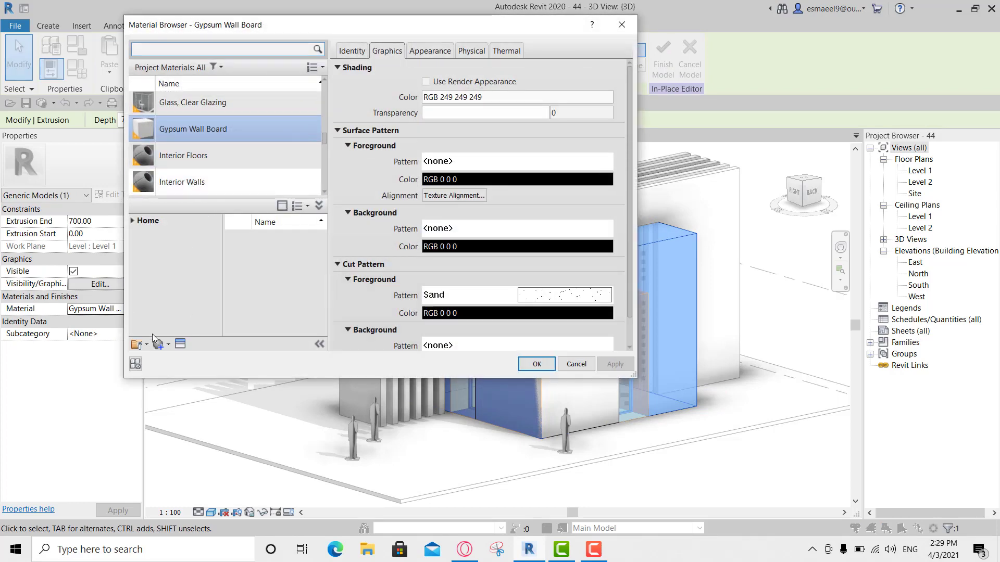
Step: Search 'wood', add Birch - Glossy to the project, and view its appearance
scroll(212, 133, "down", 5)
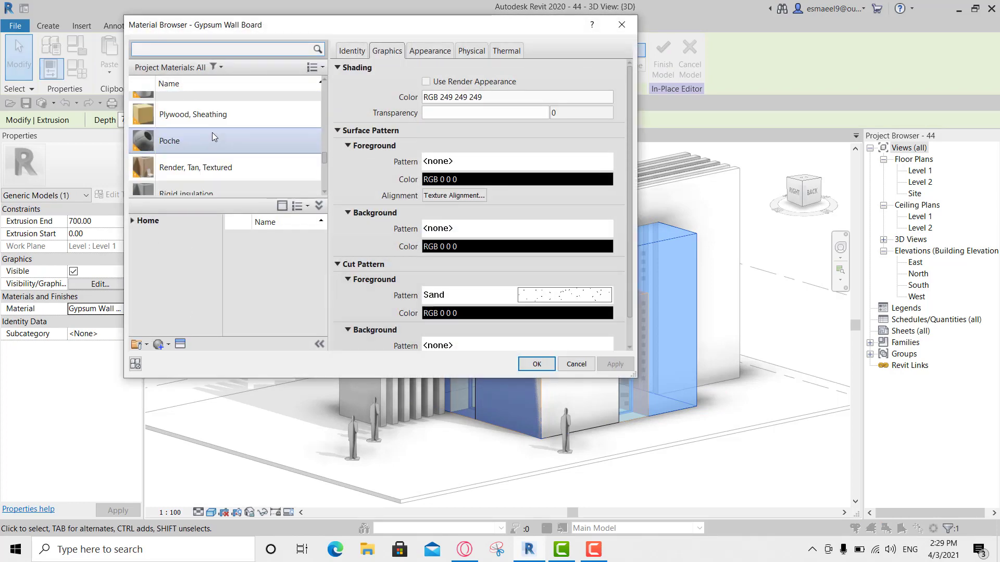
scroll(212, 133, "up", 4)
scroll(211, 133, "up", 1)
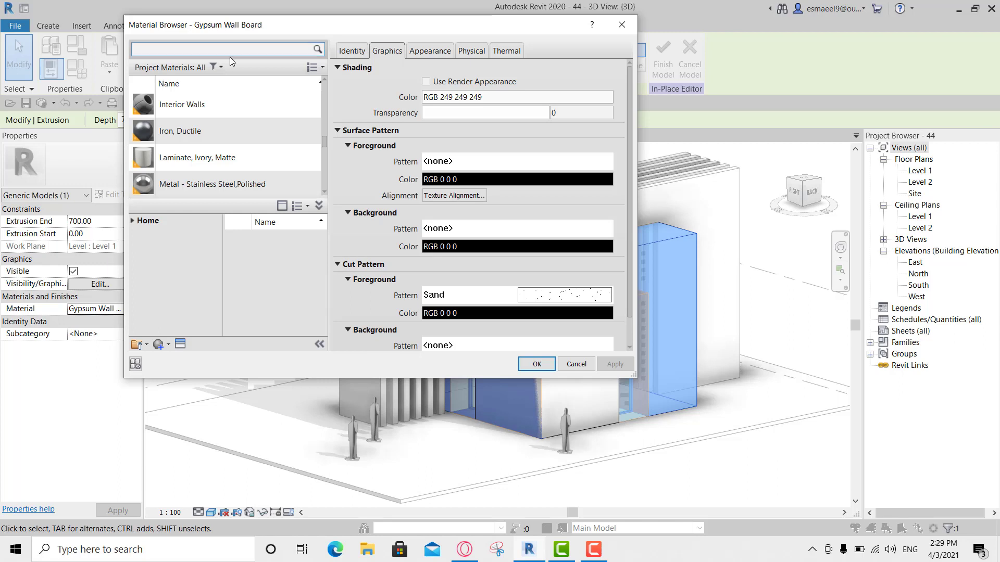
type("wood")
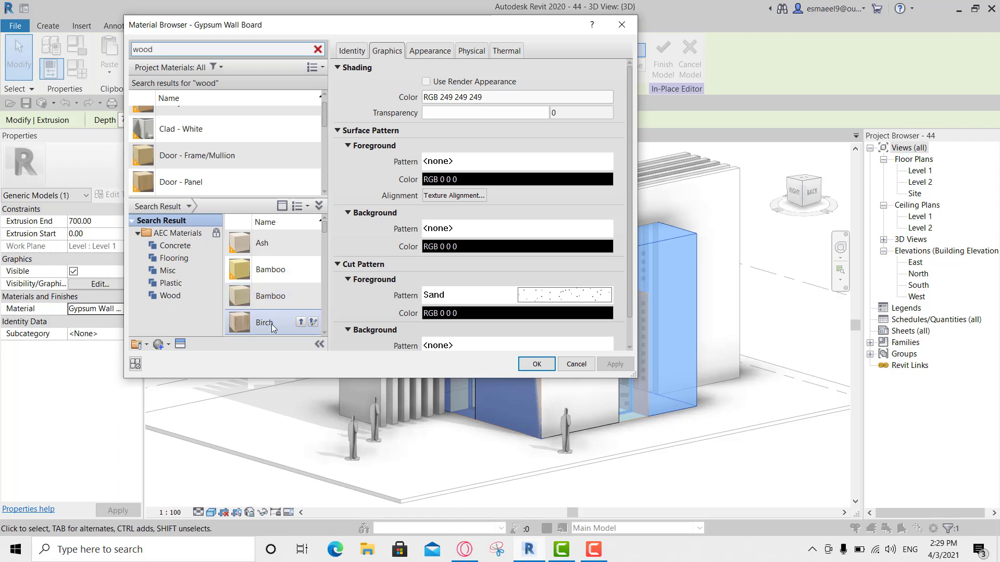
scroll(283, 314, "down", 2)
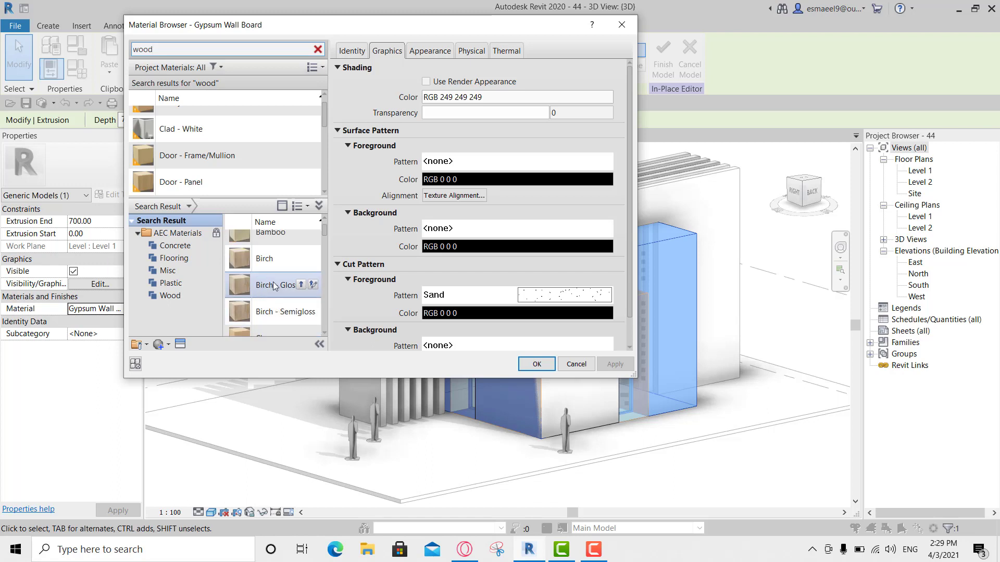
left_click(302, 285)
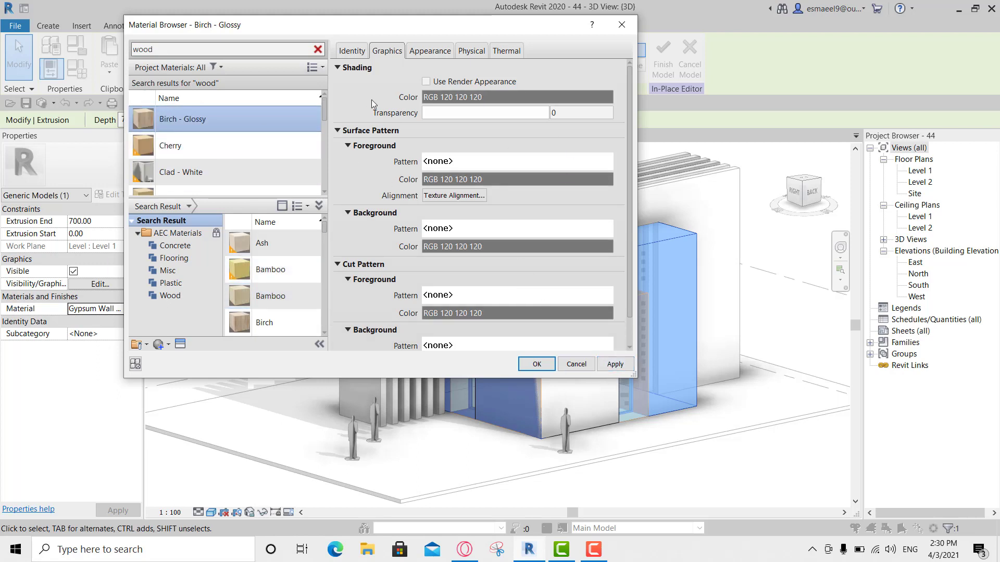
left_click_drag(423, 31, 319, 38)
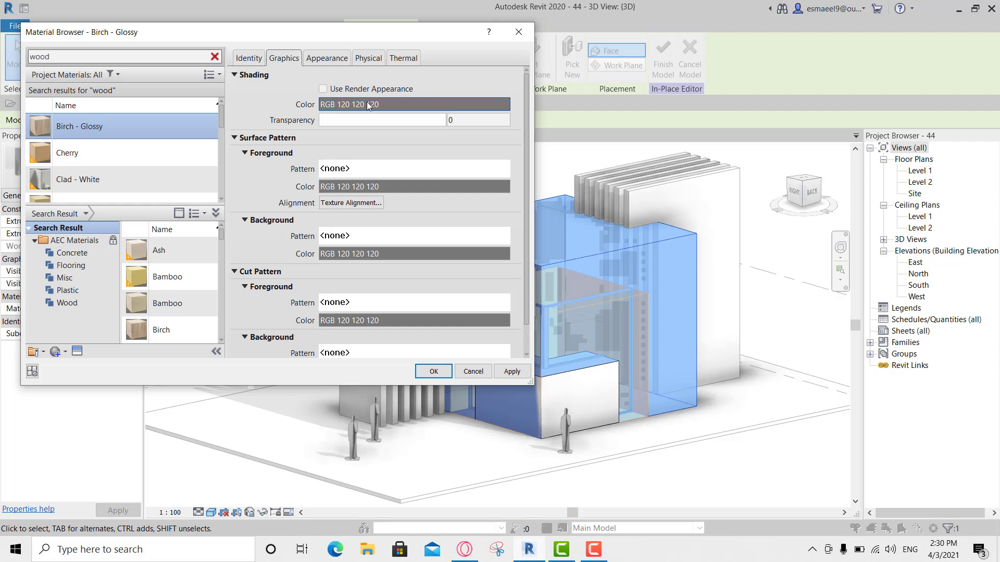
left_click(338, 59)
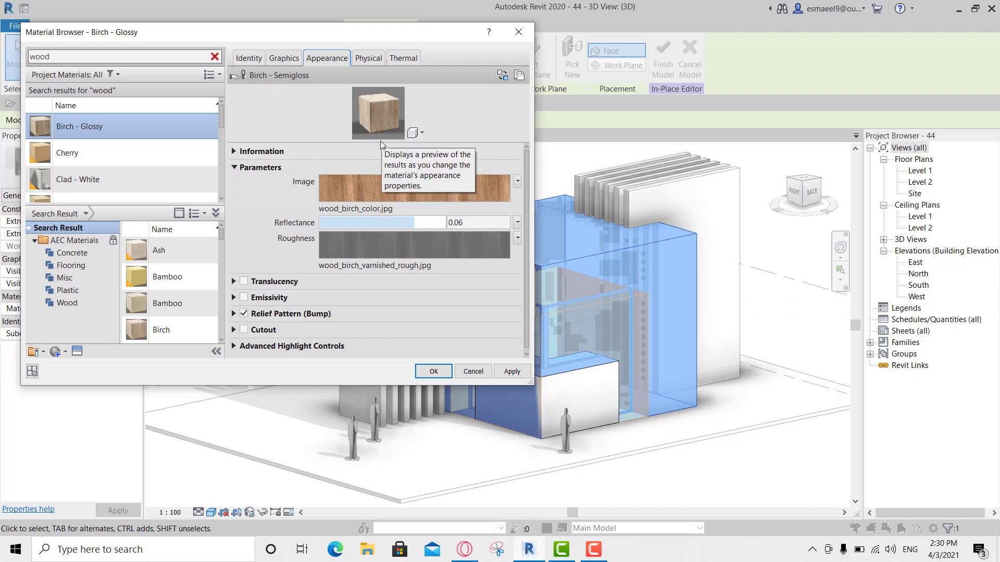
Step: Preview the birch material on Sphere, then Walls scene, and return to its Graphics settings
left_click(381, 141)
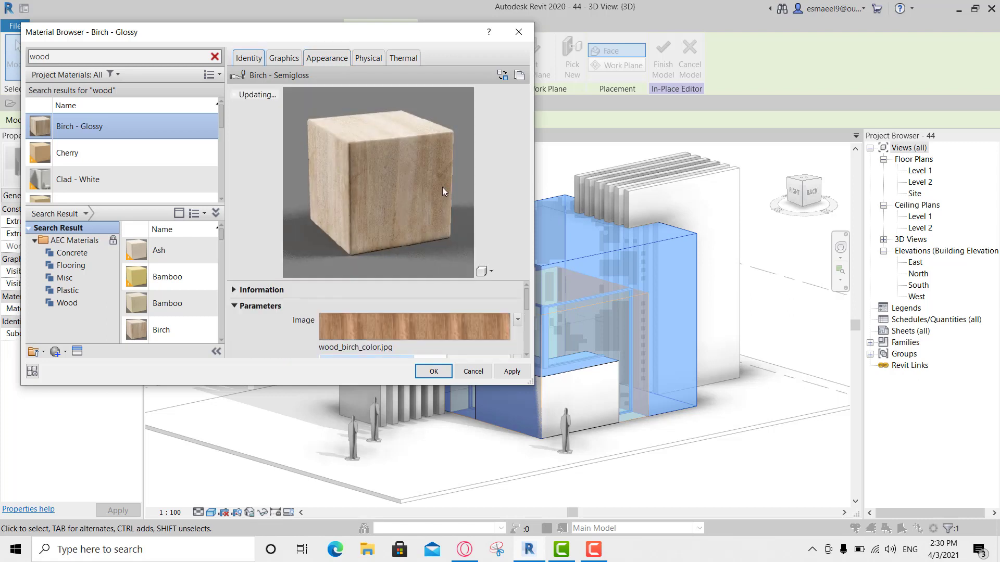
left_click(486, 271)
mouse_move(424, 285)
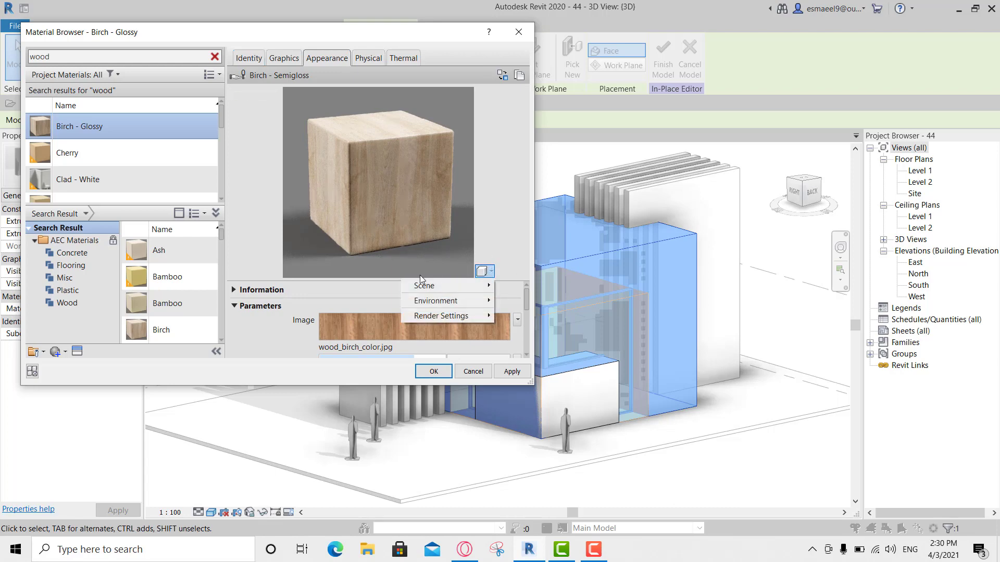
left_click(538, 285)
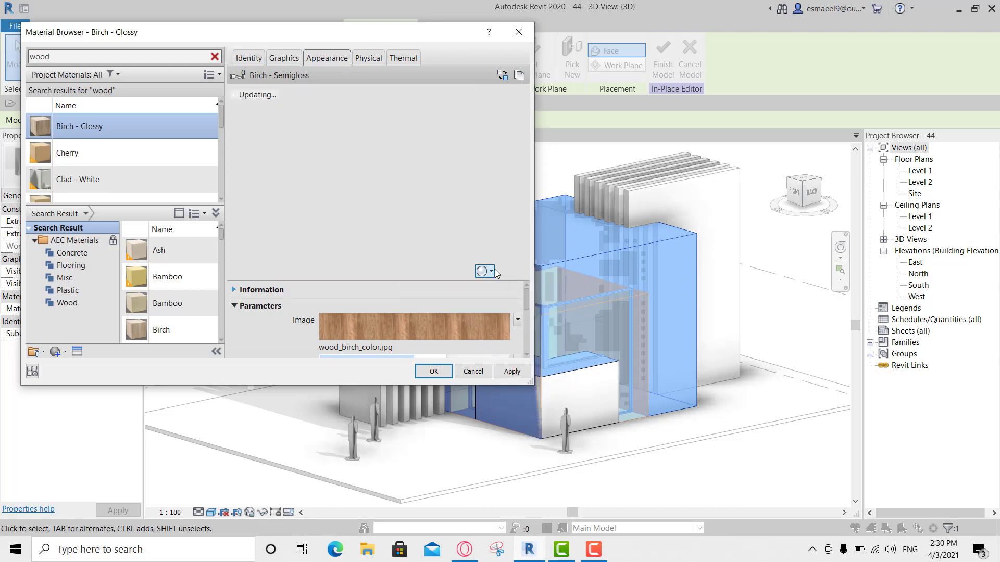
left_click(484, 272)
mouse_move(437, 286)
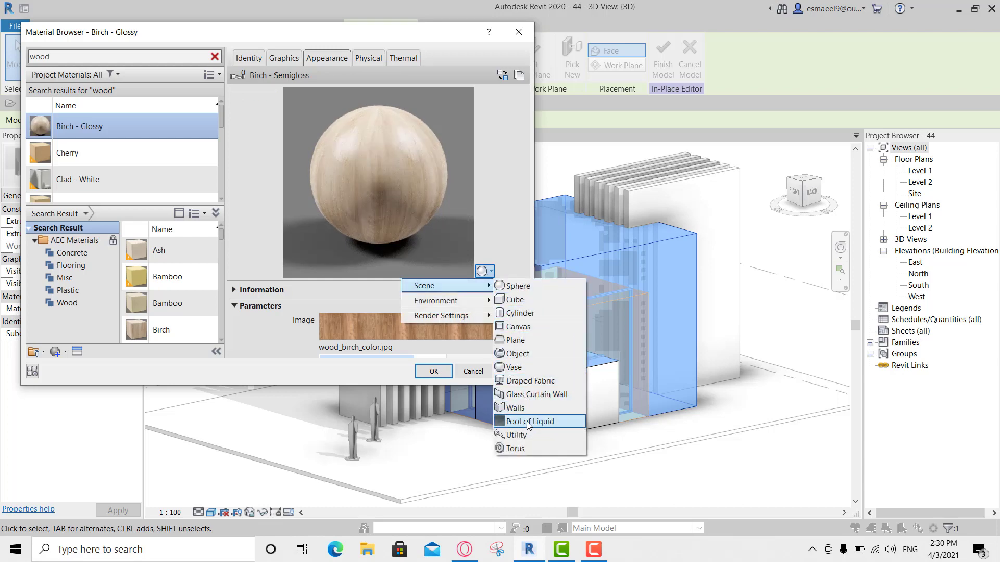
left_click(526, 409)
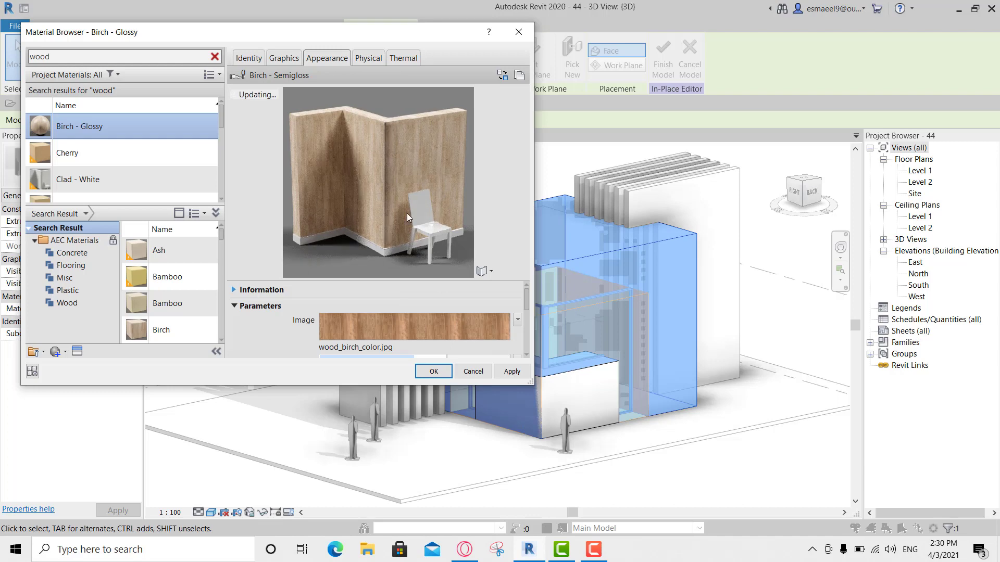
scroll(79, 151, "down", 1)
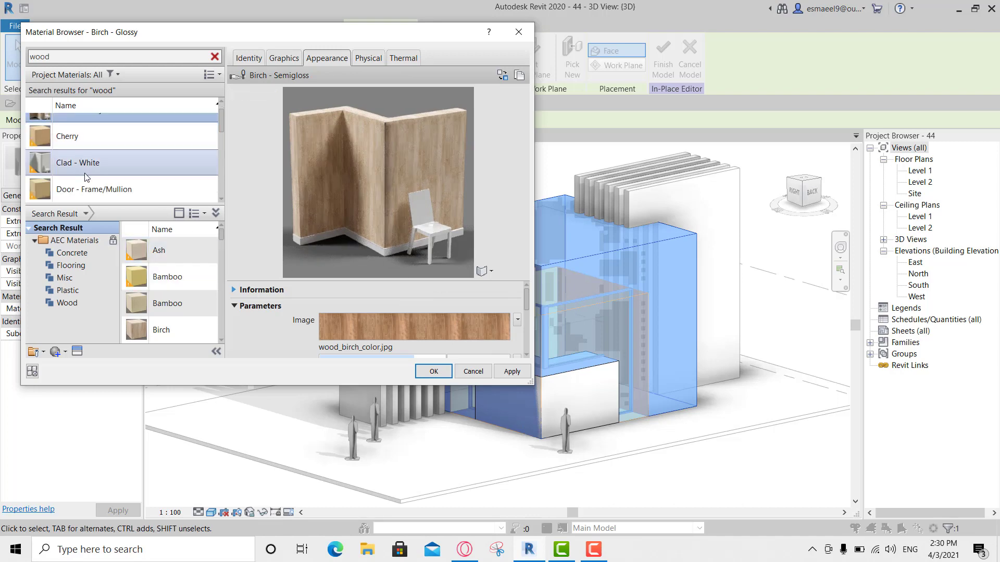
left_click(291, 59)
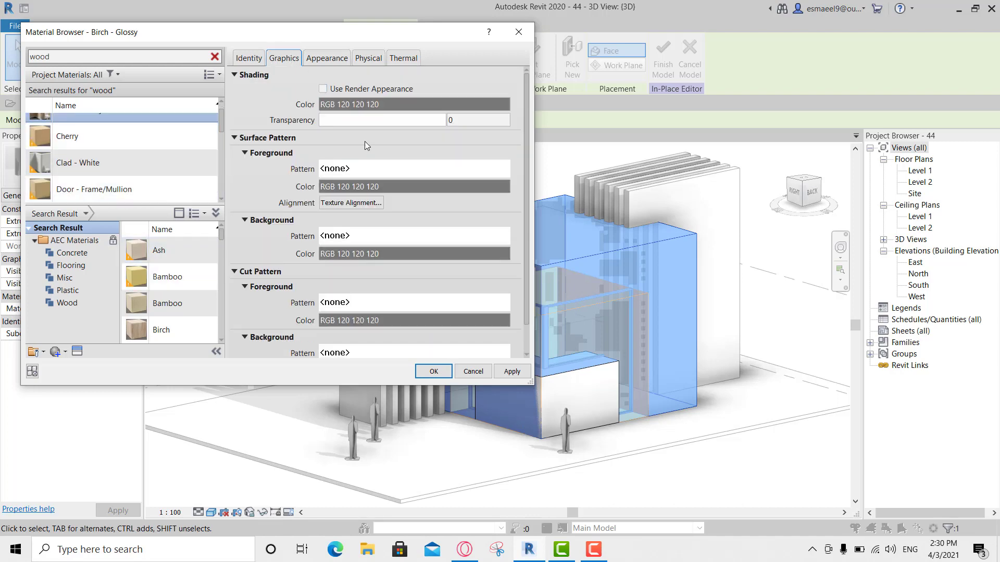
Step: Make birch shading follow render appearance (RGB 172 132 95) and apply it to the extrusion
left_click(323, 89)
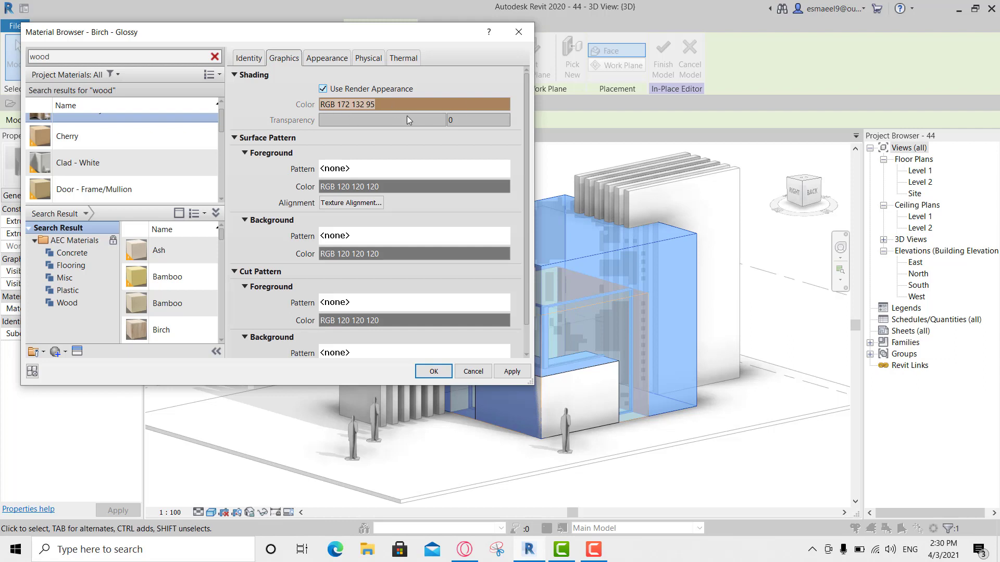
left_click(327, 58)
left_click(284, 58)
left_click(507, 371)
left_click(433, 371)
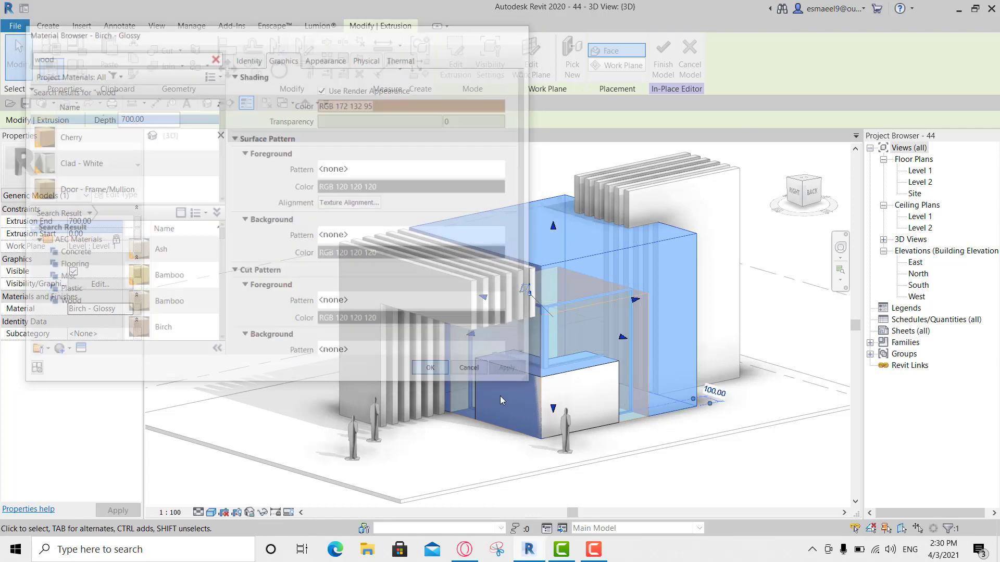
left_click(686, 475)
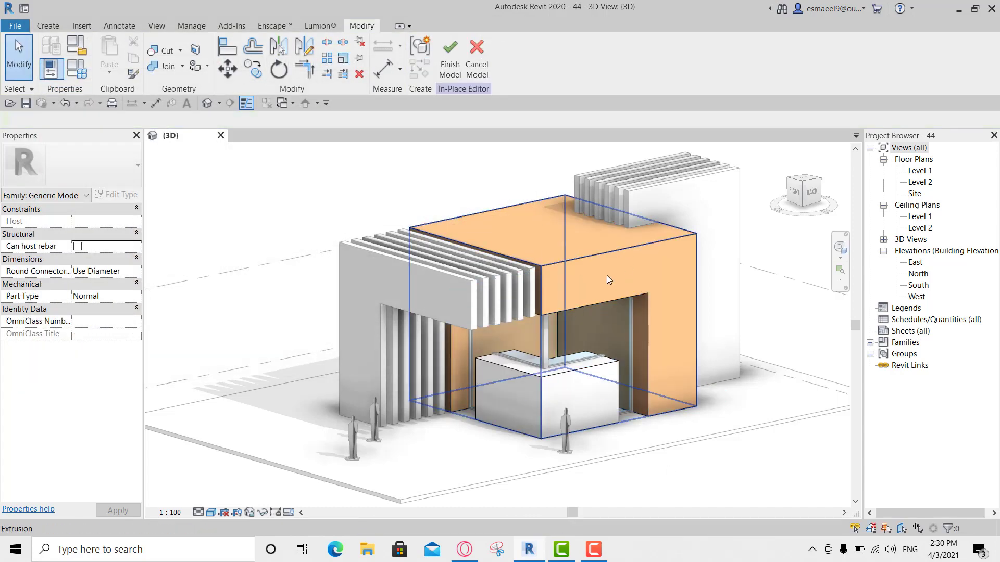
Step: Finish the in-place mass and switch the 3D view to Realistic visual style
left_click(209, 514)
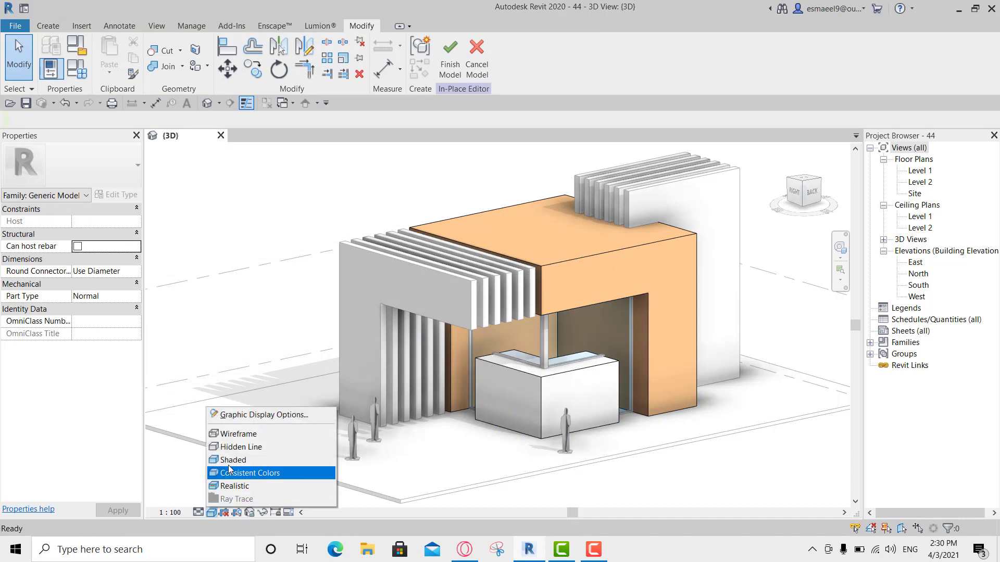
left_click(717, 478)
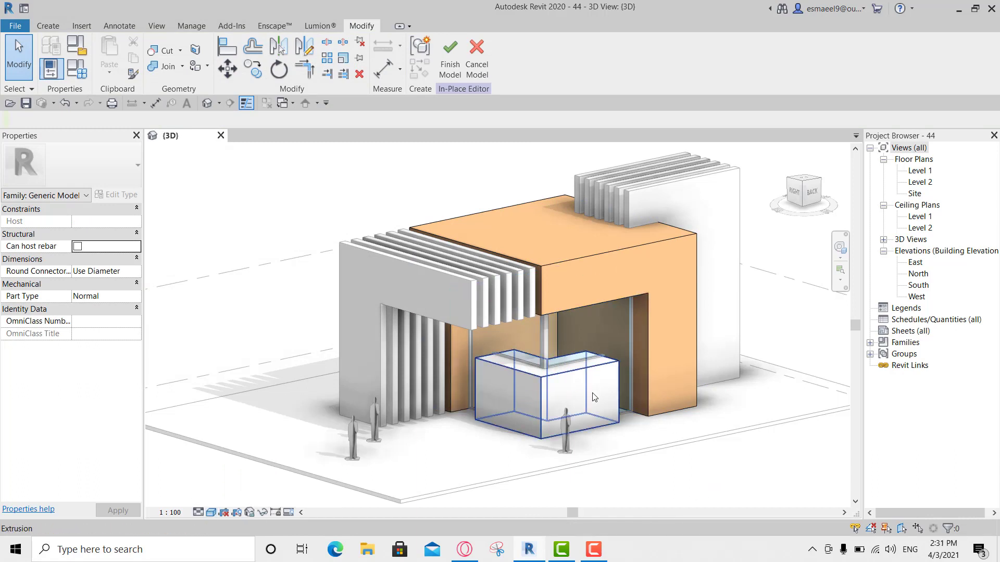
left_click(457, 74)
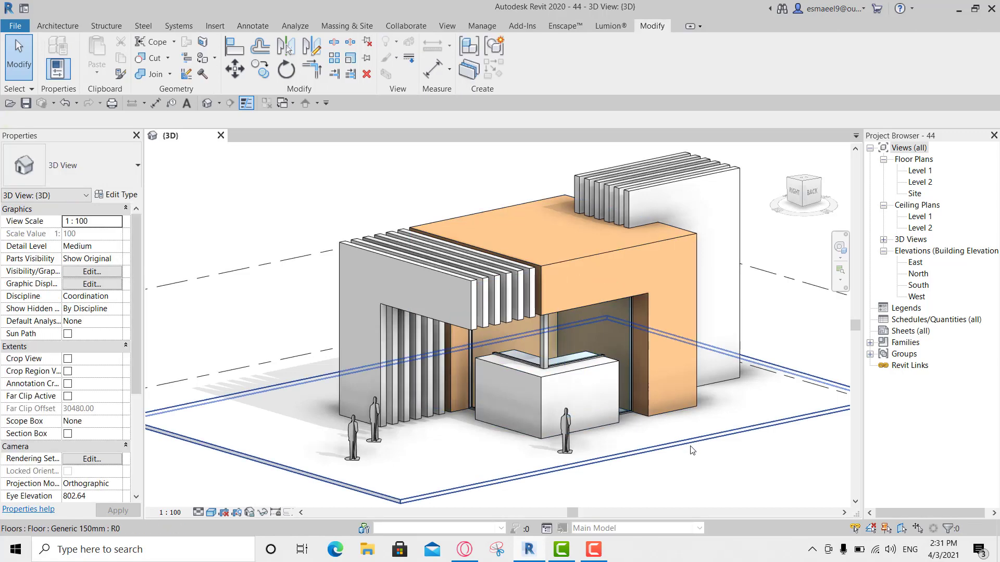
left_click(211, 512)
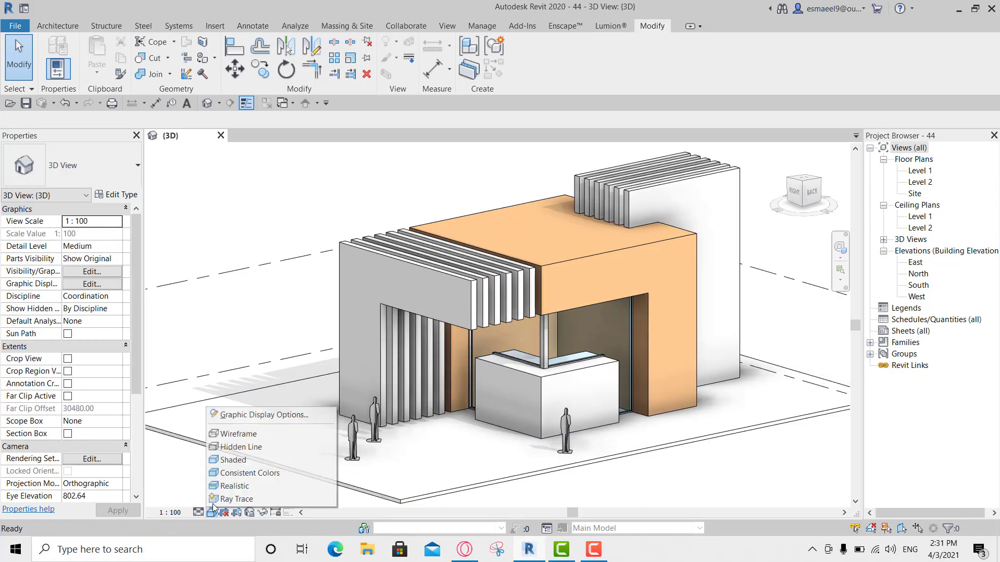
left_click(229, 486)
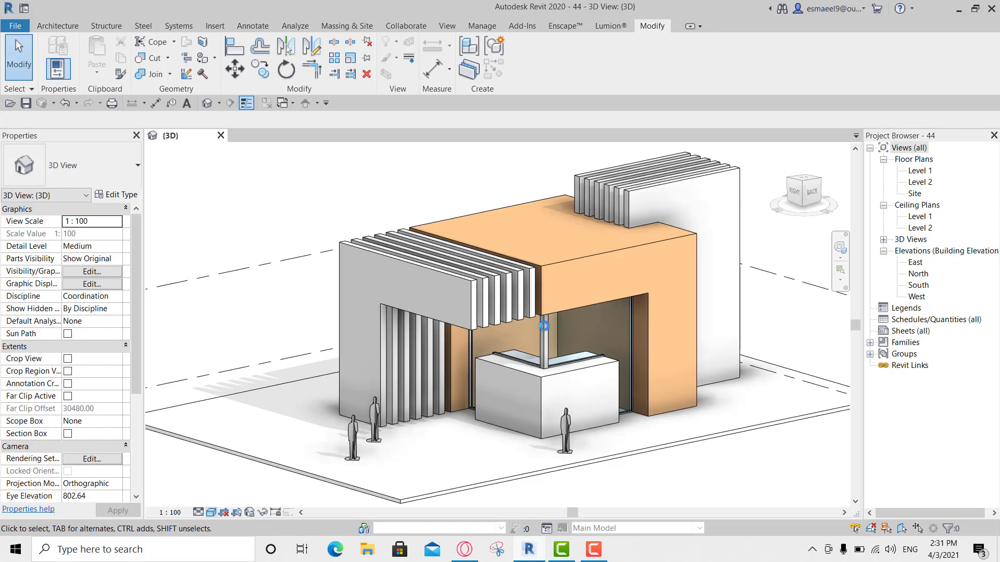
Step: Delete the people figures standing at the entrance
scroll(573, 432, "up", 3)
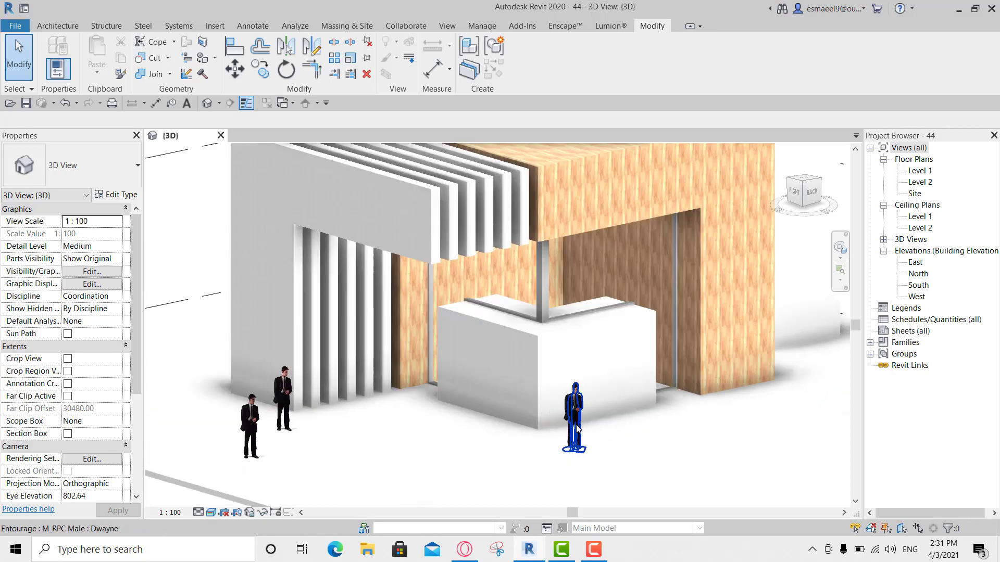
left_click_drag(576, 428, 289, 397)
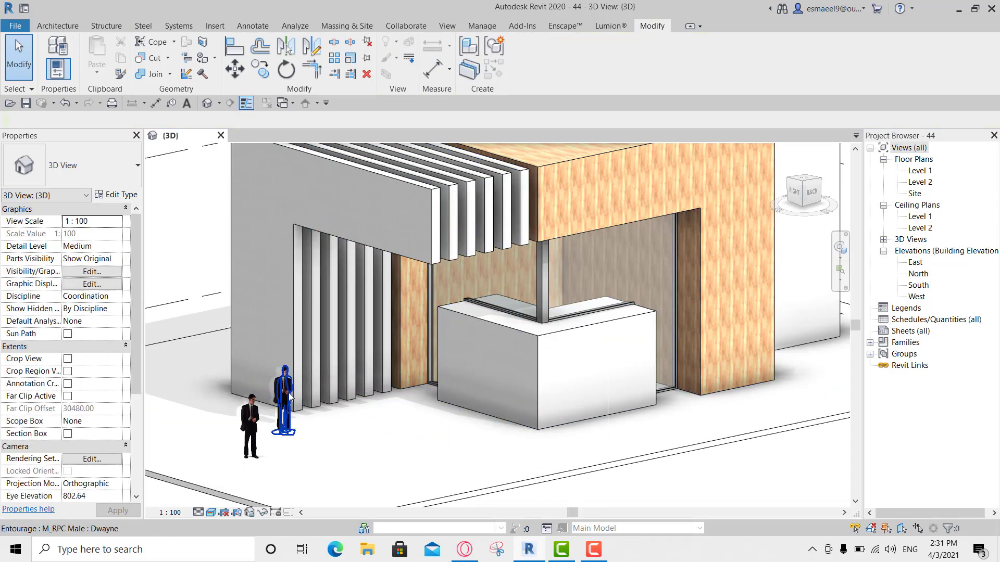
left_click(289, 397)
key("Delete")
left_click(251, 425)
key("Delete")
Step: Zoom in to inspect the birch wood grain and select the wood-textured mass
scroll(474, 259, "down", 3)
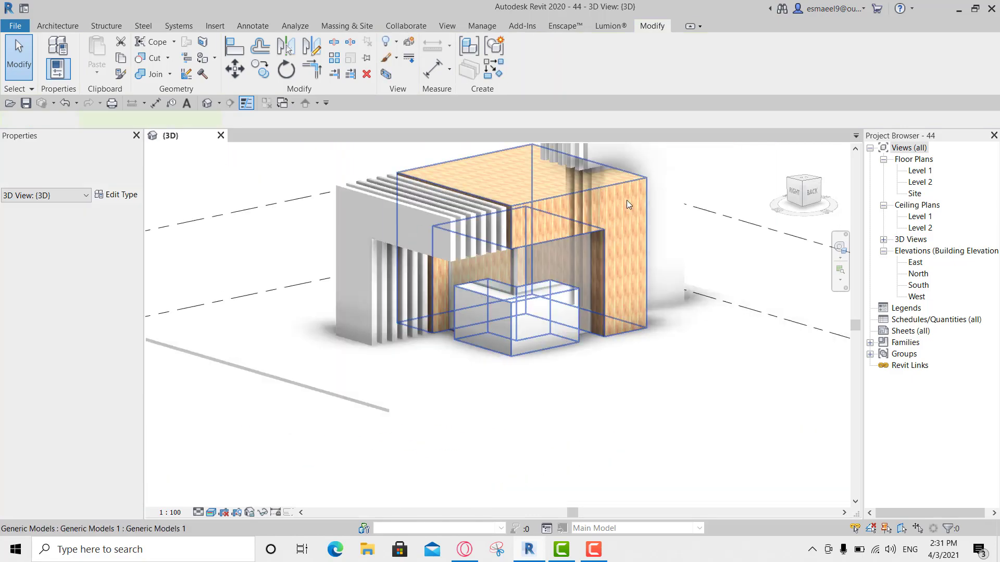
scroll(626, 200, "up", 3)
scroll(558, 218, "up", 2)
scroll(558, 219, "down", 2)
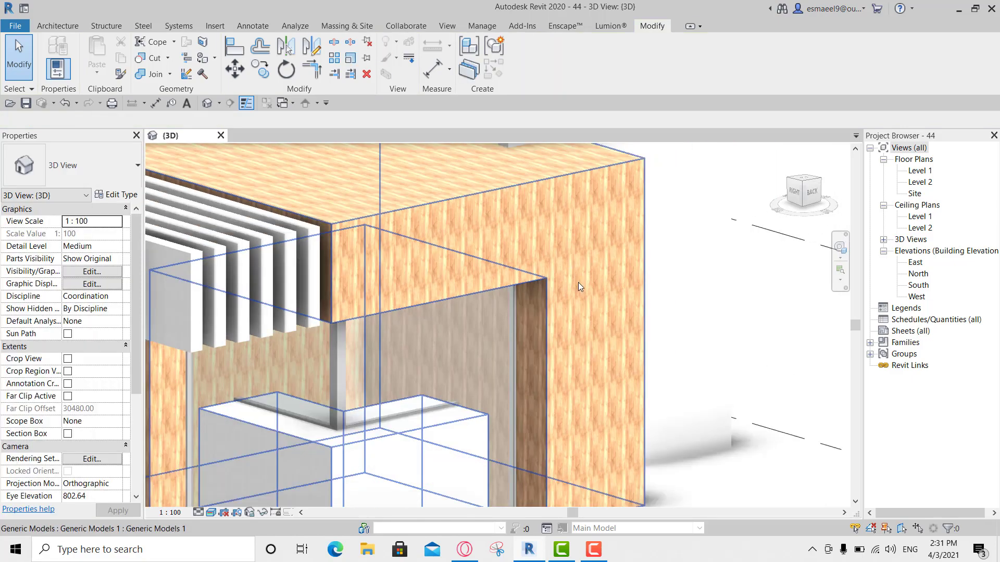
scroll(578, 282, "down", 2)
mouse_move(588, 307)
middle_mouse_down()
mouse_move(656, 346)
mouse_move(557, 280)
middle_mouse_up()
scroll(557, 280, "up", 3)
scroll(470, 292, "up", 2)
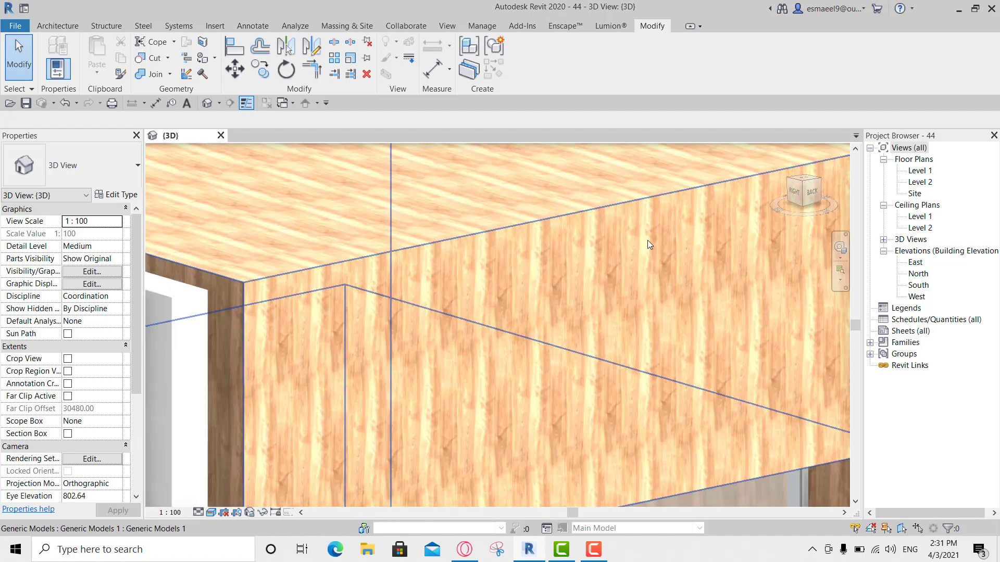
scroll(695, 275, "down", 3)
scroll(625, 278, "down", 2)
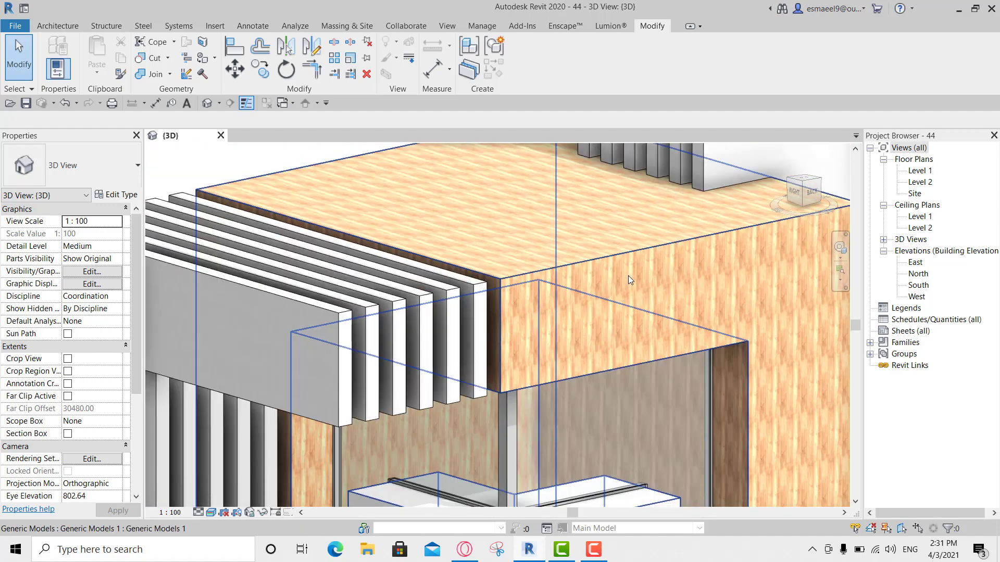
left_click(628, 276)
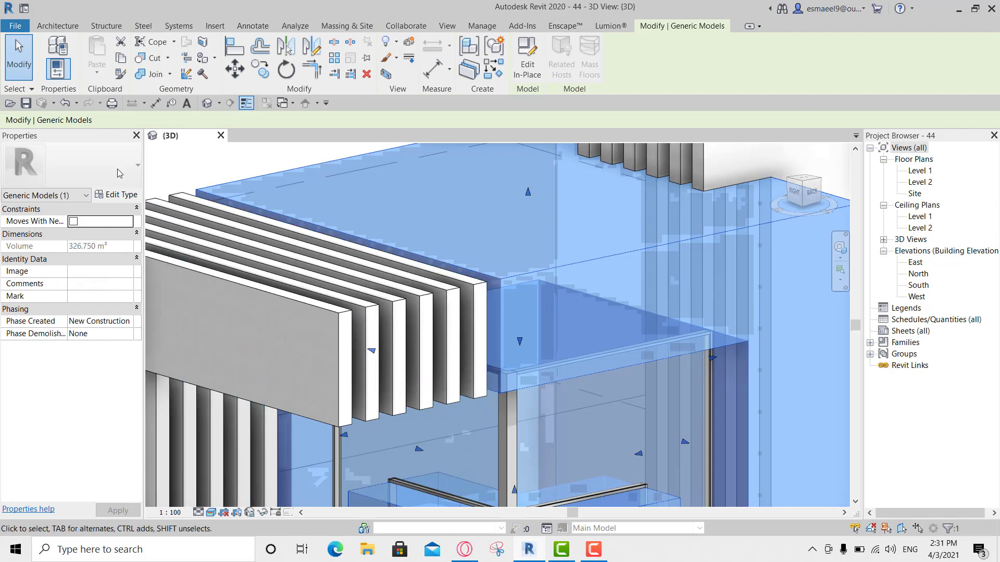
scroll(522, 221, "down", 5)
Step: Edit the mass in place and open Birch - Glossy's appearance settings
left_click(527, 60)
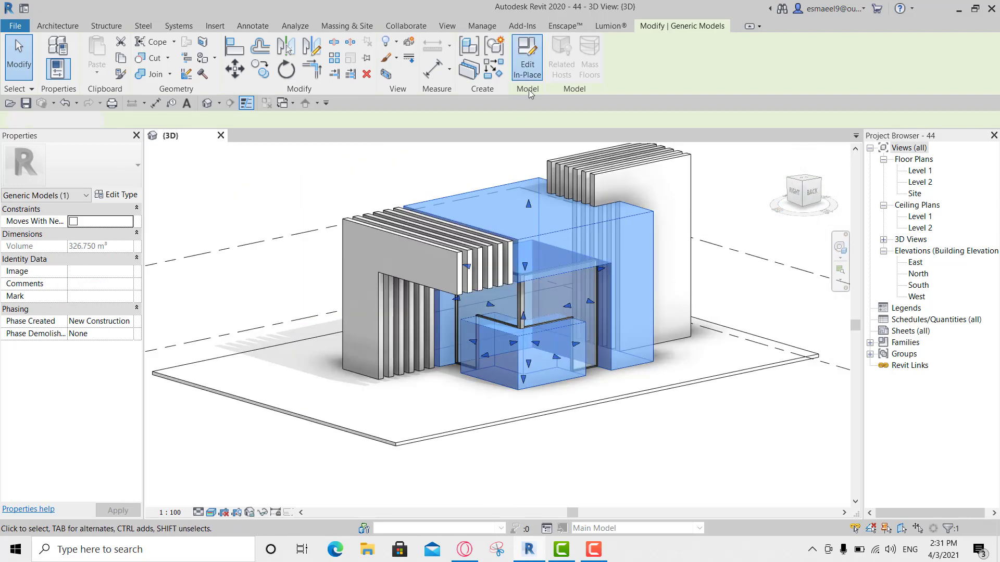
left_click(613, 255)
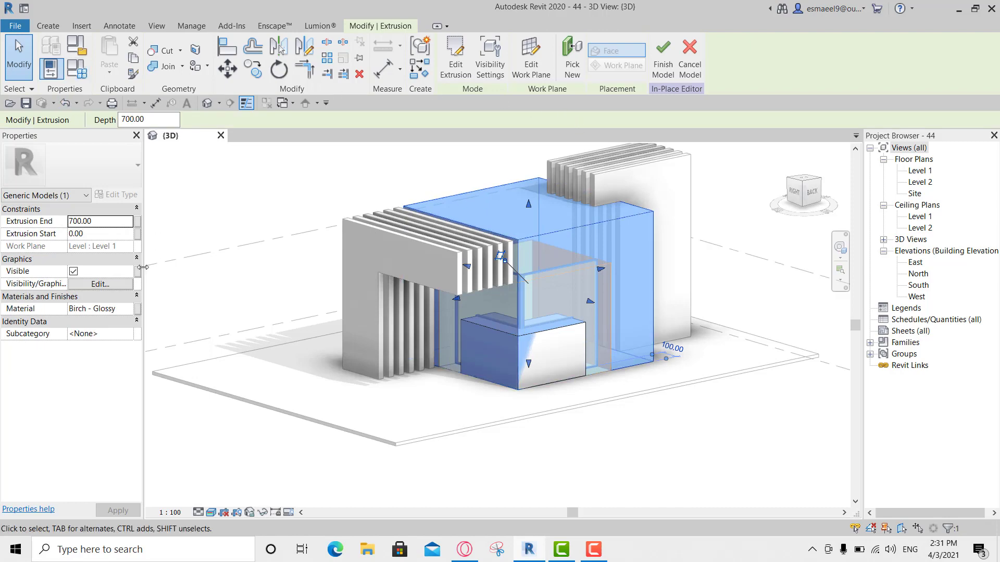
left_click(104, 309)
left_click(134, 308)
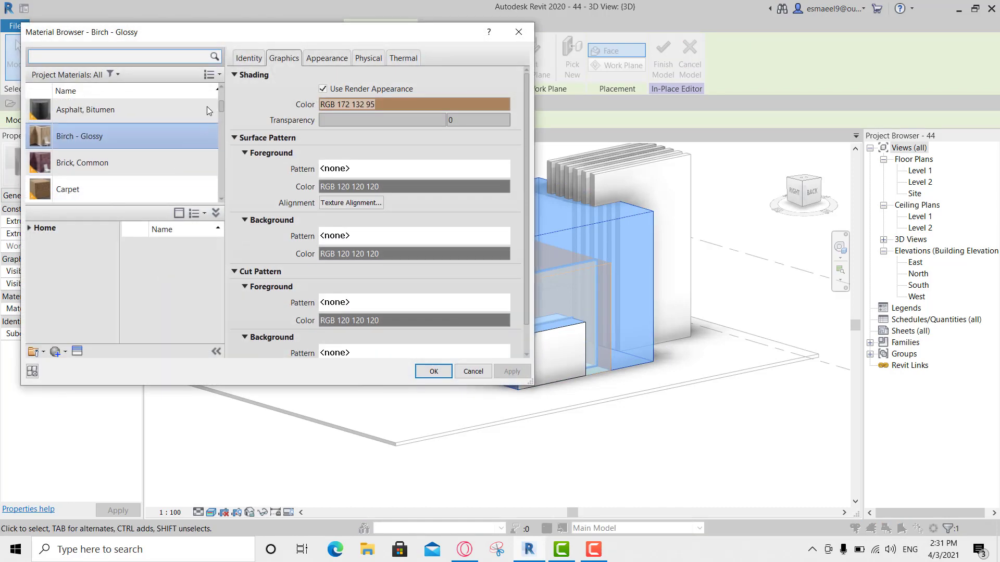
left_click(308, 59)
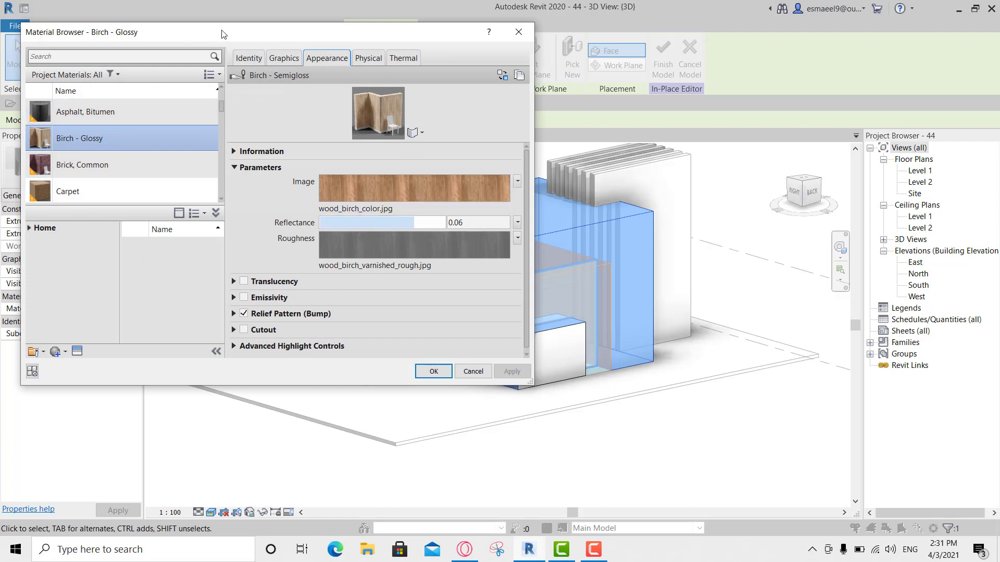
Step: Review the birch texture scale of 45.72 × 91.44 cm with proportions locked
left_click(319, 185)
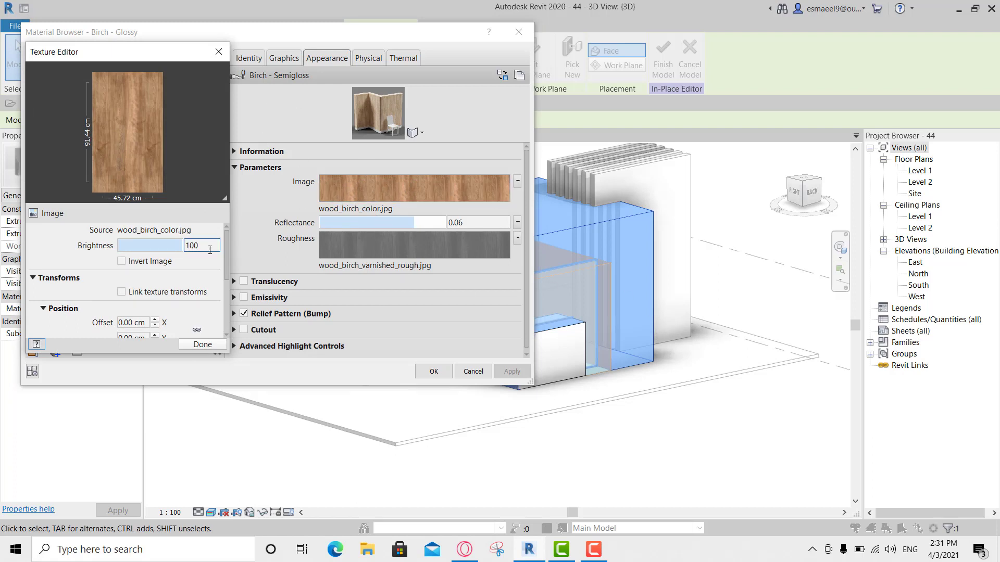
left_click_drag(223, 258, 220, 295)
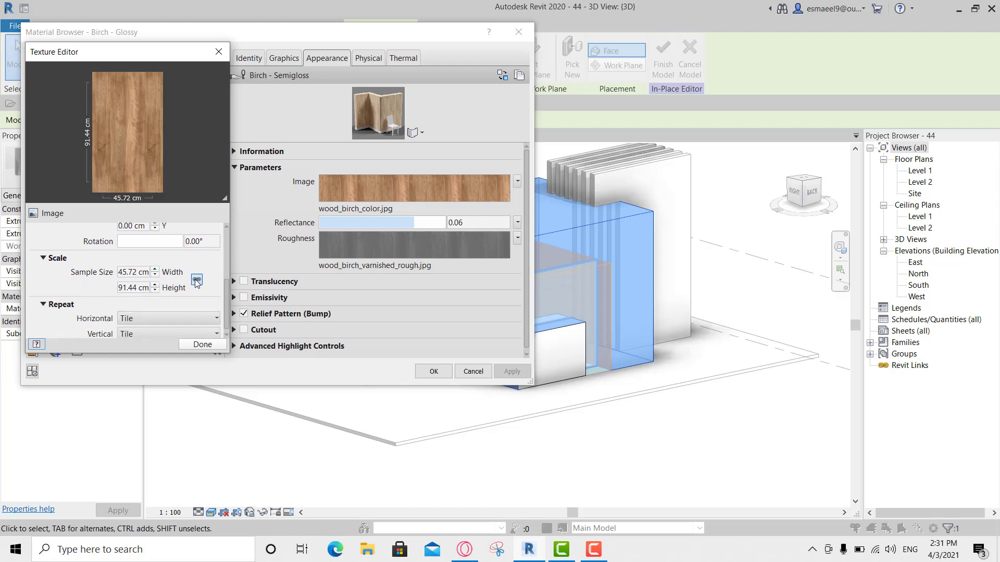
left_click(196, 282)
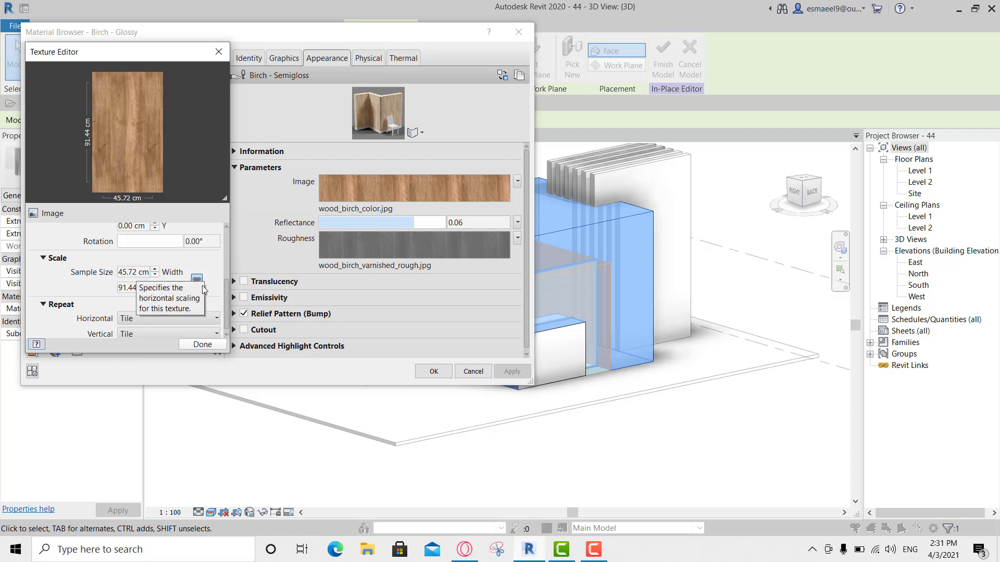
left_click(137, 286)
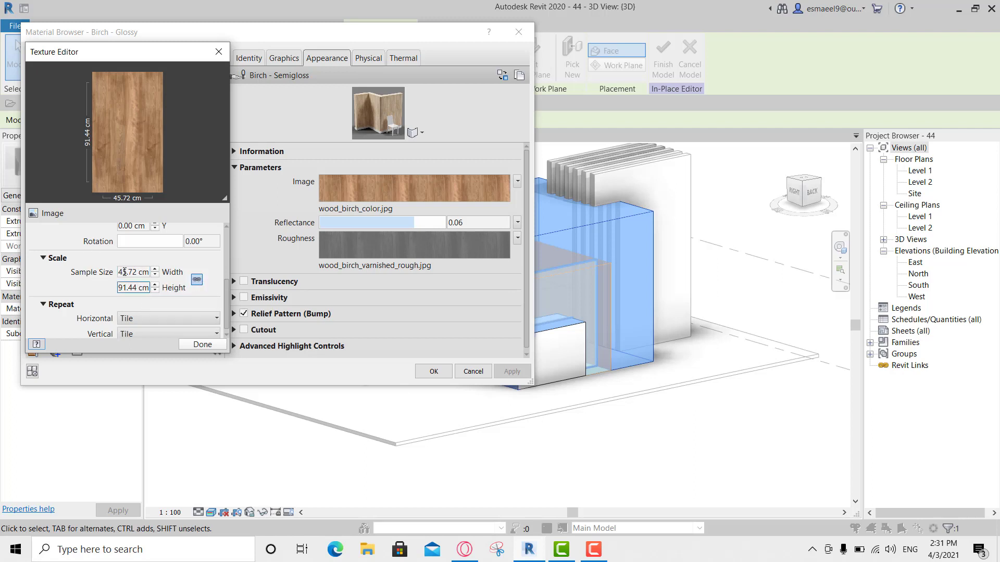
Step: Close the material dialogs and reopen the box extrusion's birch texture settings
left_click(521, 32)
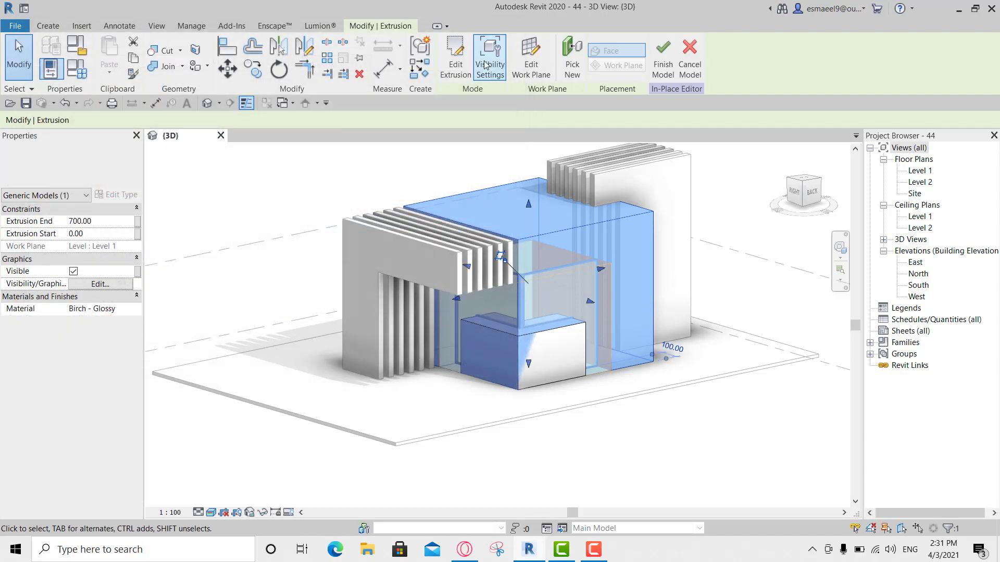
key("Escape")
scroll(568, 260, "up", 5)
scroll(567, 261, "up", 3)
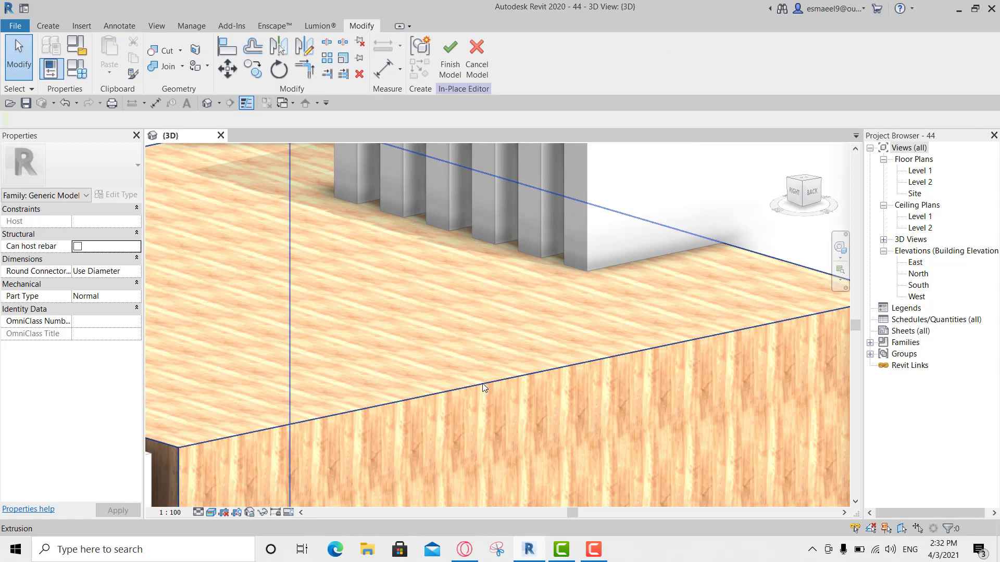
left_click(444, 402)
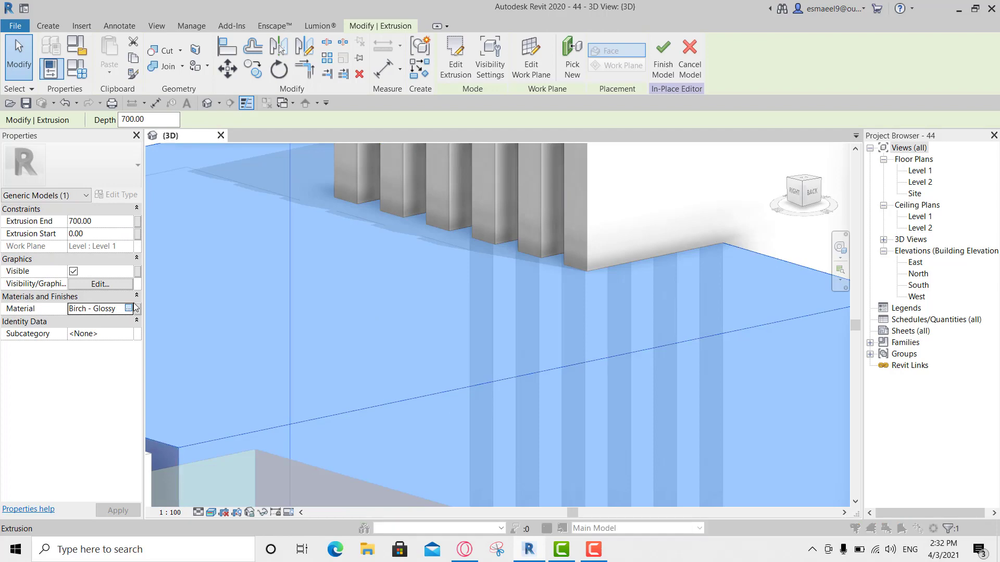
left_click(128, 308)
left_click(333, 58)
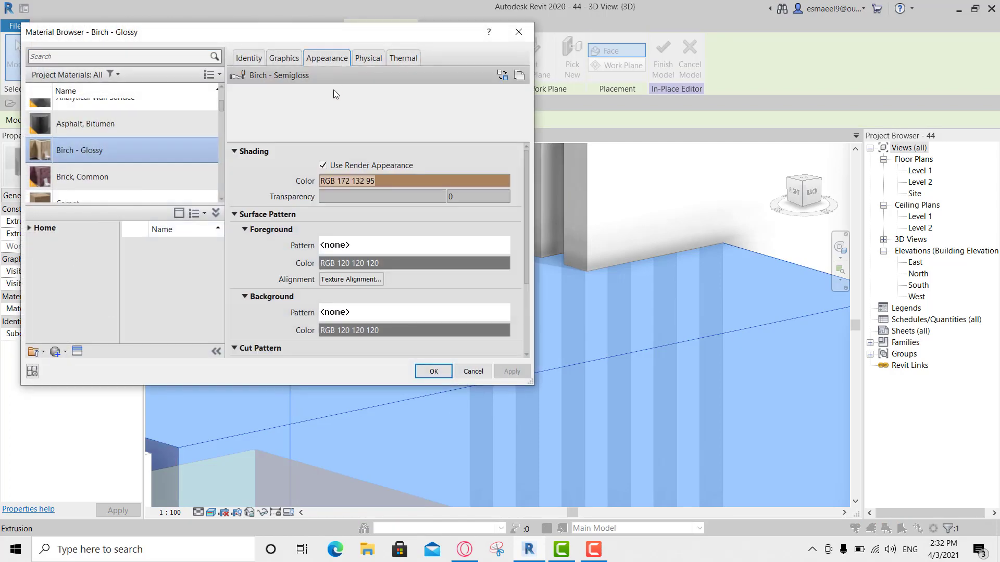
left_click(352, 185)
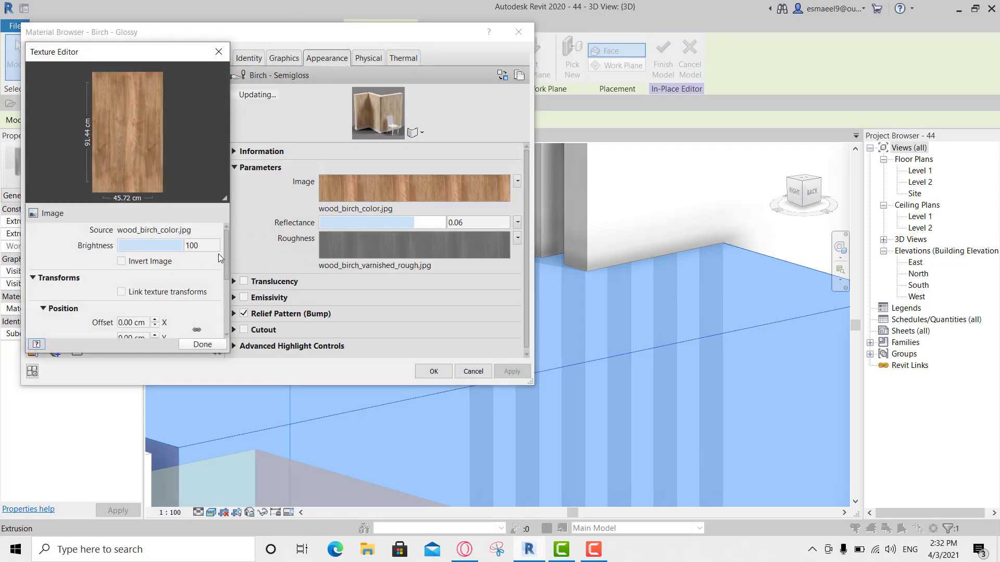
Step: Set the birch texture sample width to 200 cm and confirm Birch - Glossy for the box
left_click_drag(226, 253, 229, 300)
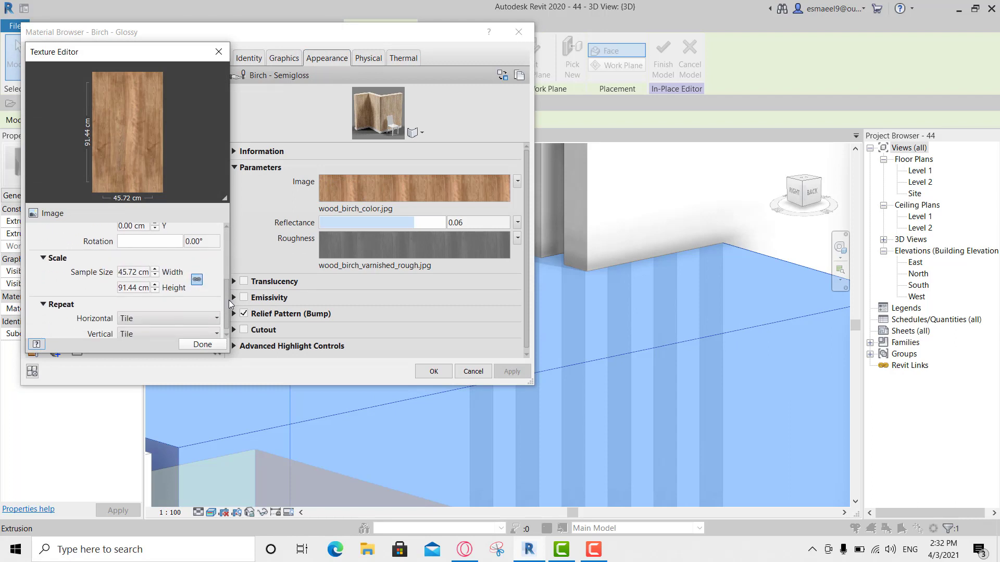
double_click(144, 272)
left_click_drag(148, 272, 114, 269)
type("20")
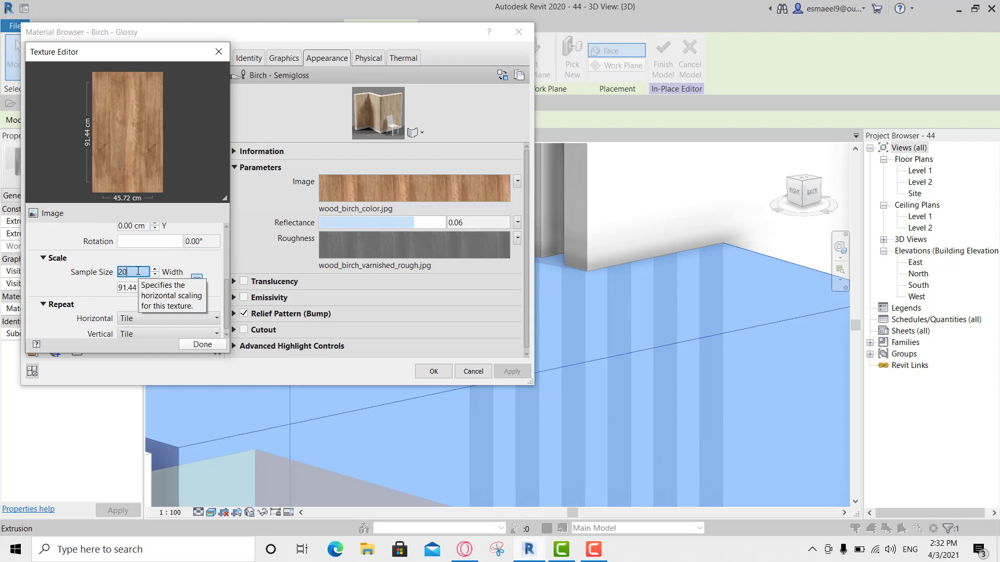
type("0")
key("Tab")
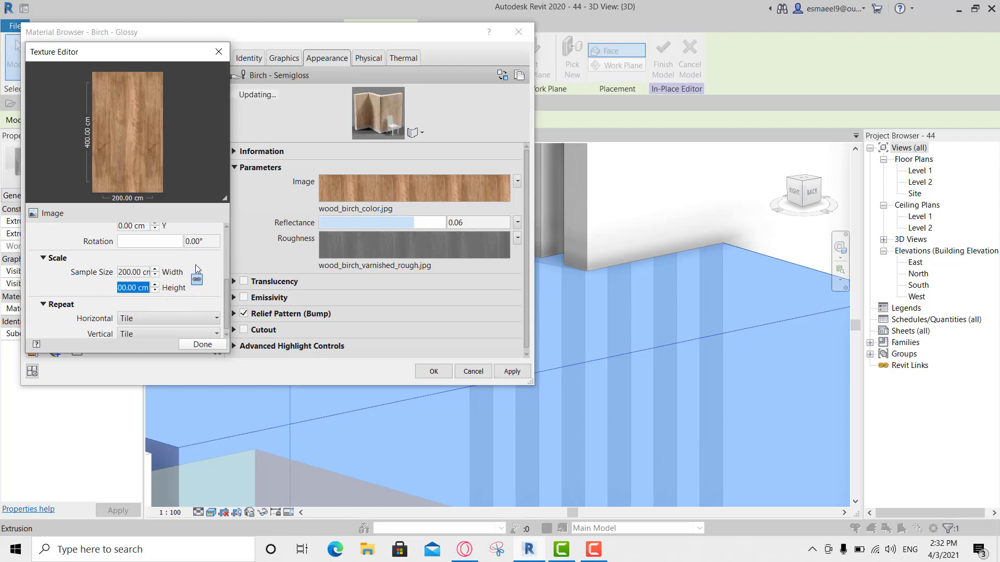
left_click(133, 288)
left_click(202, 344)
left_click(434, 371)
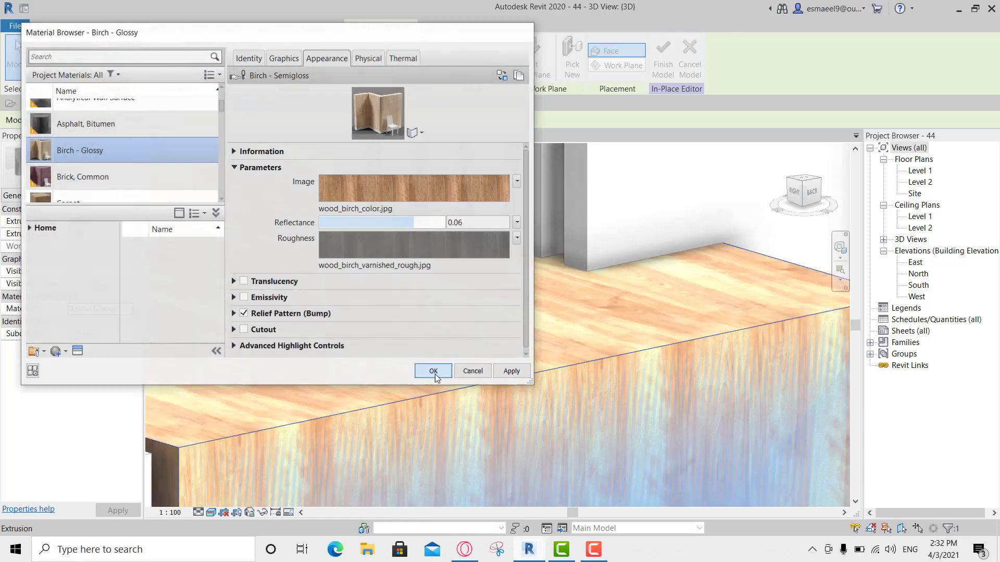
Step: Check the wood finish on the box and finish editing the in-place model
scroll(486, 250, "down", 3)
scroll(573, 255, "down", 2)
left_click(596, 257)
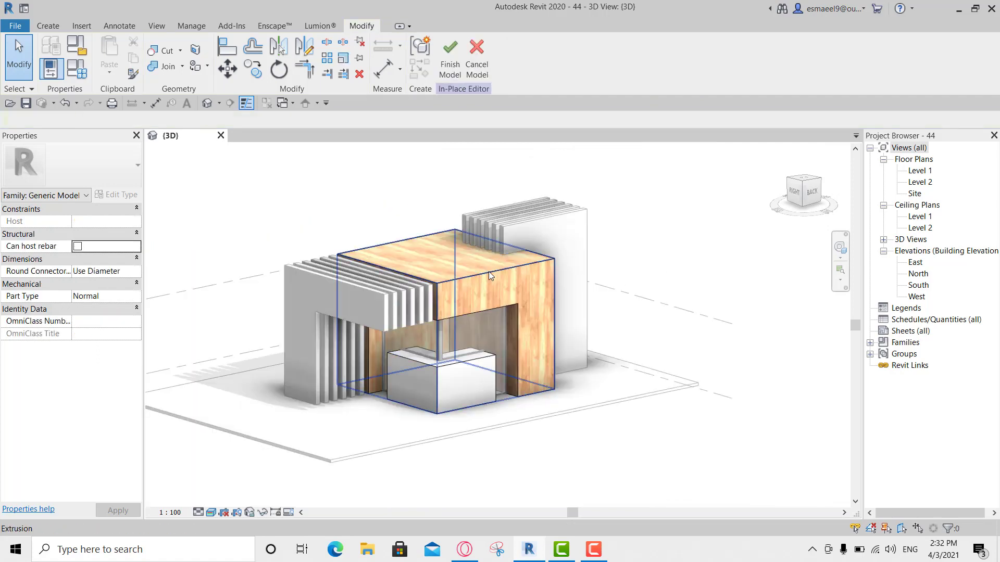
scroll(536, 302, "up", 5)
scroll(557, 291, "up", 3)
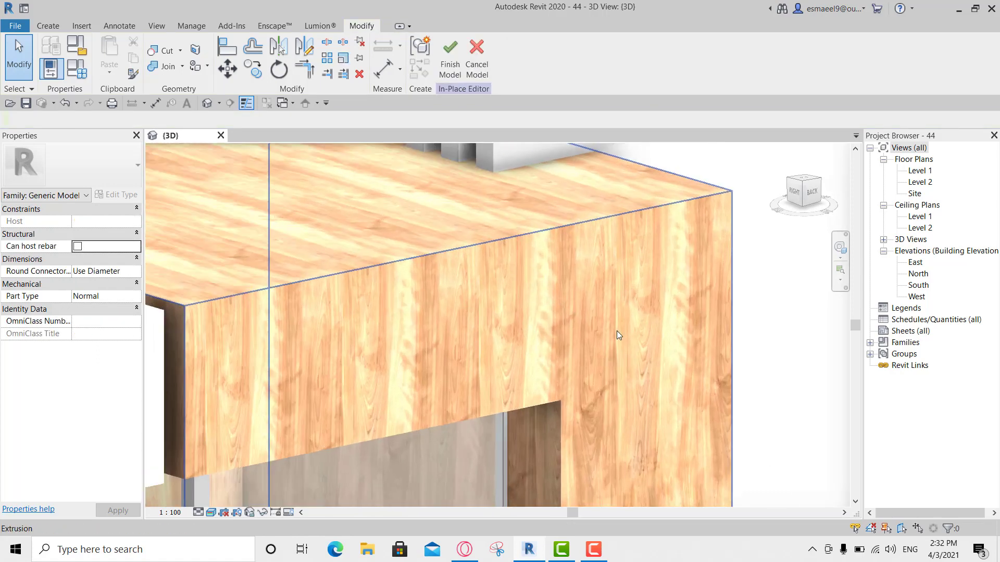
scroll(615, 336, "down", 2)
scroll(572, 317, "down", 2)
scroll(469, 328, "up", 1)
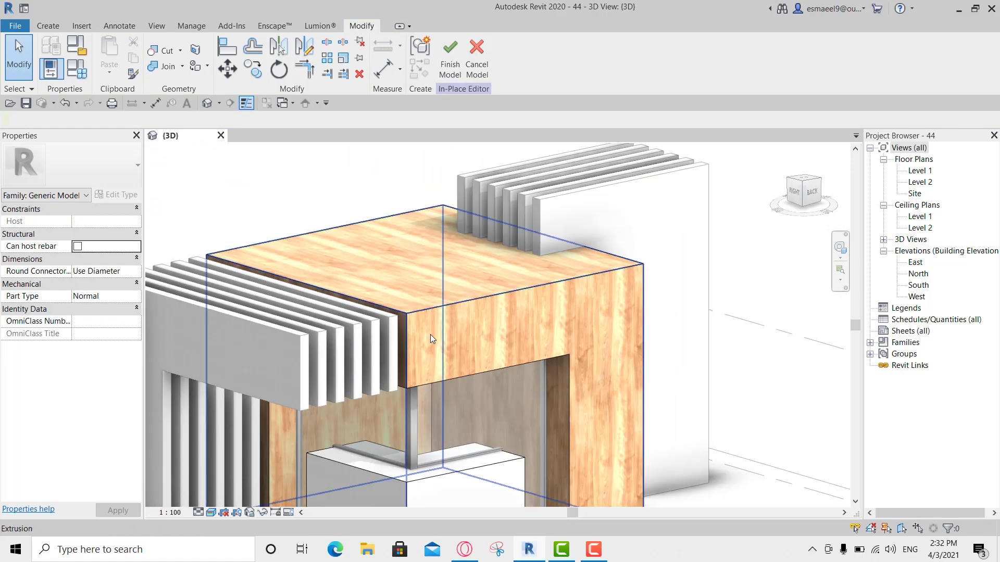
scroll(430, 334, "down", 2)
left_click(450, 57)
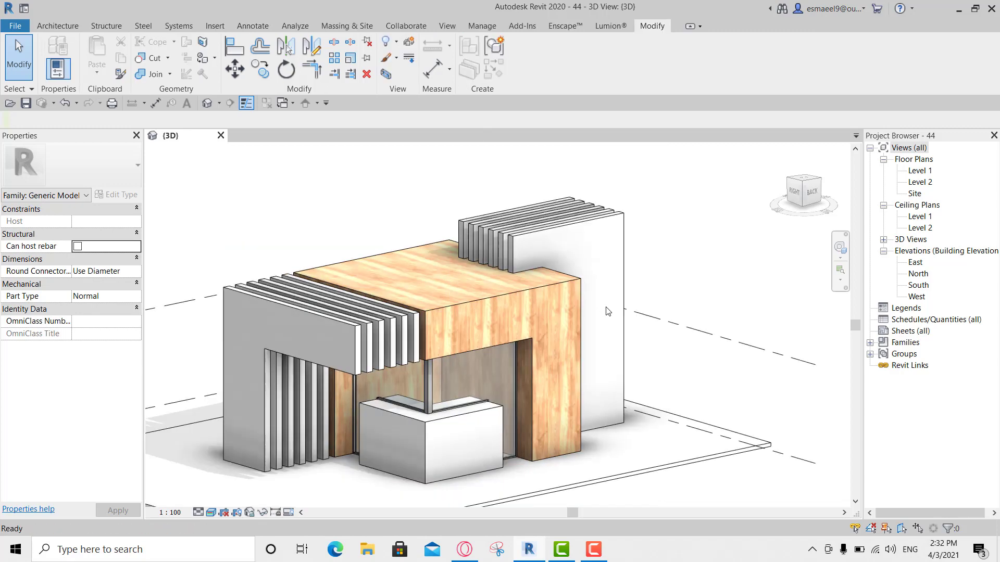
middle_click_drag(430, 339, 469, 305)
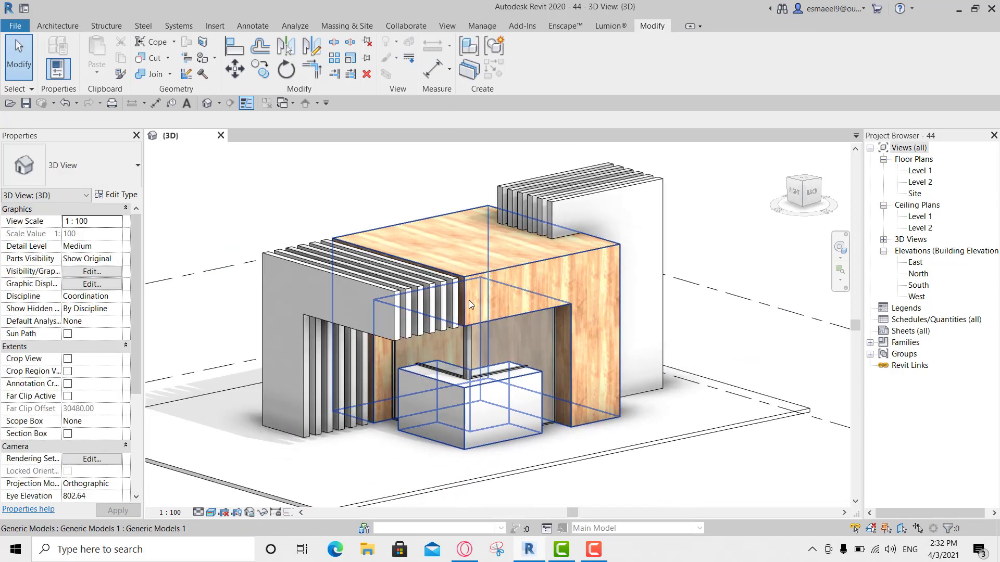
Step: Use GD Graphic Display Options to set Sun 33, Ambient Light 24 and Shadows 19
key("g")
key("d")
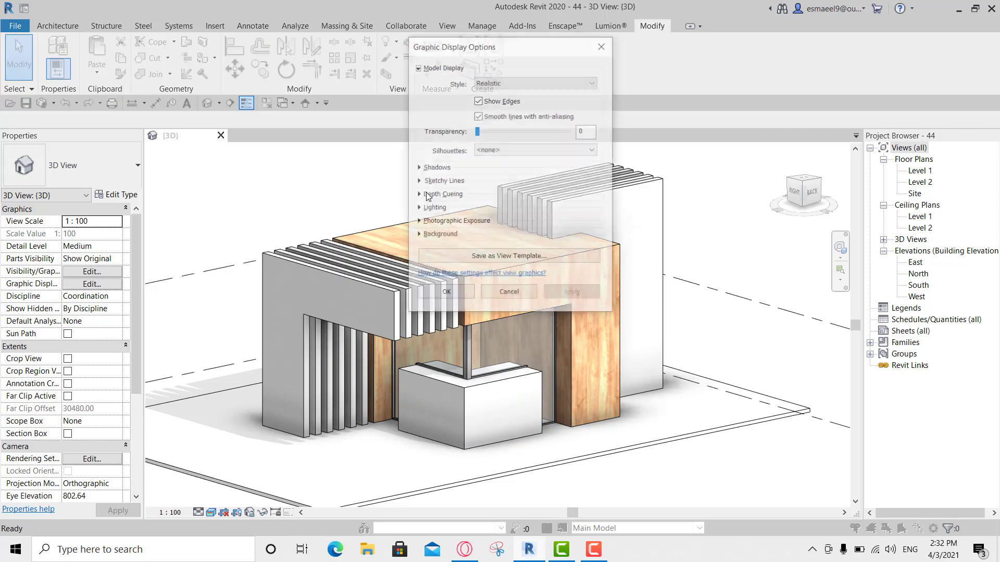
left_click_drag(464, 46, 679, 50)
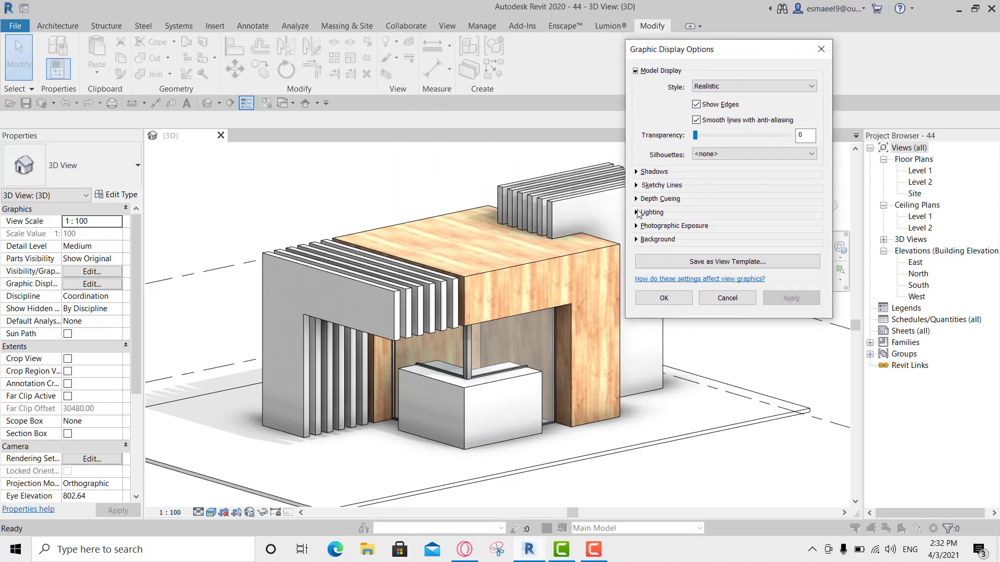
left_click(637, 212)
left_click(745, 292)
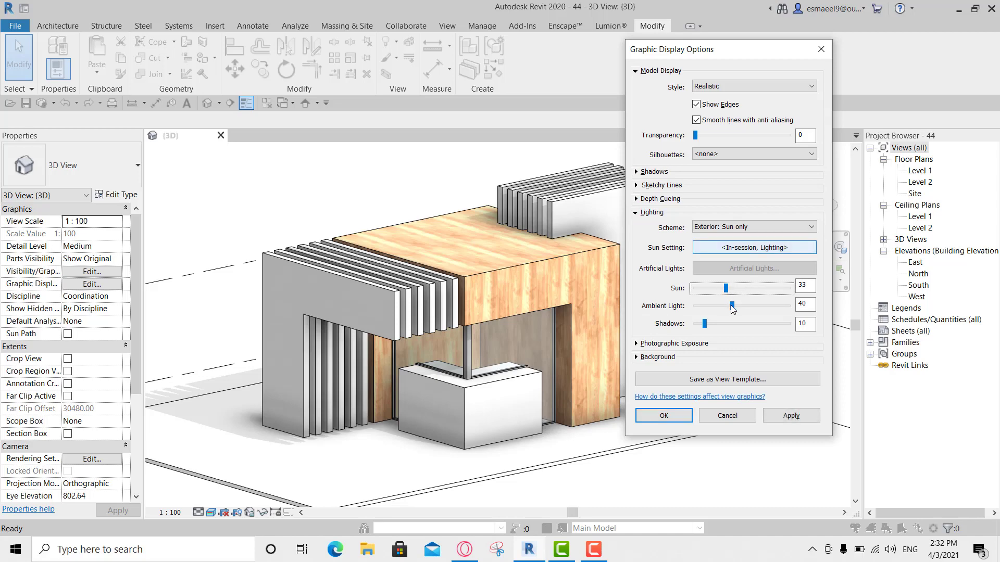
left_click_drag(732, 307, 712, 325)
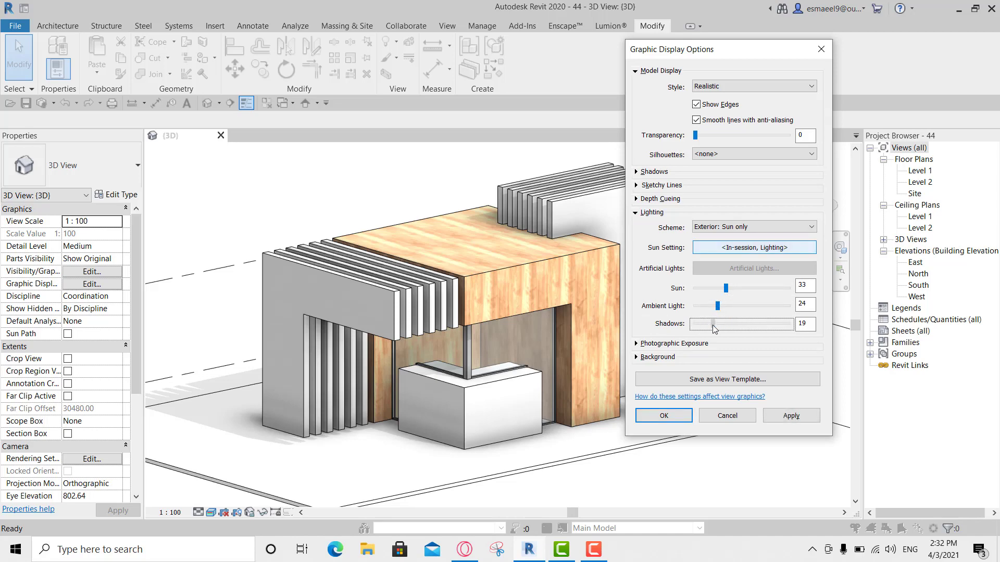
left_click(792, 416)
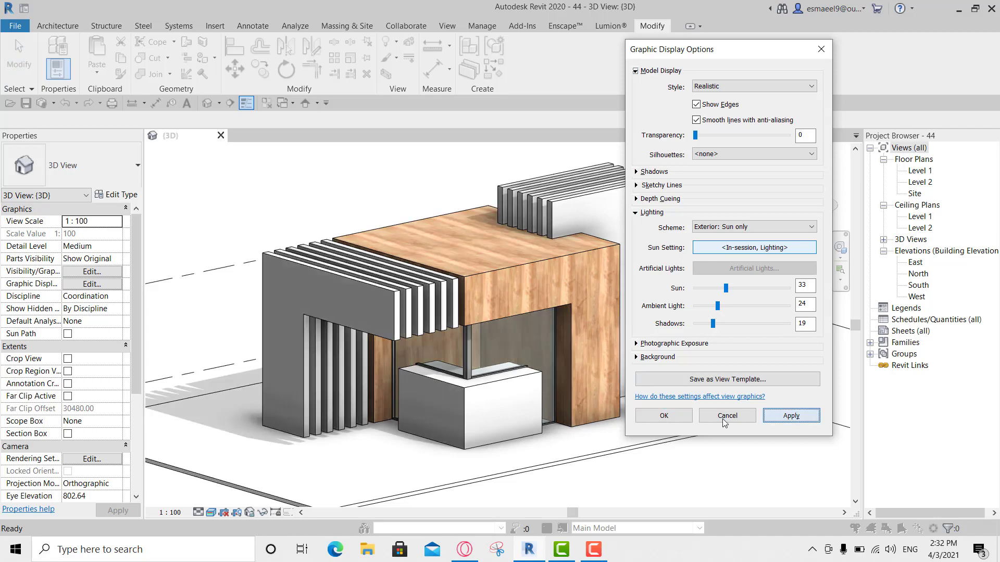
left_click(677, 415)
Step: Enter in-place editing of the generic model and check the large extrusion's Birch - Glossy material
scroll(537, 253, "up", 3)
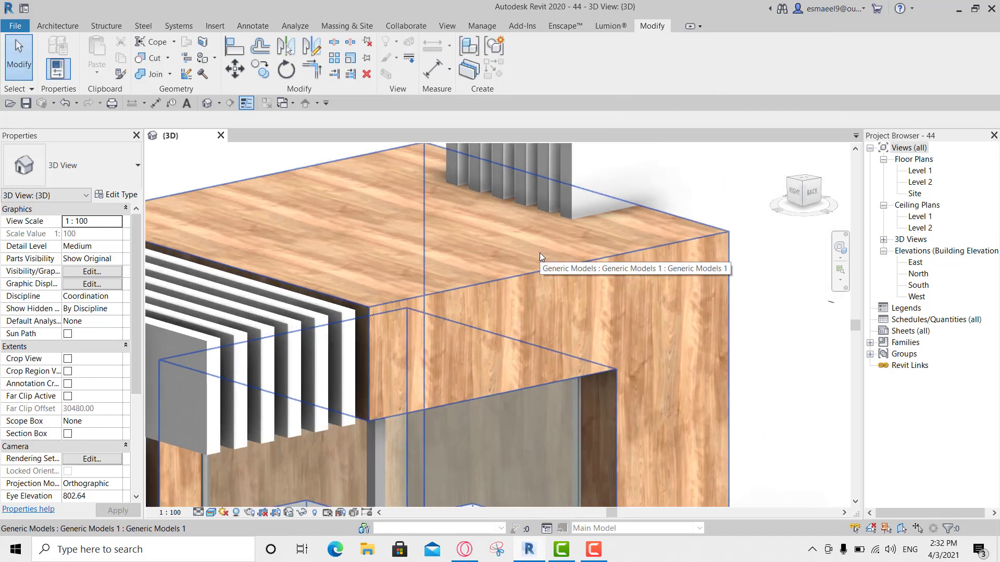
scroll(540, 252, "down", 3)
scroll(629, 296, "down", 1)
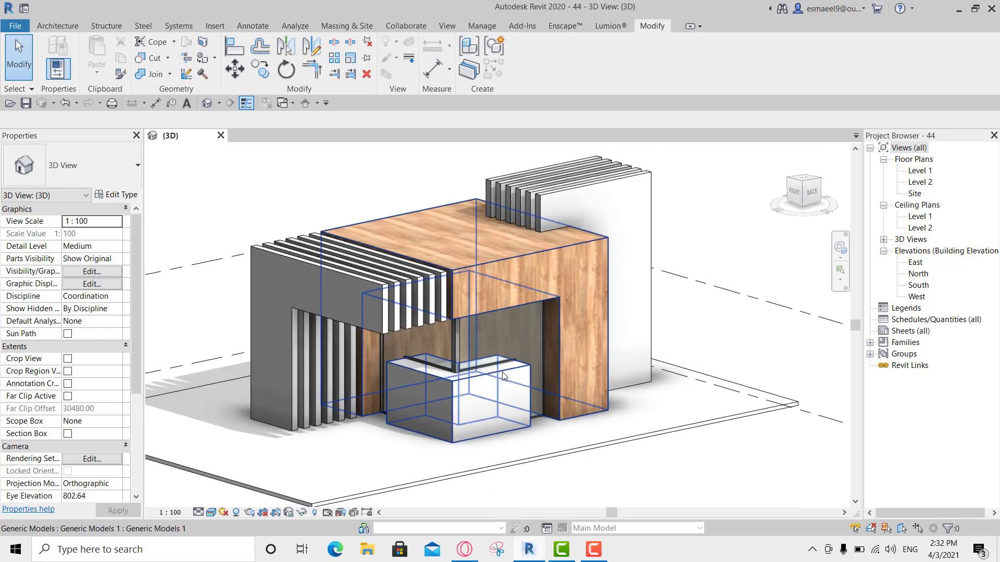
scroll(469, 373, "up", 1)
scroll(470, 373, "up", 2)
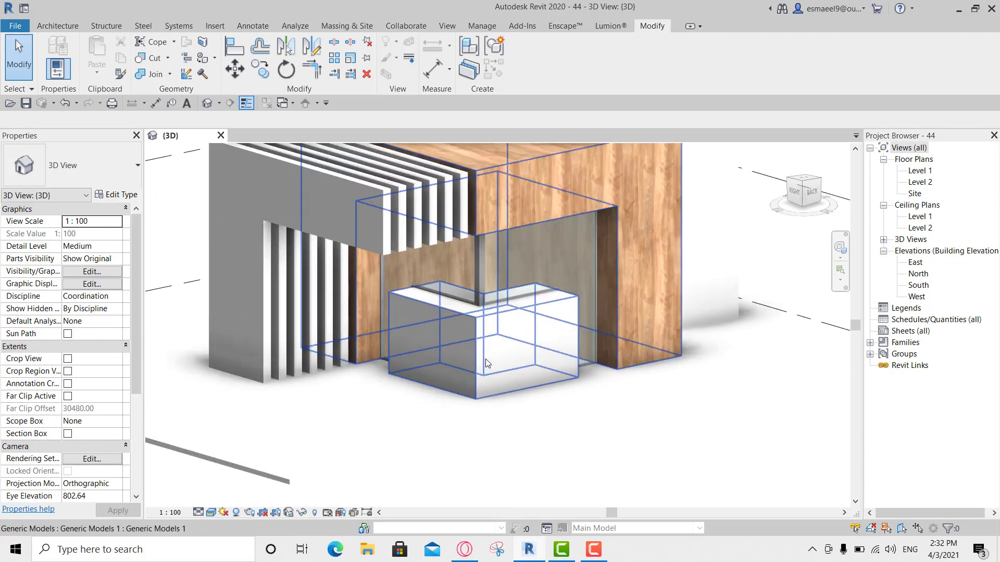
left_click(485, 359)
double_click(494, 301)
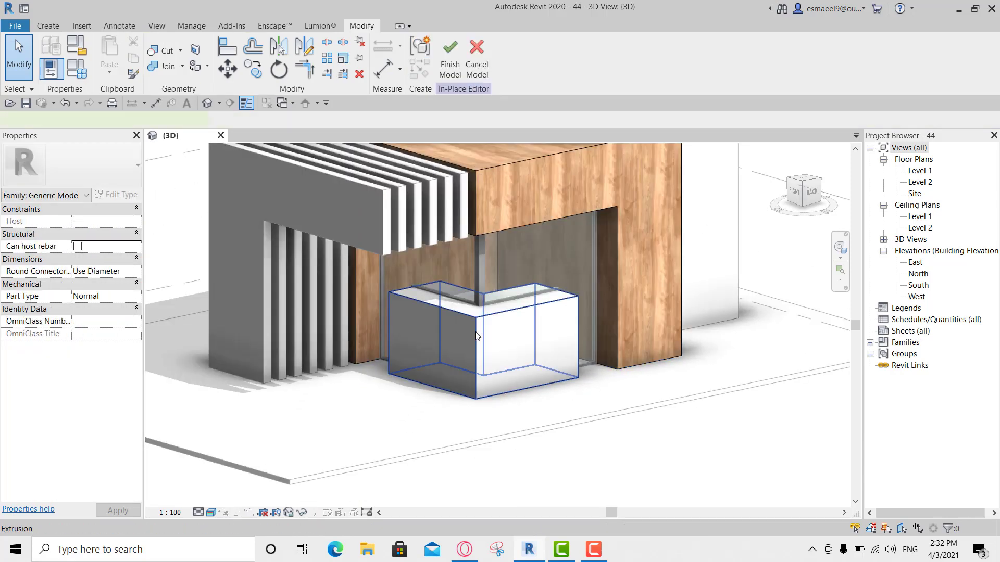
left_click(494, 301)
left_click(606, 193)
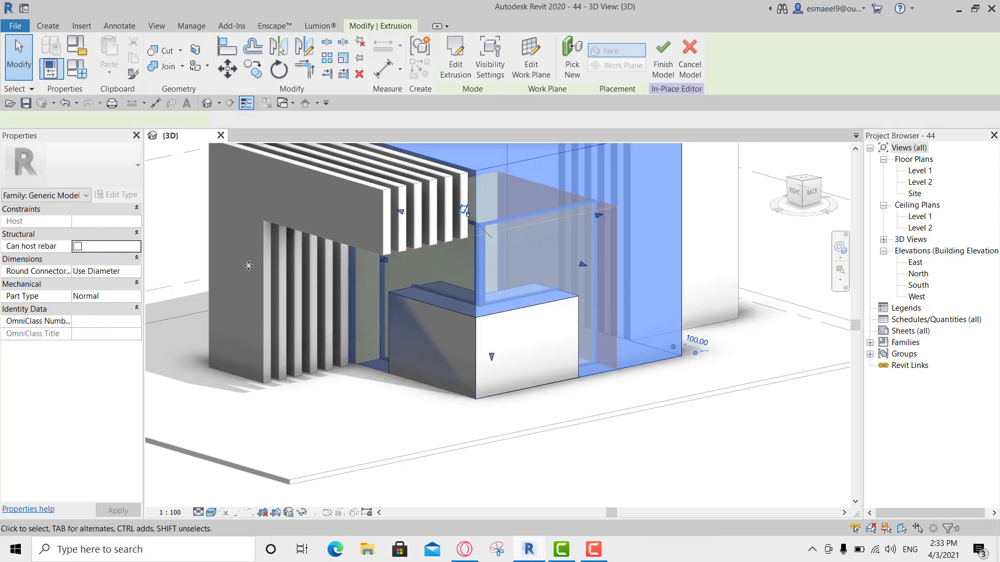
left_click(123, 310)
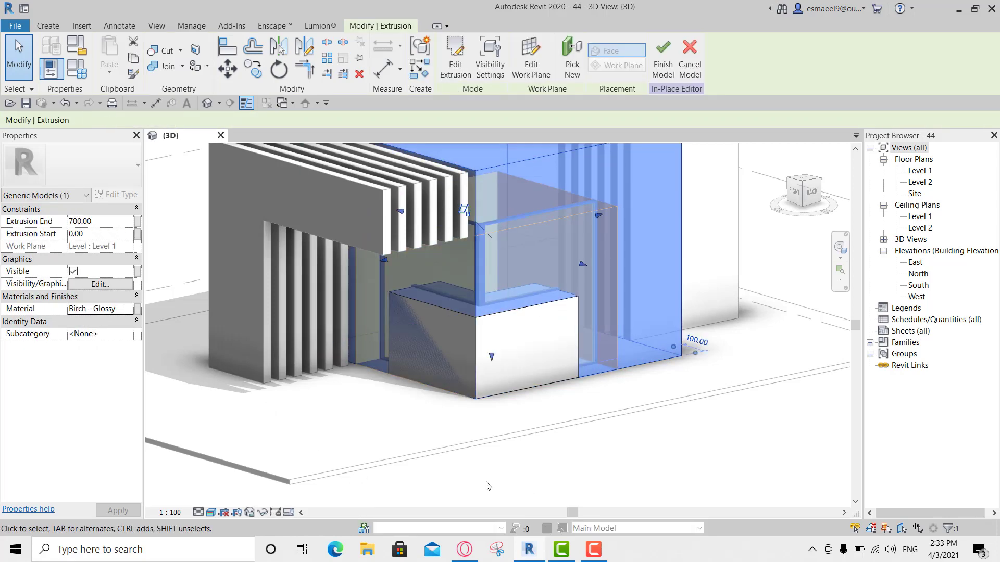
Step: Switch the small front box from Gypsum Wall Board to Birch - Glossy and finish the model
left_click(510, 357)
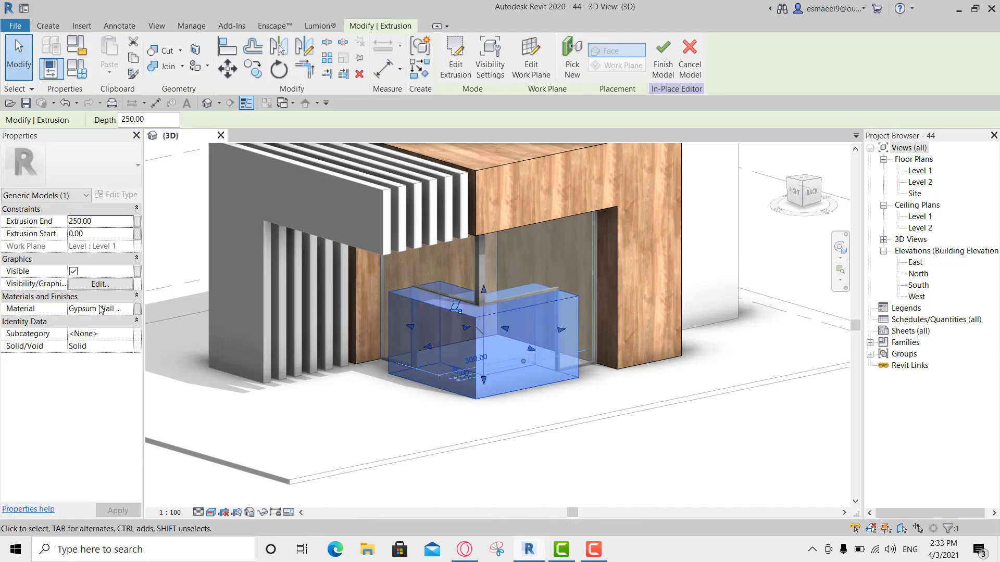
left_click(77, 311)
left_click(78, 309)
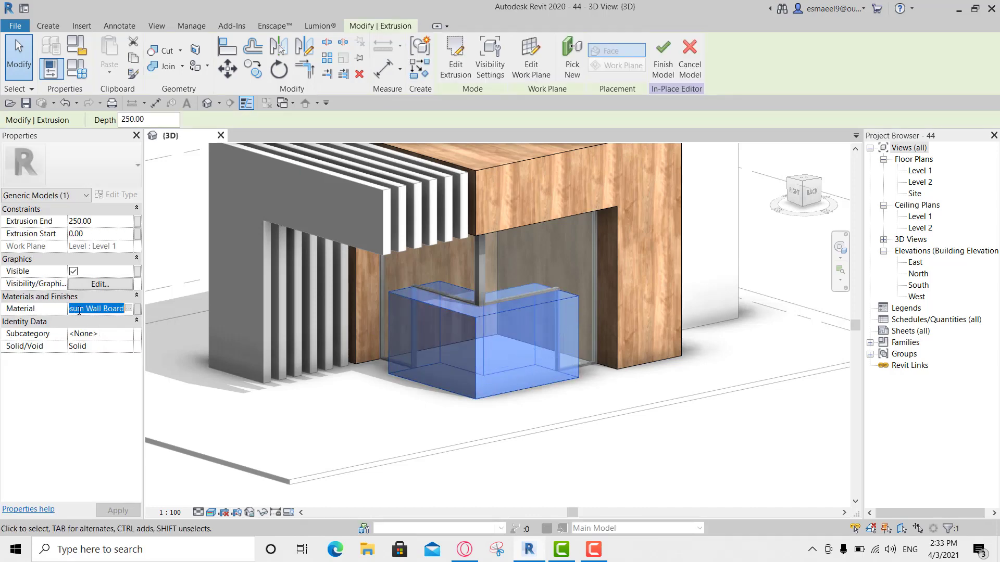
left_click(620, 457)
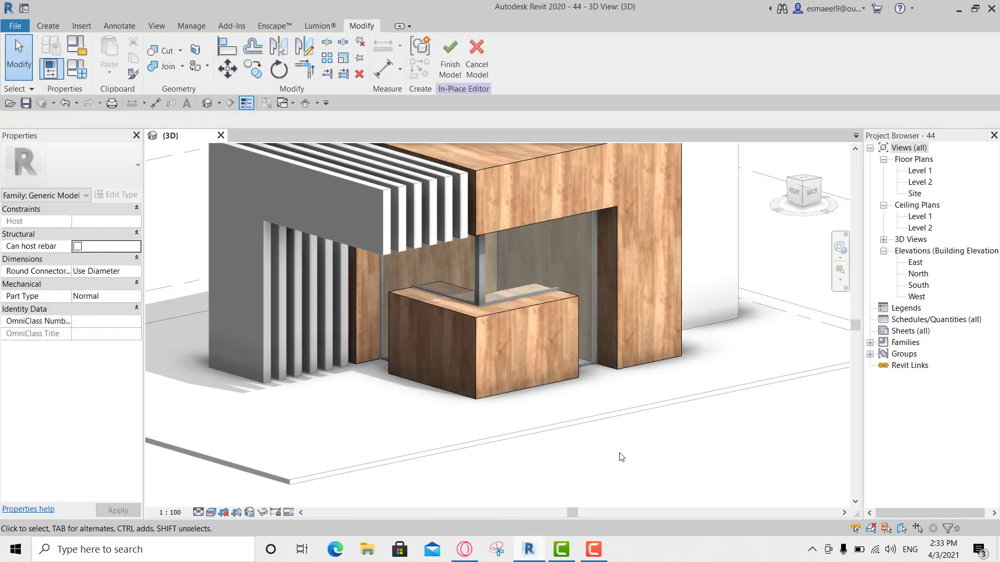
middle_click_drag(732, 442, 516, 440, "shift")
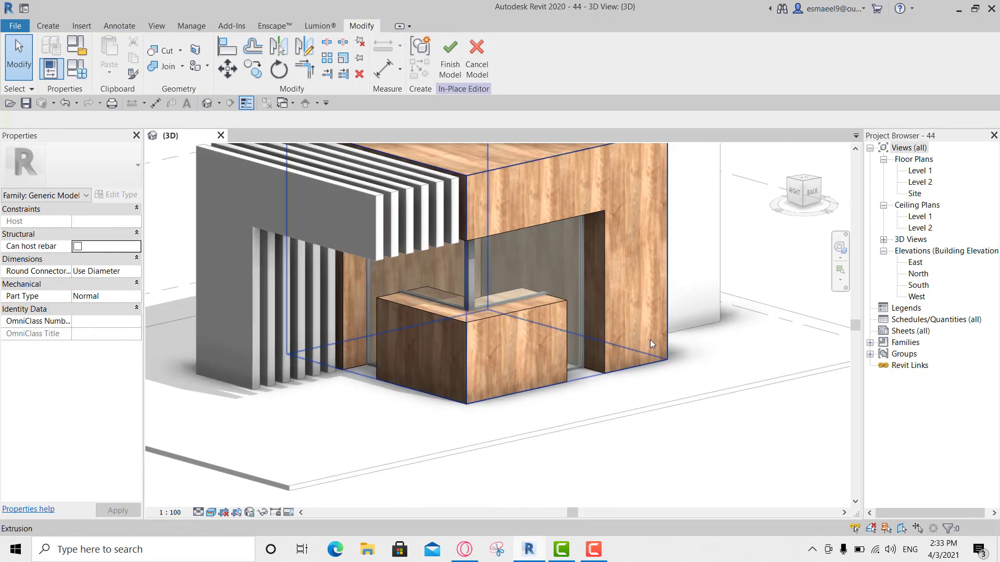
middle_click_drag(516, 440, 553, 251, "shift")
left_click(450, 55)
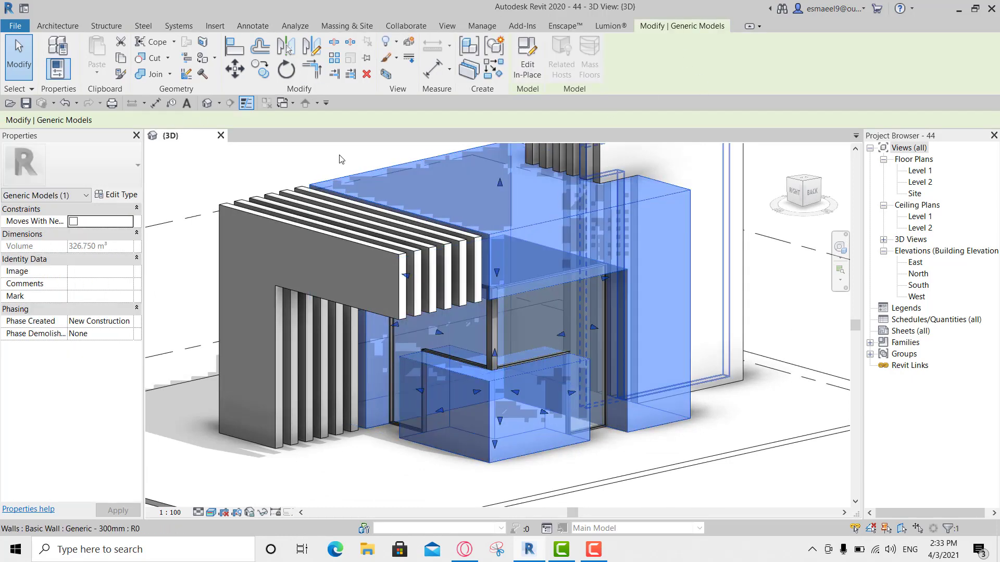
left_click(722, 187)
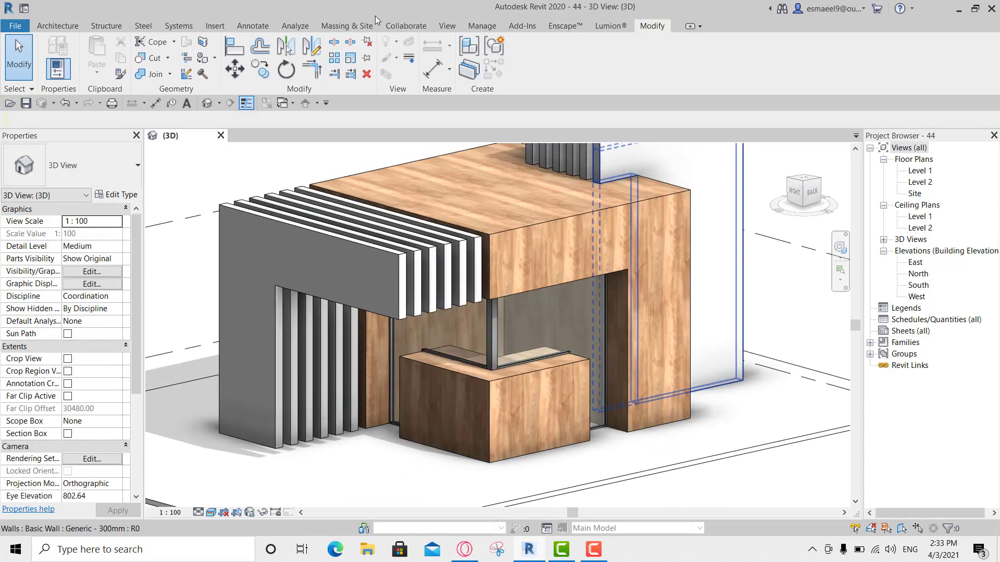
Step: Create a new material named '01 New One' in the Material Browser and show the Asset Browser
left_click(478, 26)
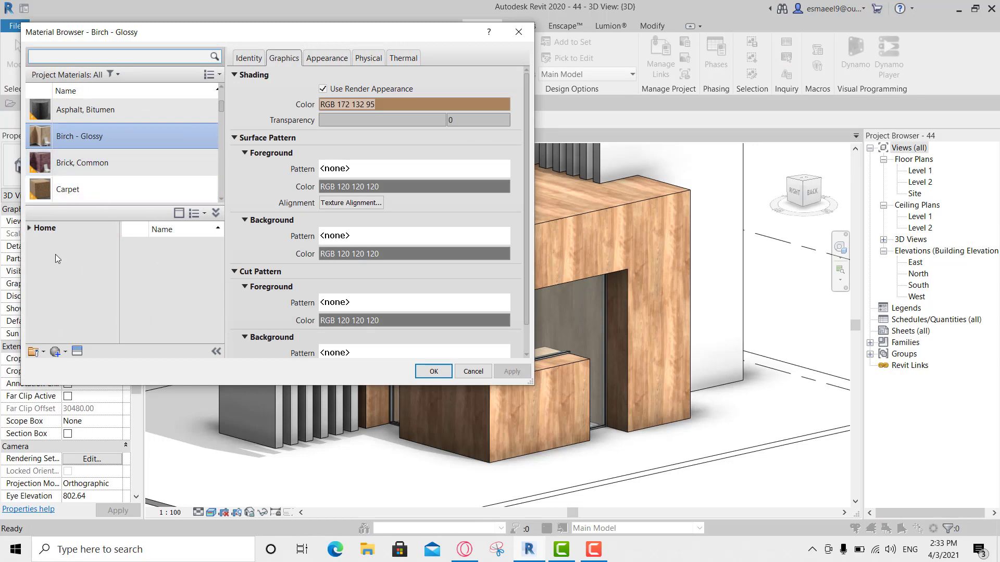
left_click_drag(337, 34, 458, 26)
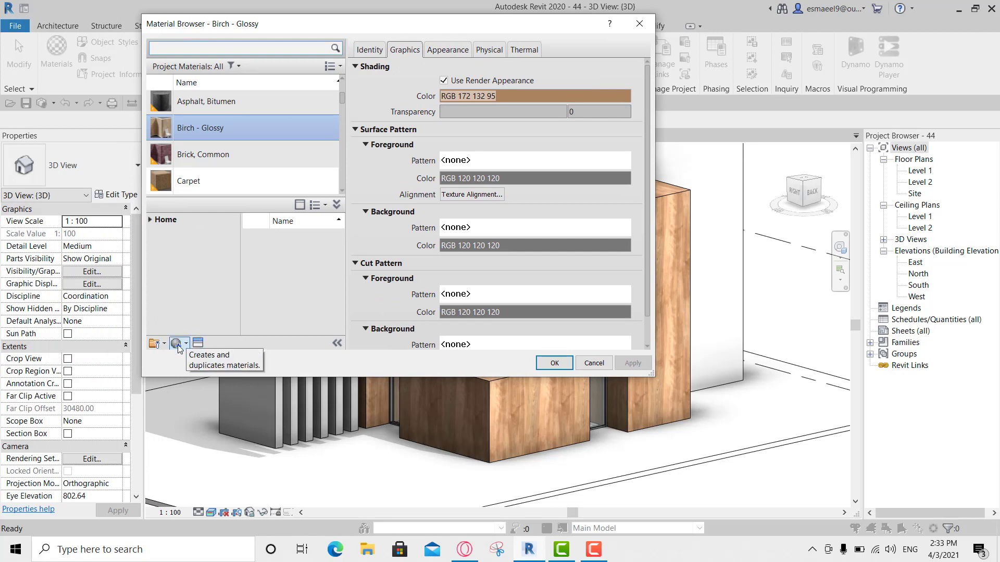
left_click(178, 345)
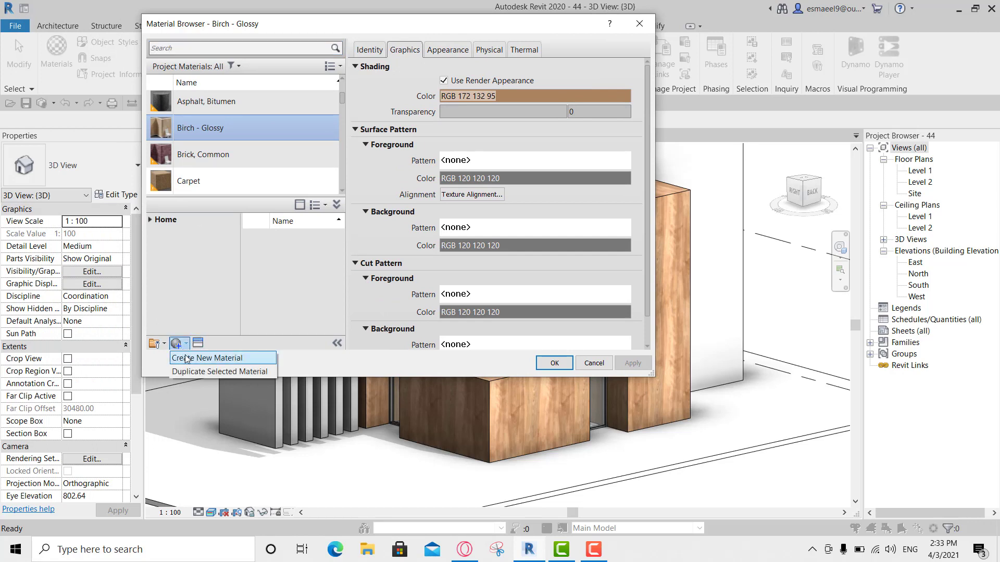
left_click(178, 358)
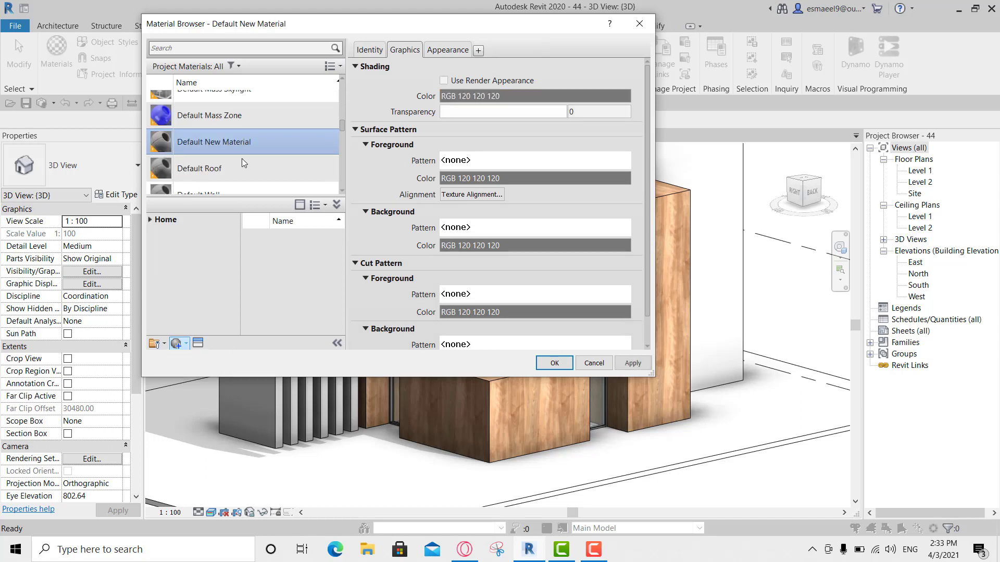
right_click(229, 127)
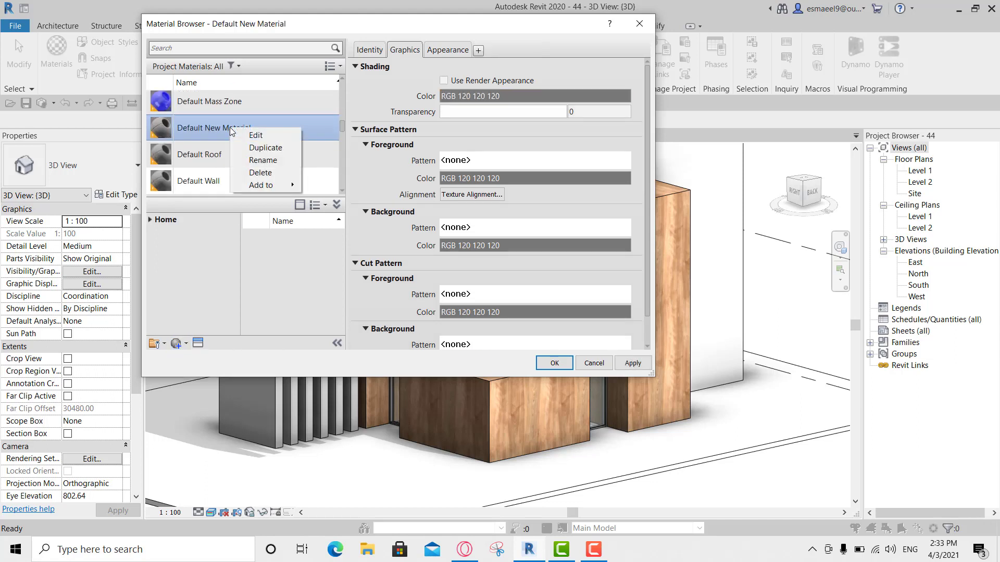
left_click(262, 161)
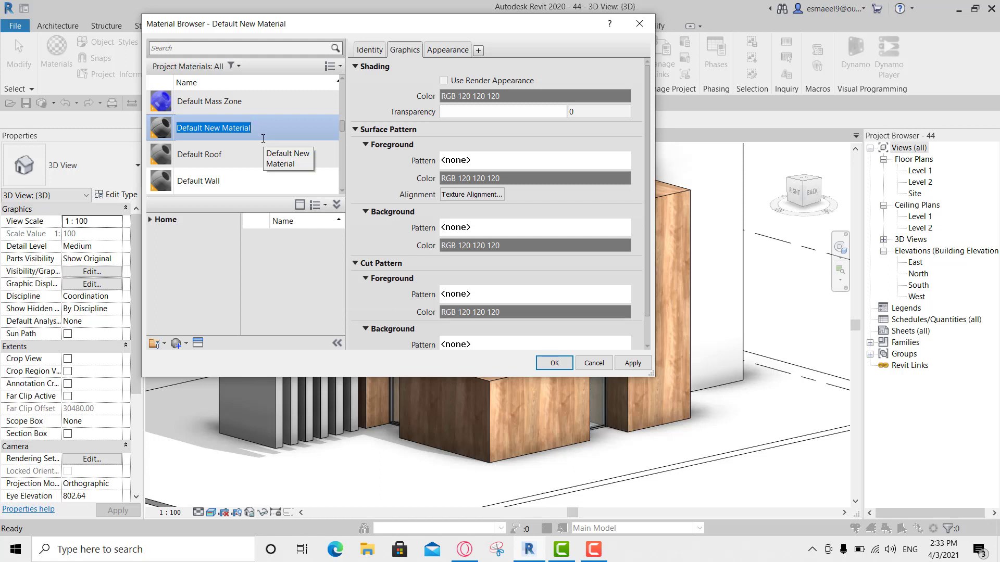
type("NE")
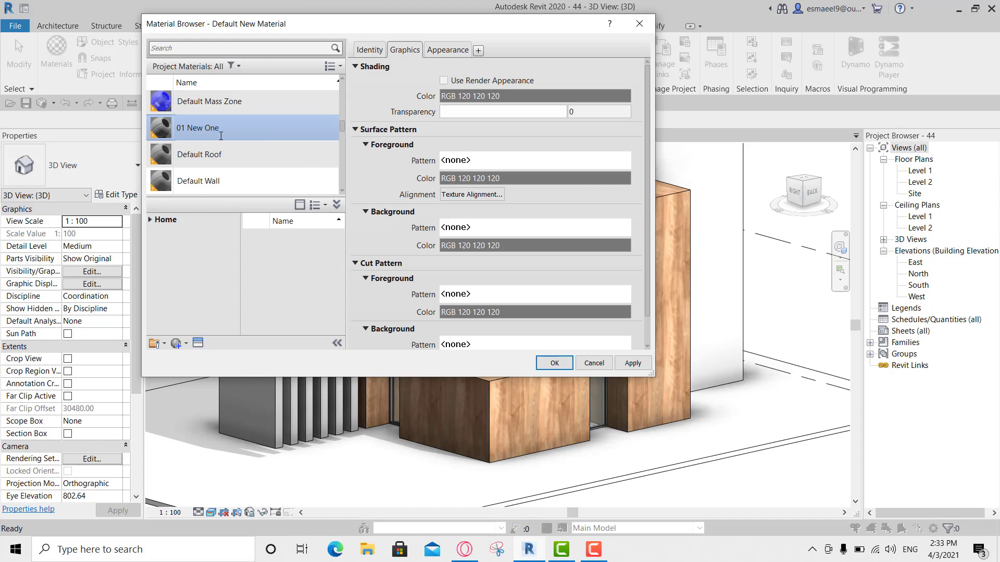
left_click(198, 343)
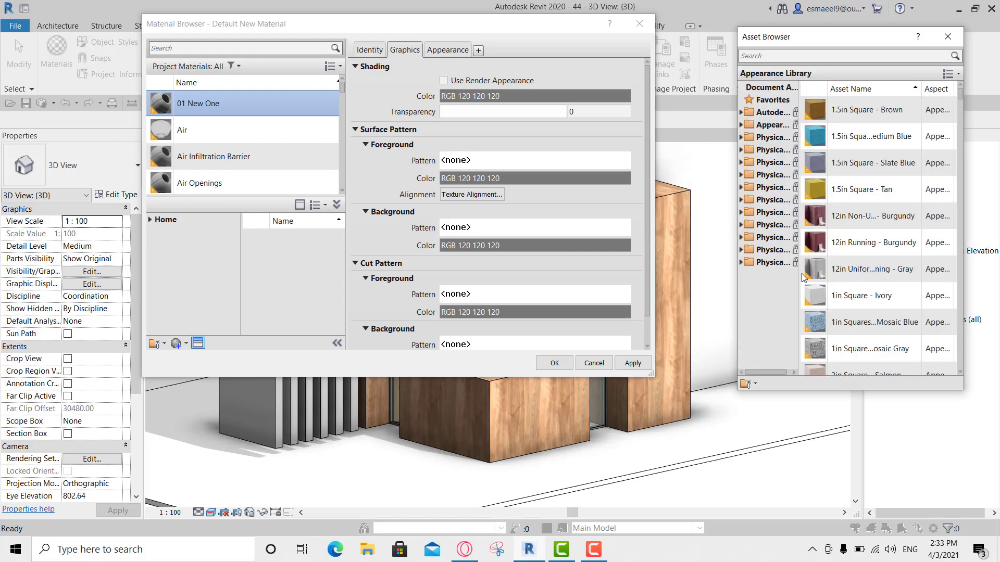
Step: Replace 01 New One's appearance with 1in Squares - Mosaic Blue and apply it
left_click(949, 323)
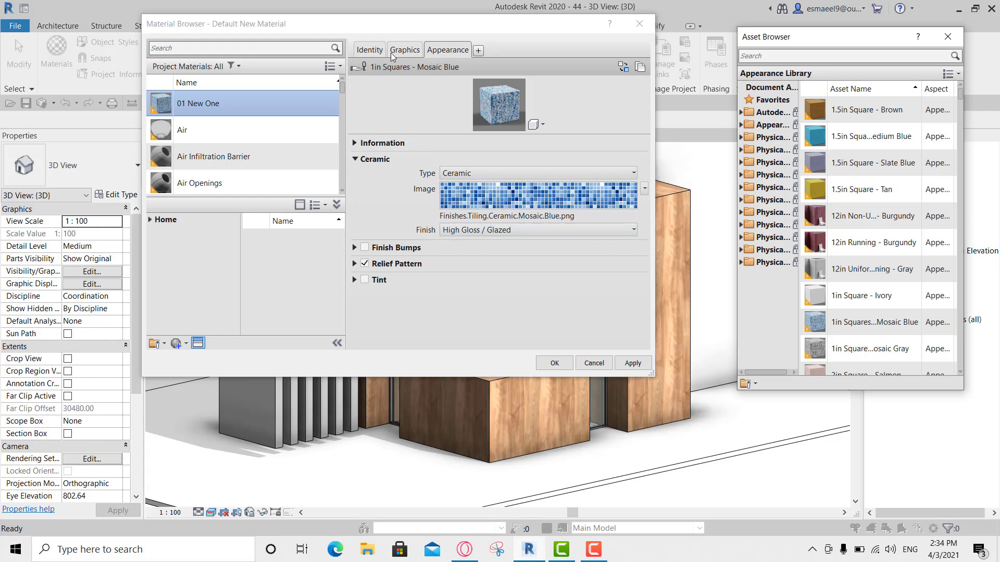
left_click(634, 363)
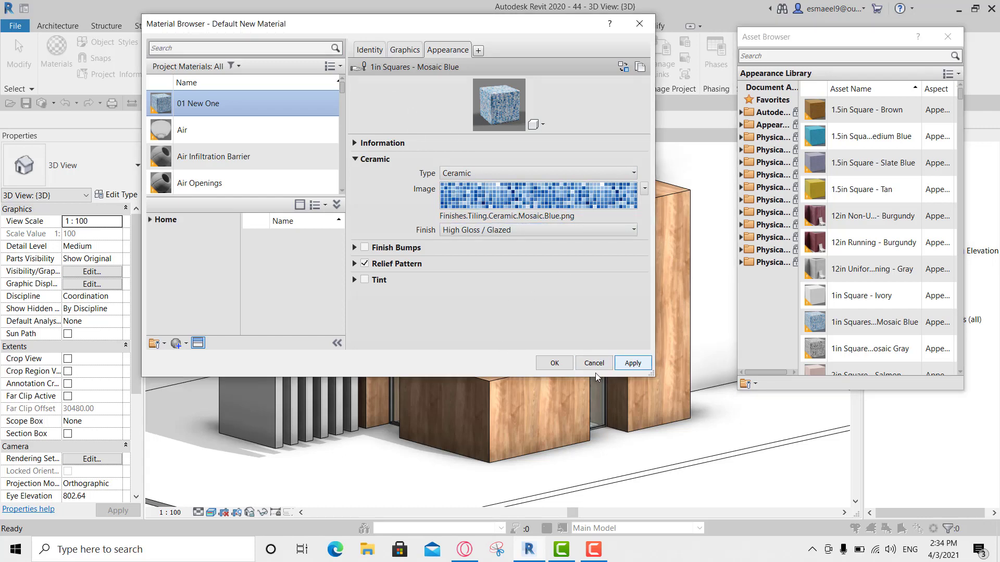
left_click(555, 363)
Step: Reopen Materials to review 01 New One's mosaic appearance, then close the browser
scroll(723, 350, "down", 3)
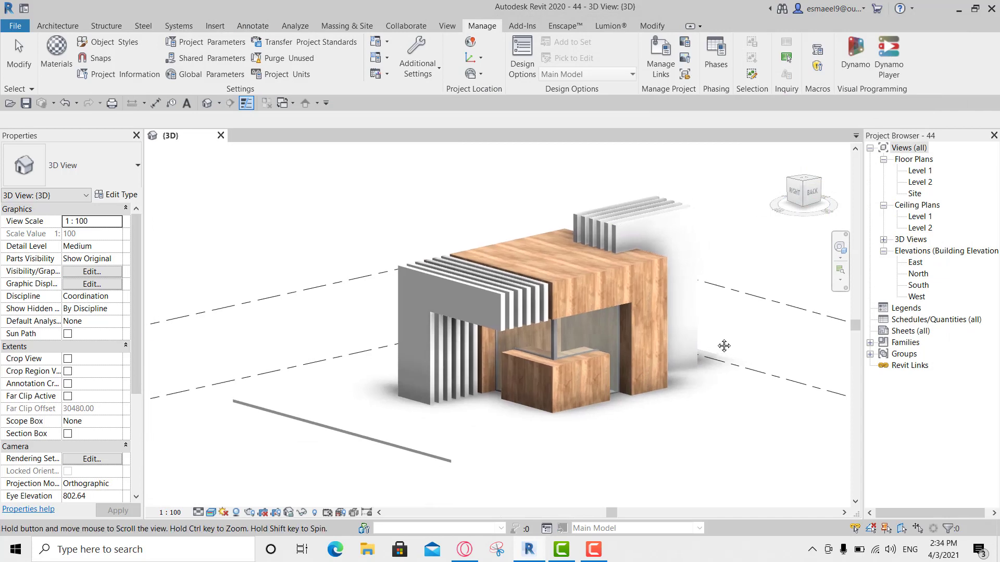
middle_click_drag(721, 344, 277, 181, "shift")
left_click(56, 52)
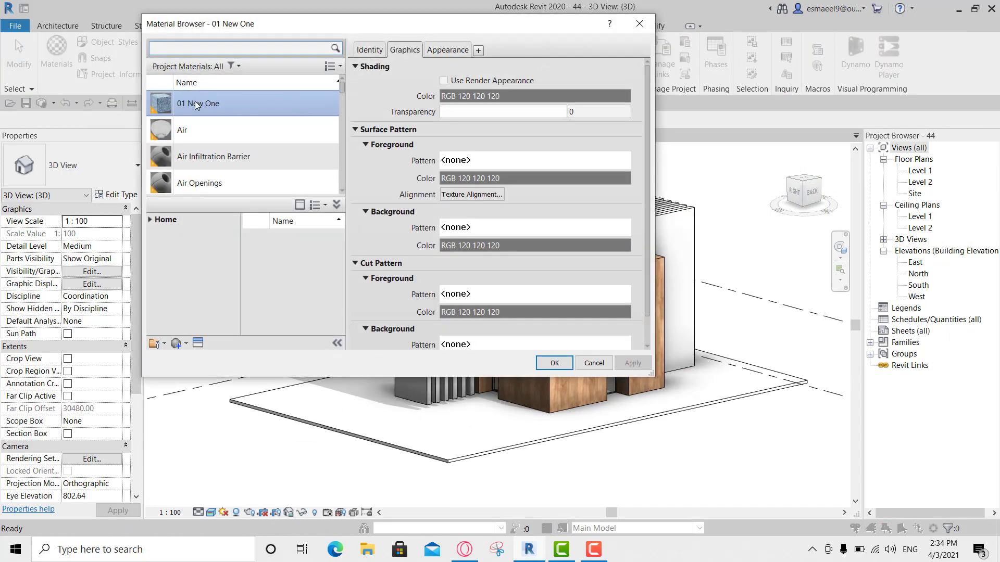
left_click(451, 51)
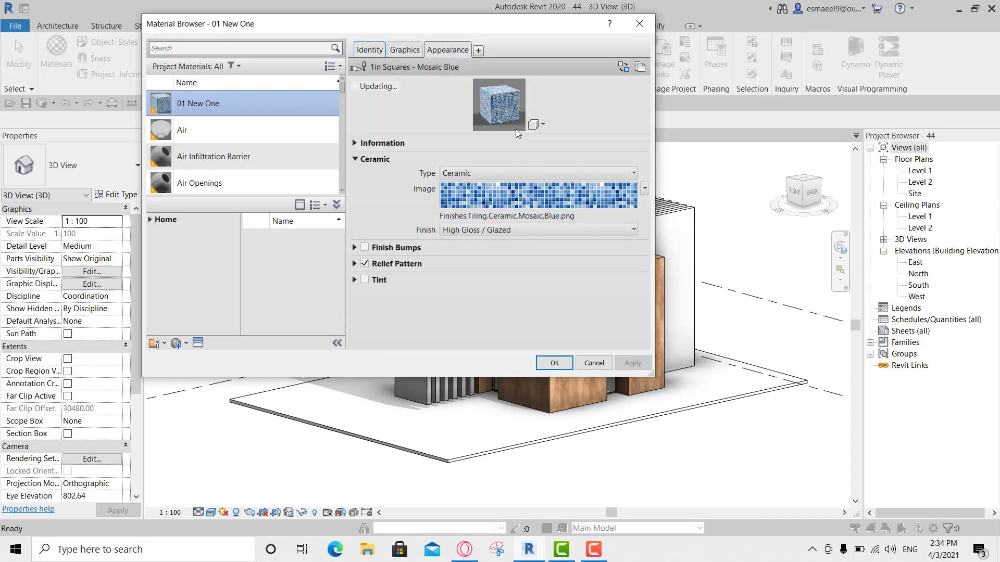
left_click_drag(516, 132, 500, 260)
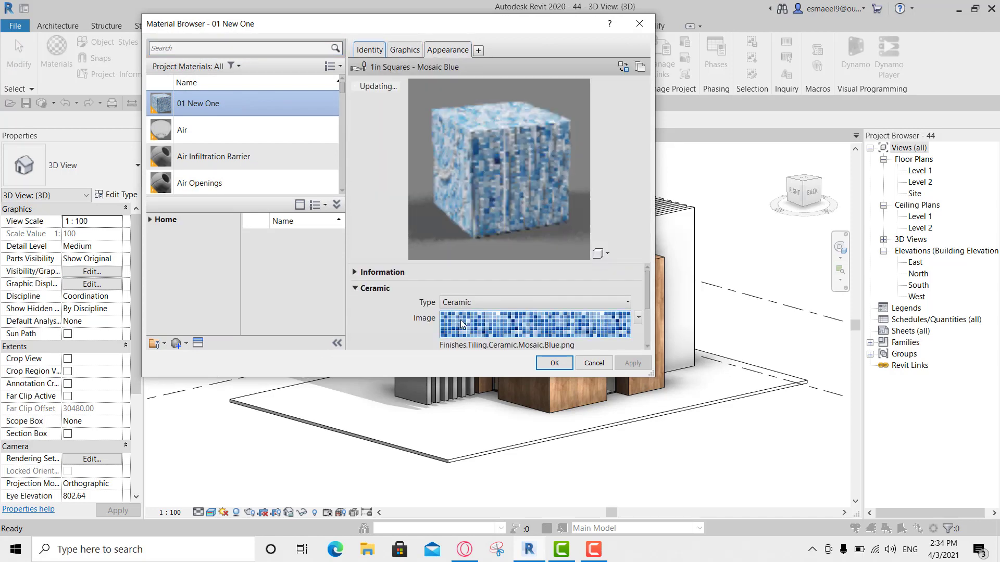
left_click(639, 23)
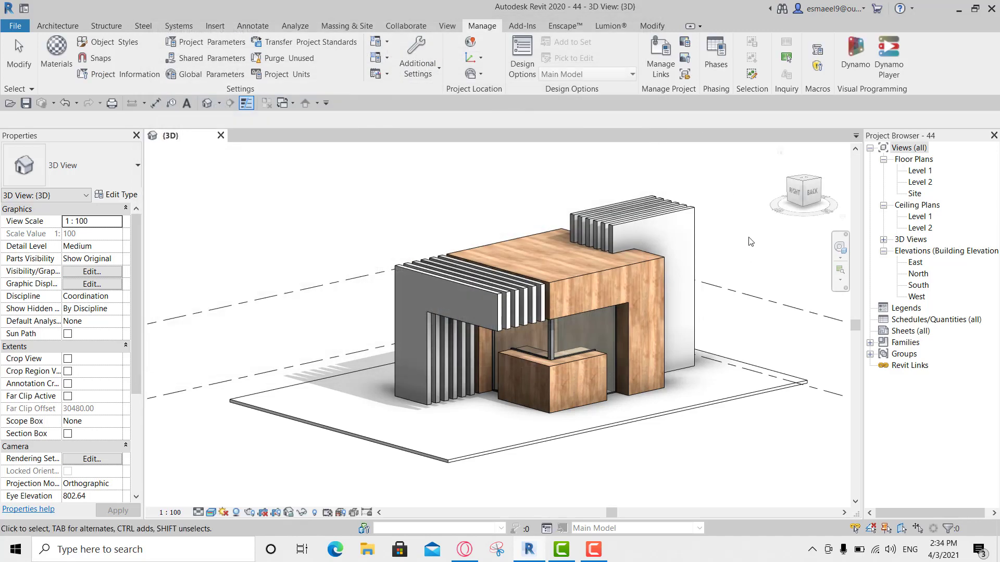
Step: Select the front fin wall and open the Generic - 300mm layer structure
scroll(511, 327, "up", 2)
scroll(454, 295, "up", 2)
left_click(441, 271)
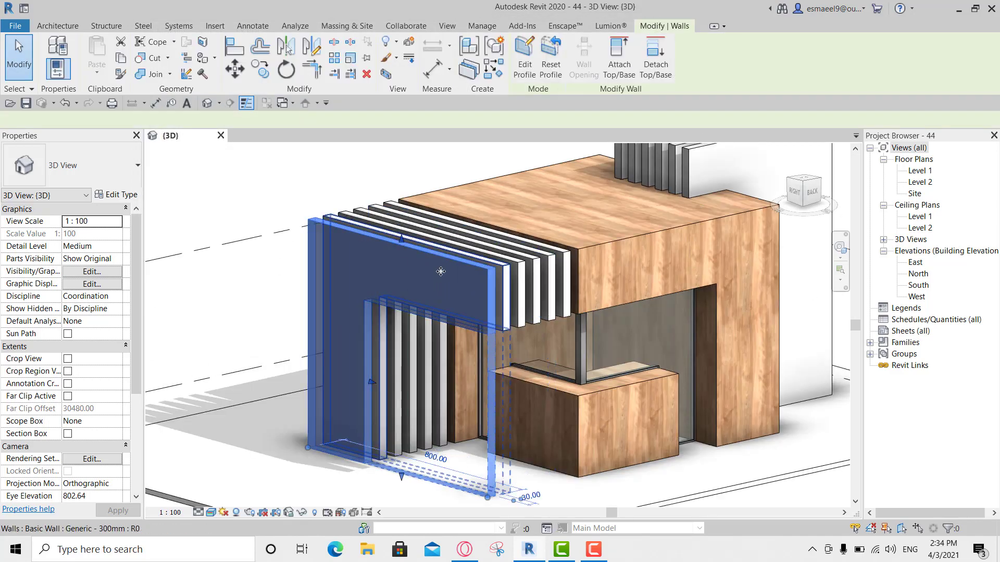
left_click(109, 195)
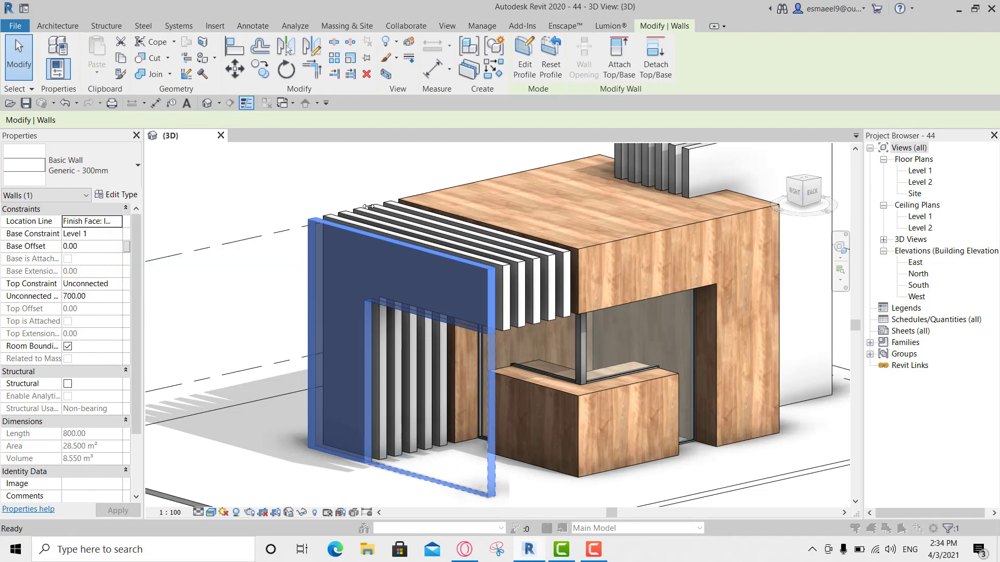
left_click(532, 207)
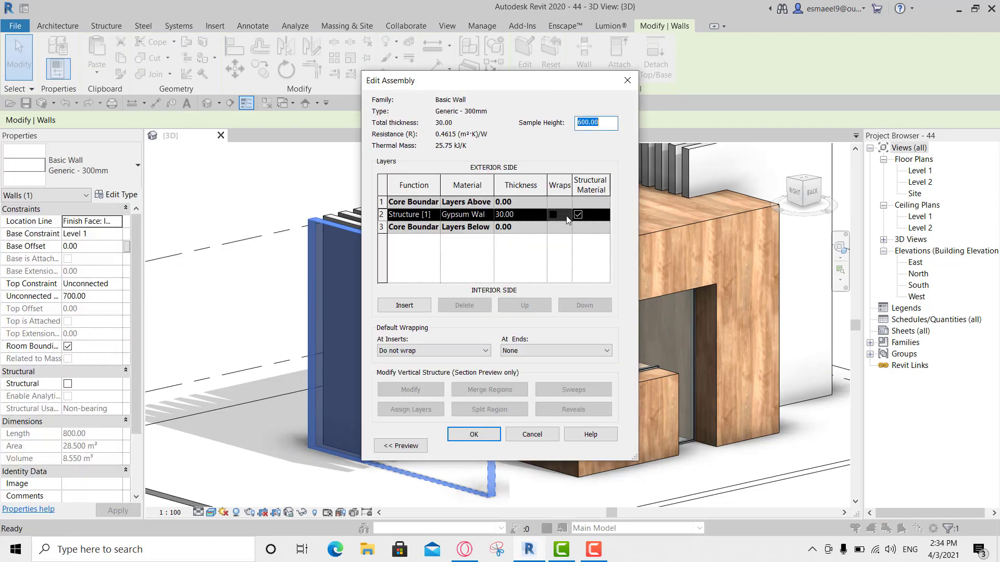
Step: Set the structure layer to 01 New One with Use Render Appearance and confirm all dialogs
left_click(487, 220)
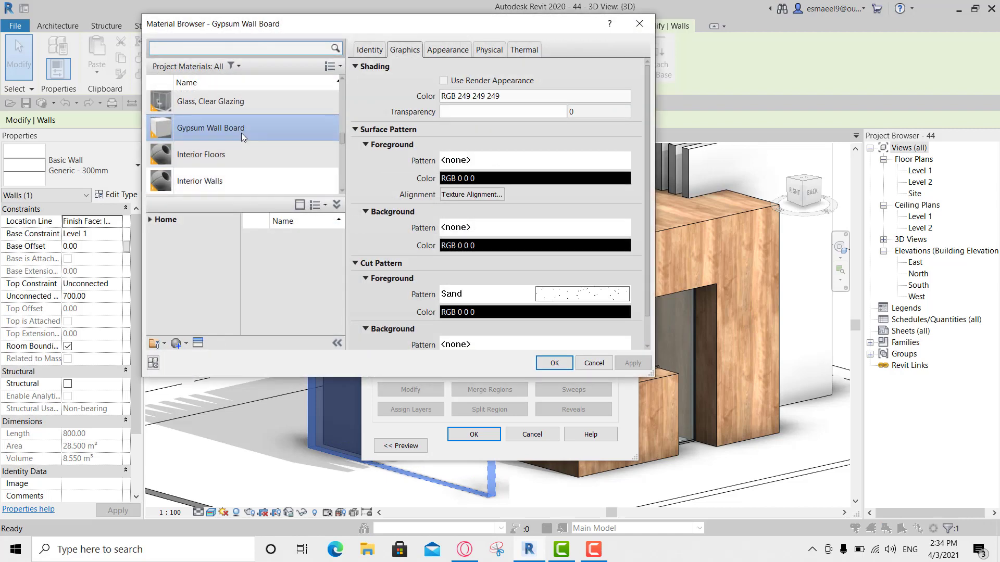
scroll(242, 133, "up", 5)
scroll(230, 119, "up", 5)
left_click(186, 108)
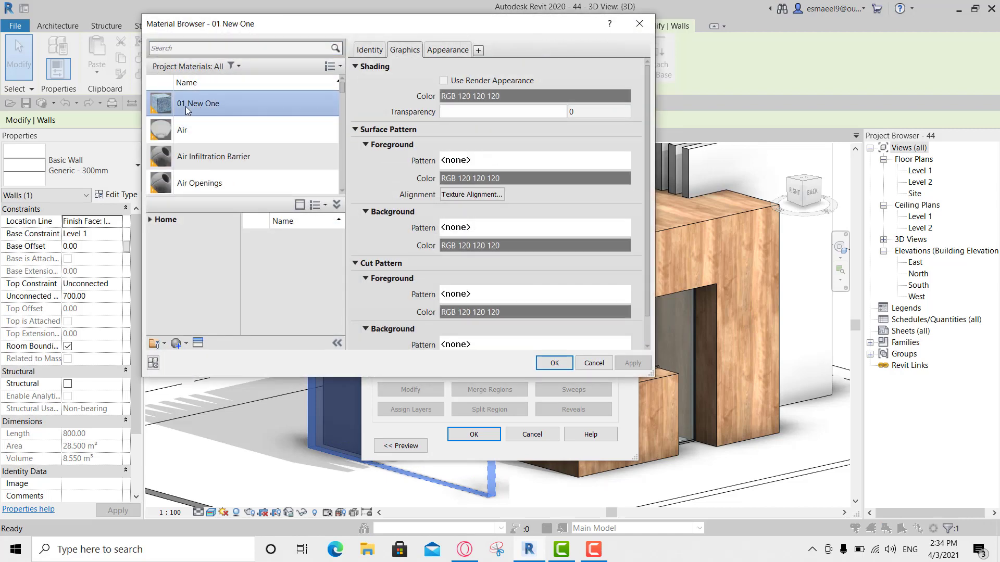
left_click(455, 82)
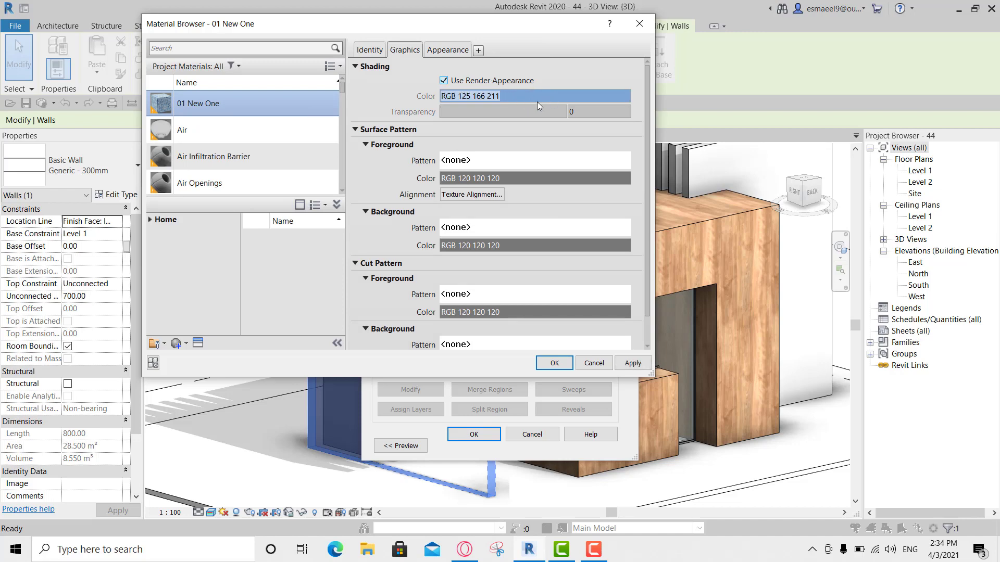
left_click(628, 364)
left_click(555, 363)
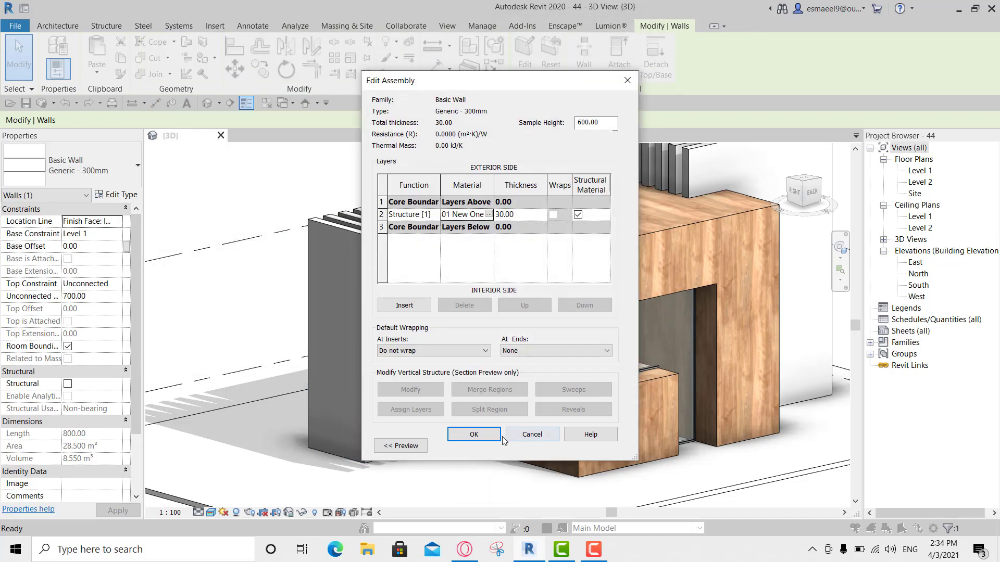
left_click(474, 435)
left_click(597, 446)
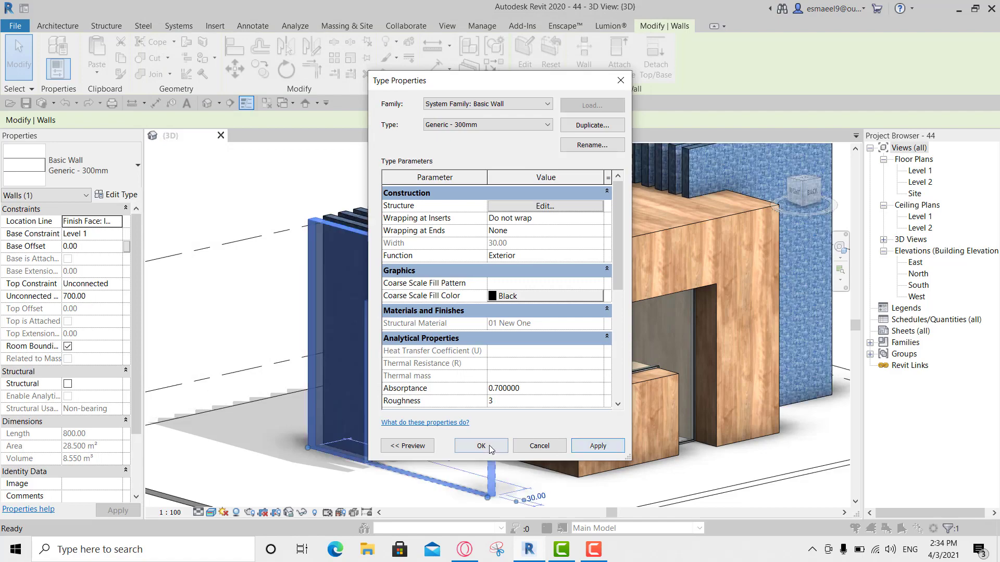
left_click(488, 445)
key("Escape")
Step: Zoom and orbit to inspect the blue mosaic fin walls from a corner
scroll(668, 286, "down", 2)
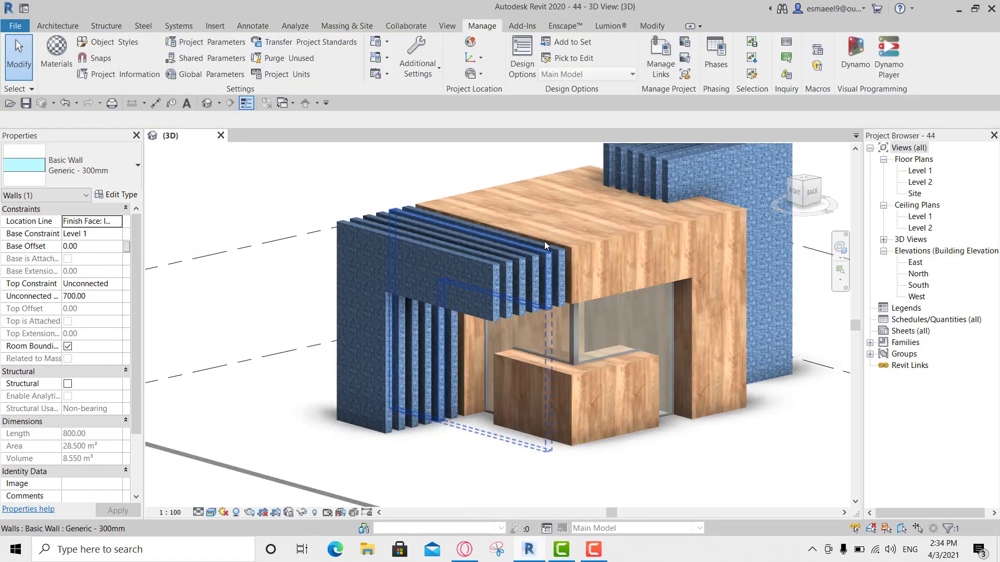
scroll(668, 287, "down", 2)
mouse_move(668, 286)
middle_mouse_down()
mouse_move(655, 286)
mouse_move(676, 311)
middle_mouse_up()
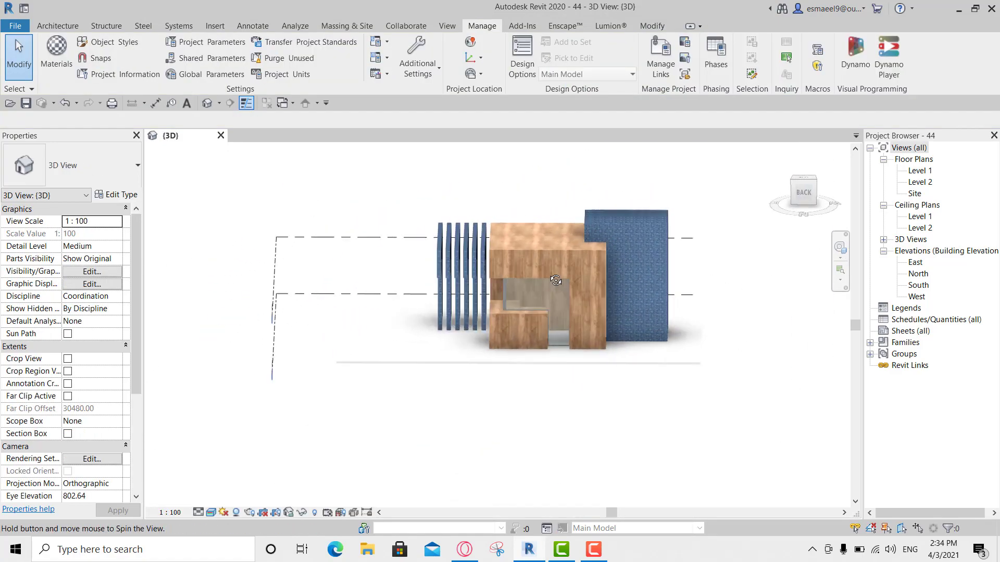
scroll(619, 296, "up", 5)
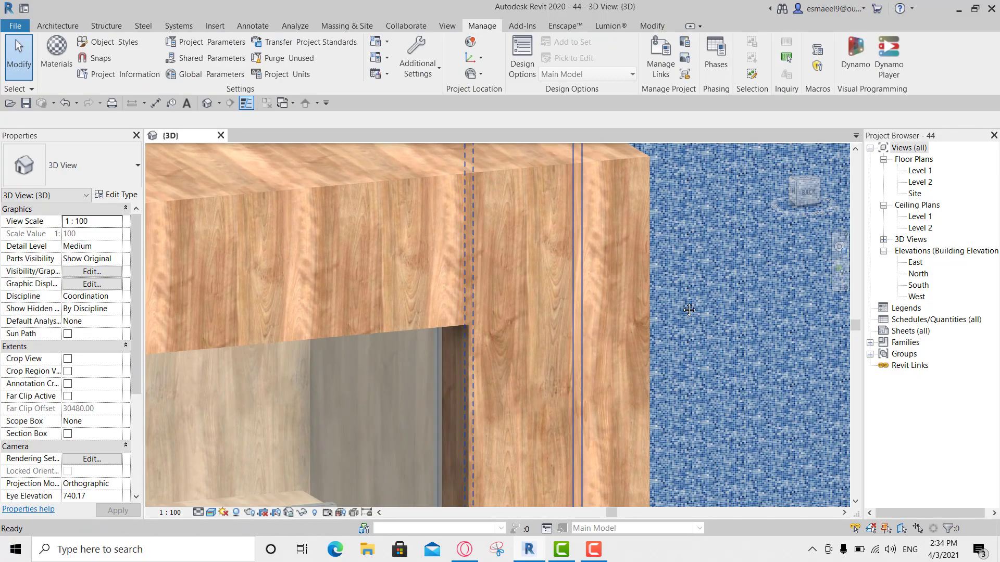
scroll(675, 311, "down", 5)
middle_click_drag(675, 310, 377, 299, "shift")
scroll(377, 301, "up", 3)
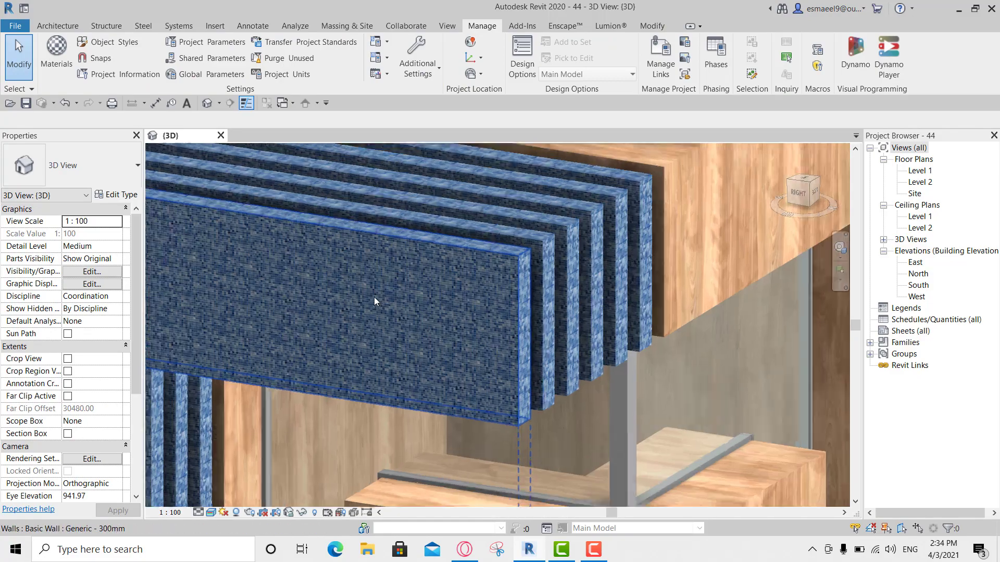
scroll(416, 297, "up", 3)
scroll(463, 296, "up", 3)
Step: Select a blue fin wall and open its Generic - 300mm type properties
left_click(469, 301)
scroll(469, 304, "down", 4)
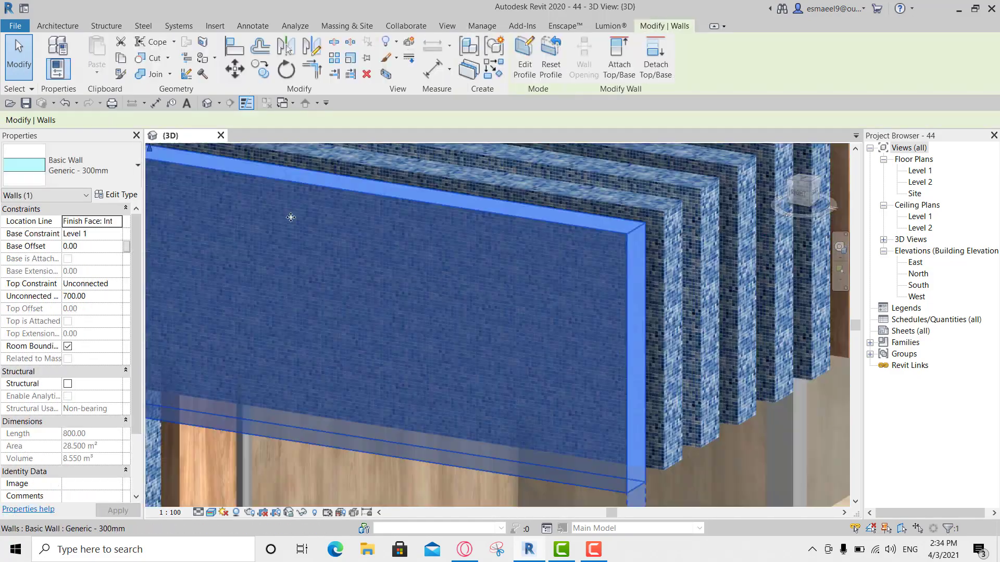
left_click(116, 194)
Step: Set the 01 New One mosaic texture sample width to 200 cm
left_click(545, 205)
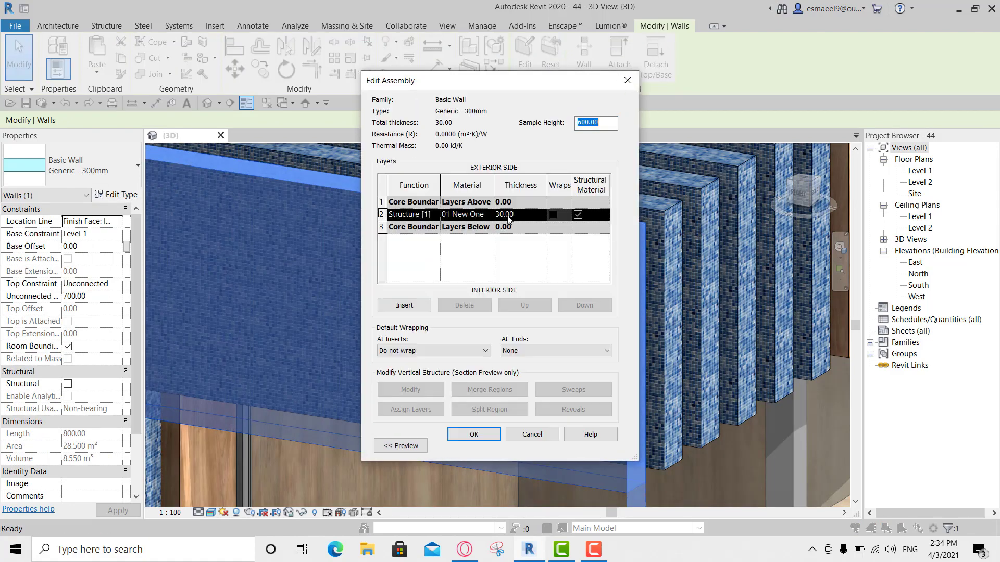
left_click(482, 218)
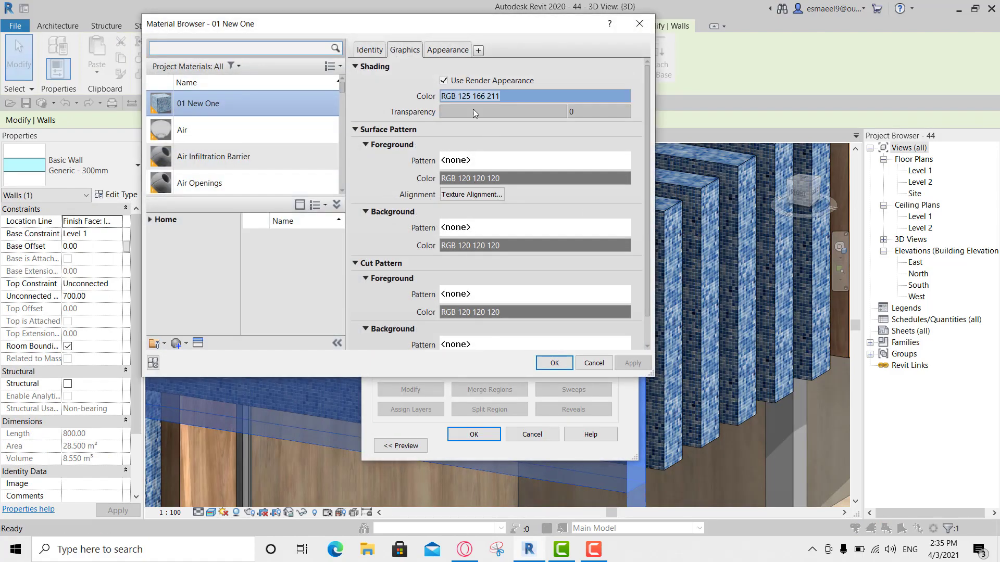
left_click(450, 50)
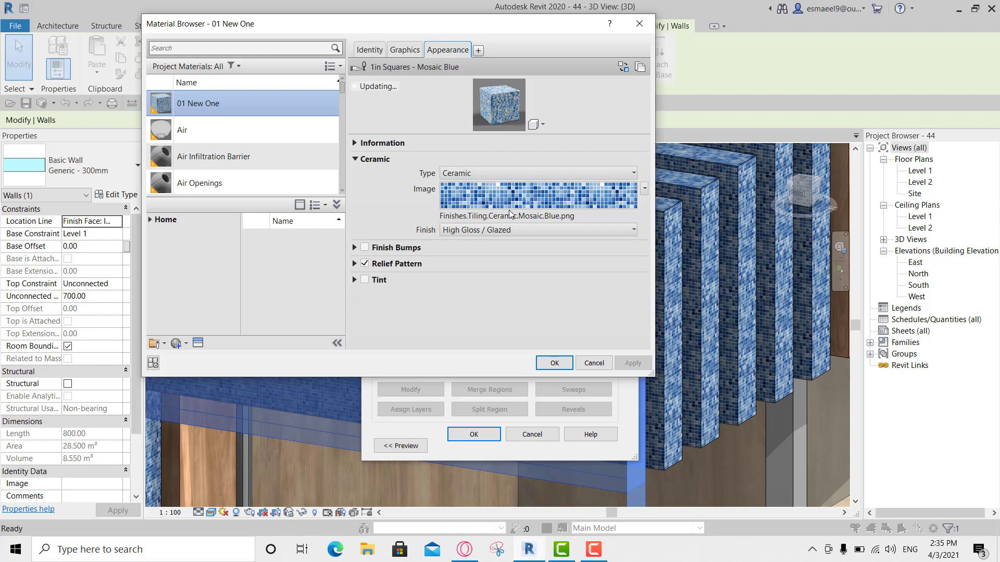
left_click(432, 214)
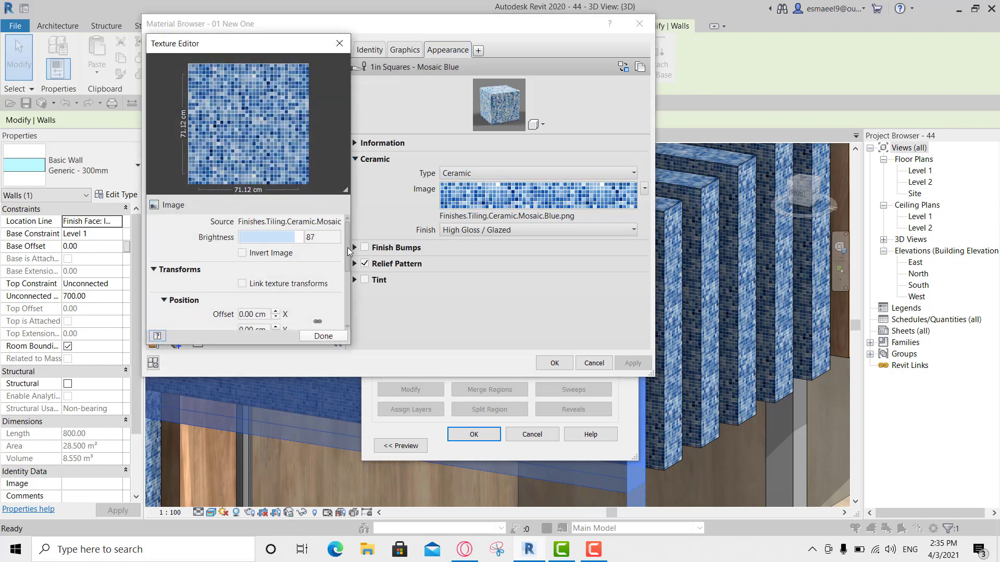
left_click_drag(348, 248, 347, 295)
double_click(261, 265)
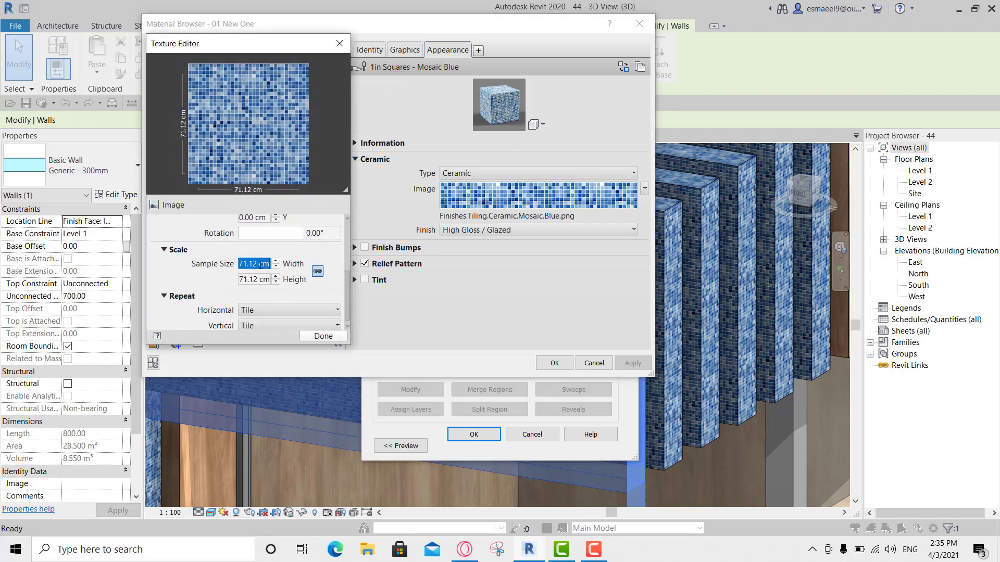
key("Tab")
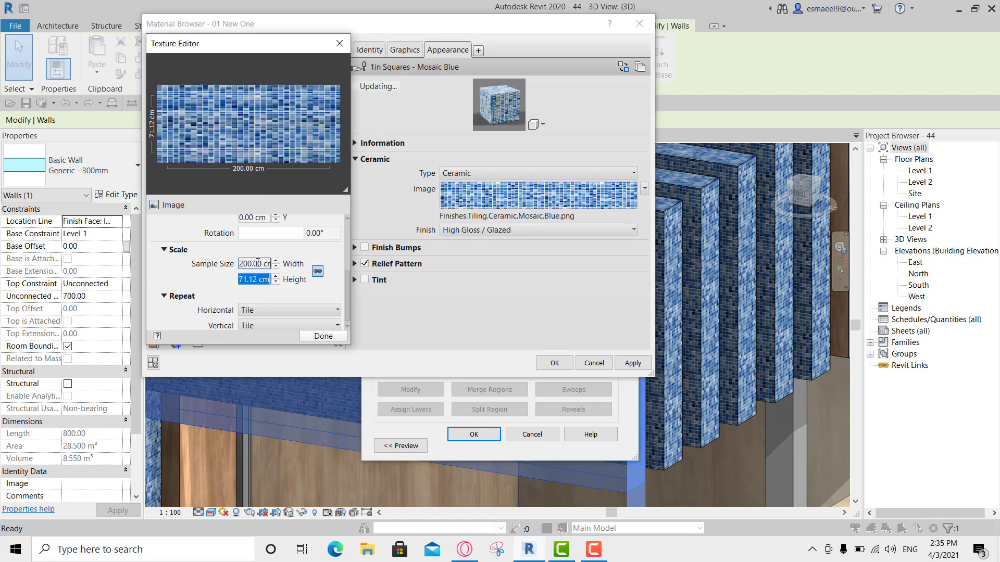
double_click(258, 263)
left_click(322, 336)
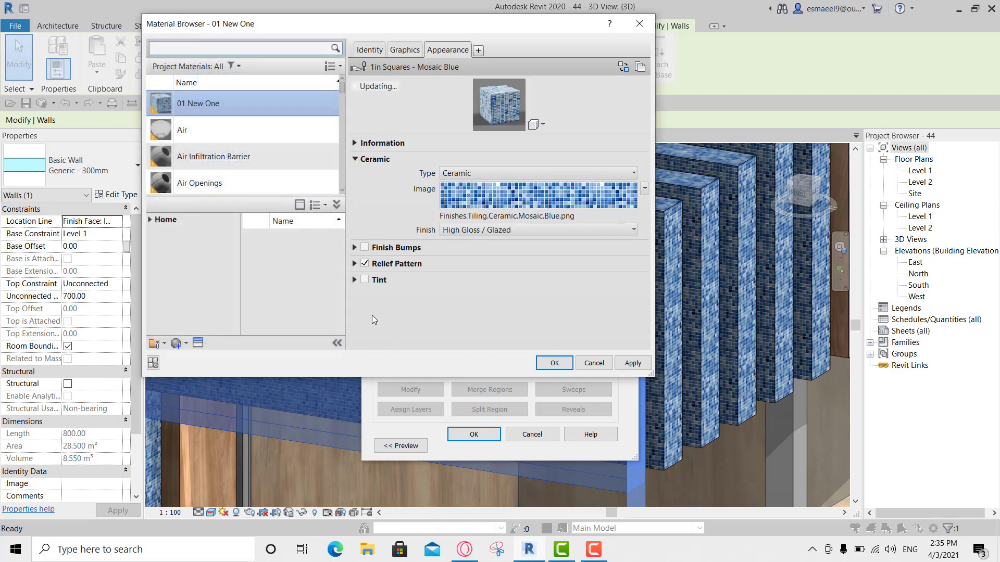
Step: Apply the enlarged tiles and close the material, assembly and type dialogs
left_click(633, 363)
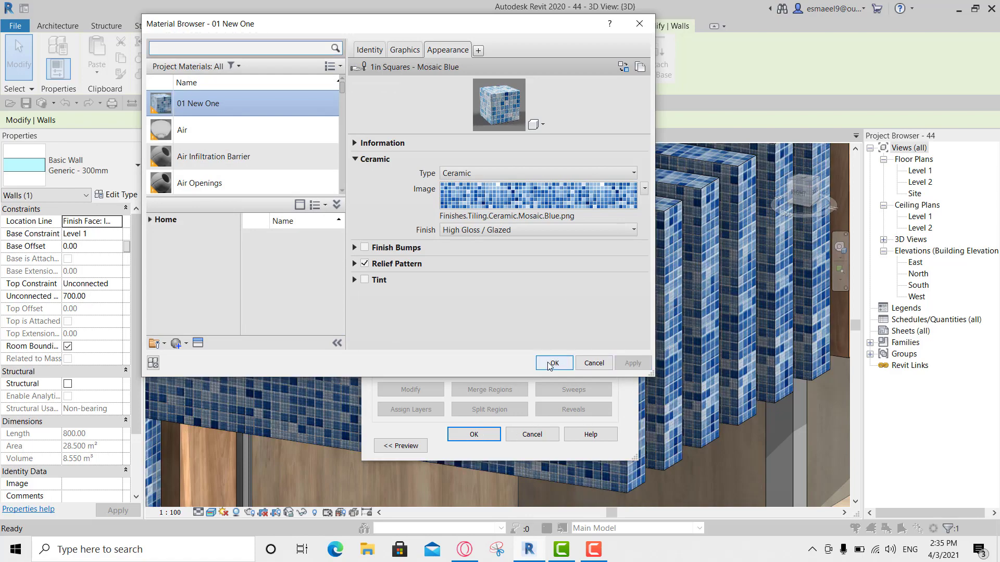
left_click(552, 363)
left_click(473, 434)
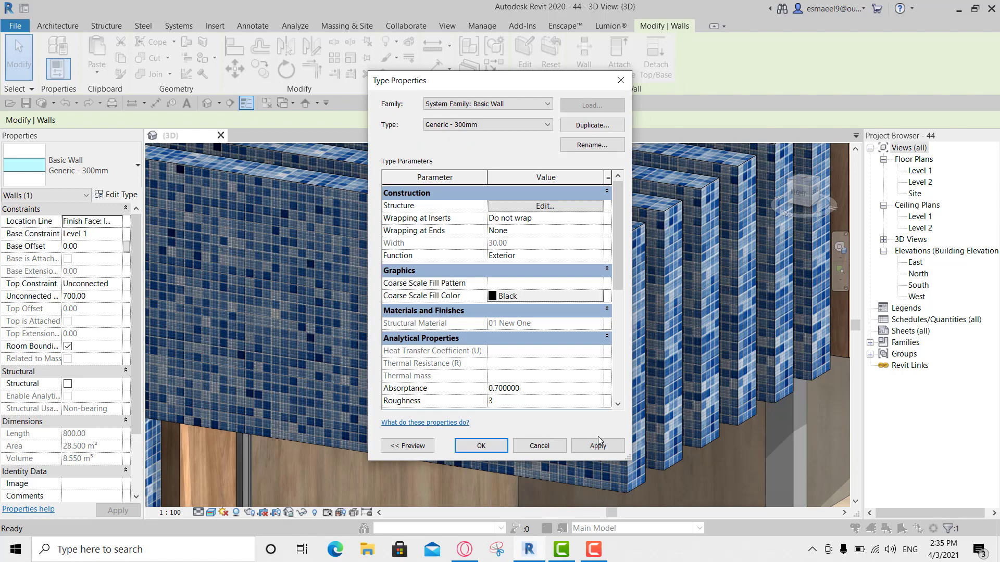
left_click(481, 443)
scroll(727, 317, "down", 3)
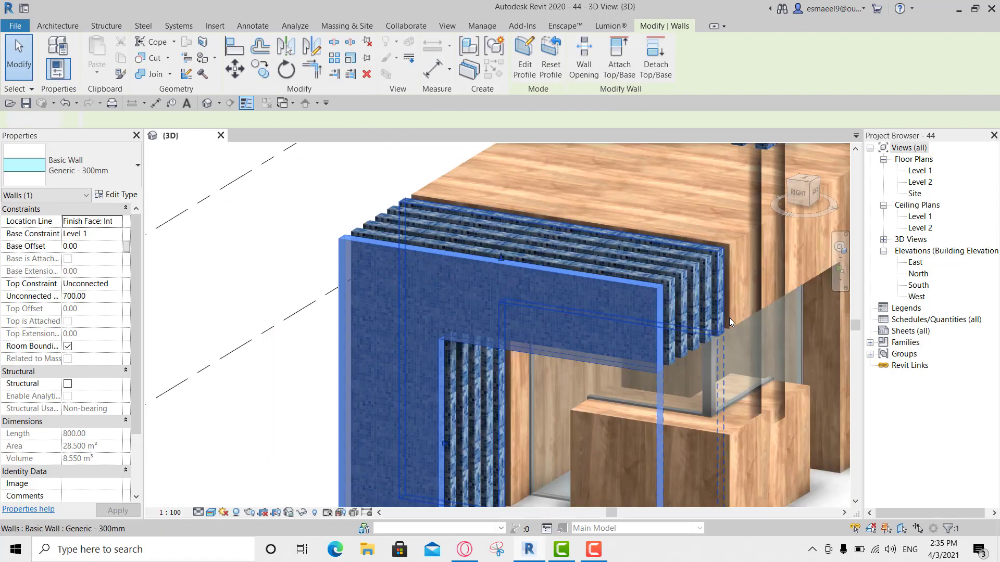
Step: Select the front fin wall and open the Generic - 300mm layer structure
key("Escape")
scroll(729, 318, "down", 3)
mouse_move(729, 318)
middle_mouse_down("shift")
mouse_move(689, 317)
mouse_move(663, 334)
mouse_move(714, 335)
middle_mouse_up("shift")
left_click(450, 327)
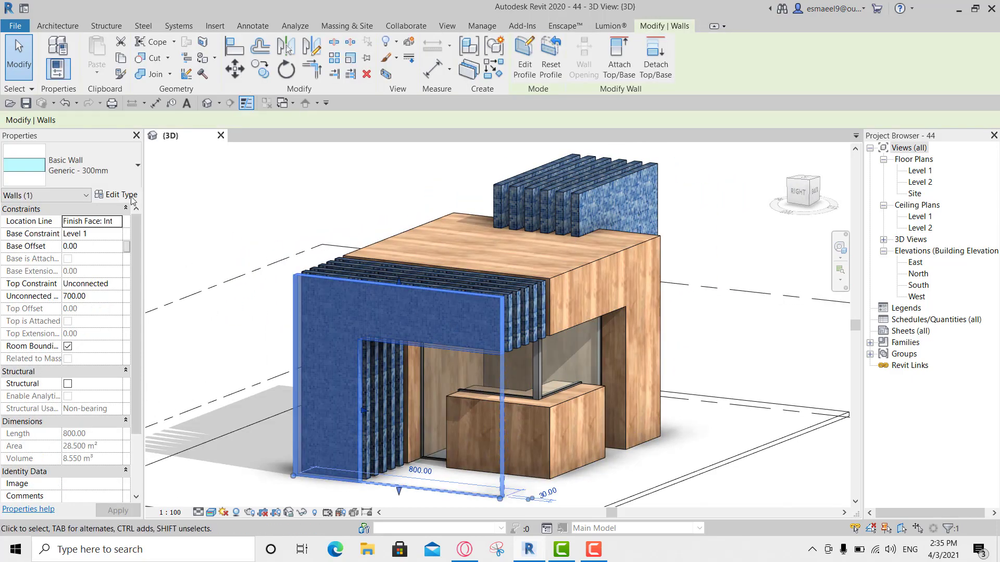
left_click(137, 165)
left_click(117, 195)
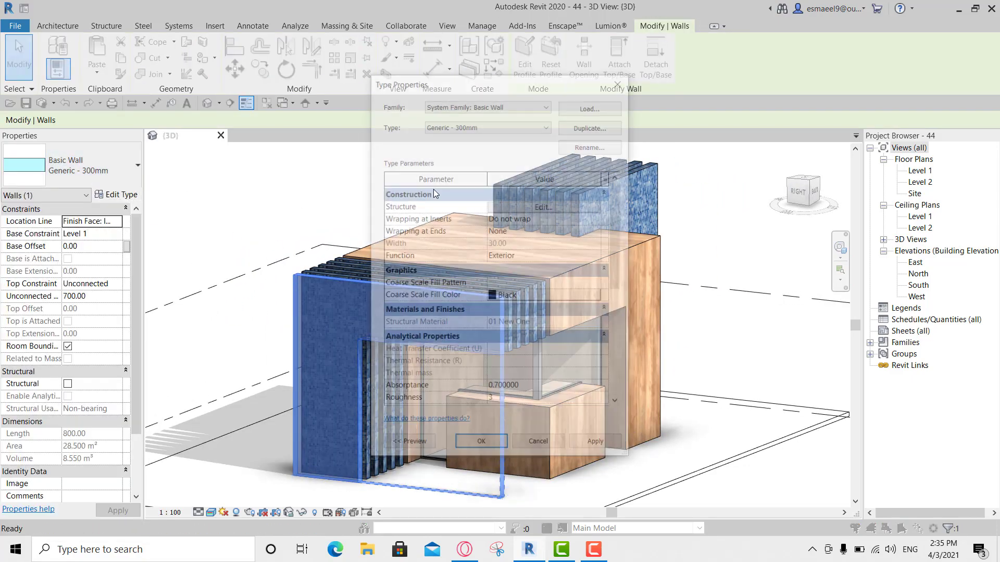
left_click(543, 207)
Step: Replace the structure layer material with Gypsum Wall Board and confirm all dialogs
left_click(490, 217)
type("whi")
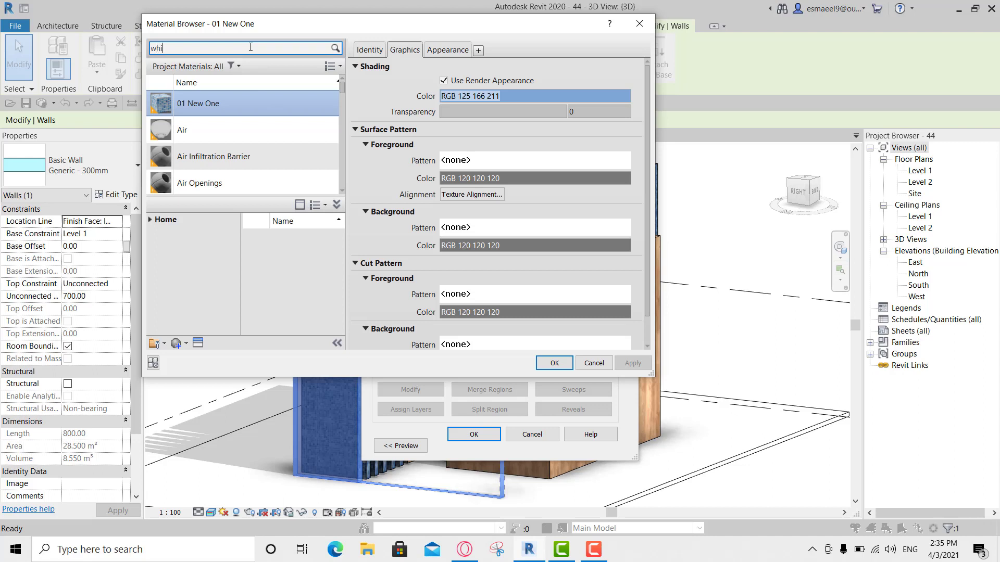
type("te")
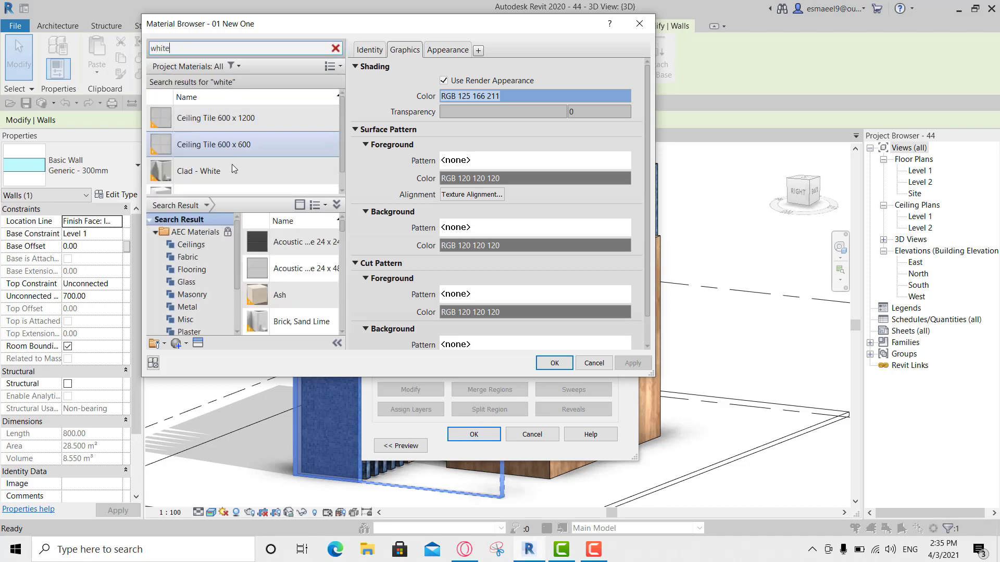
left_click(212, 177)
scroll(216, 172, "down", 1)
left_click(216, 177)
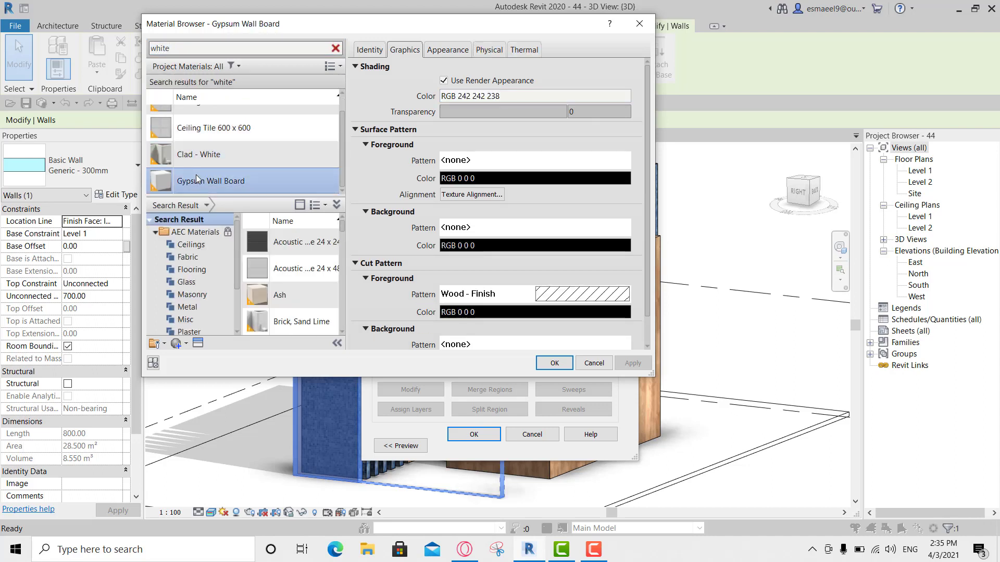
key("Return")
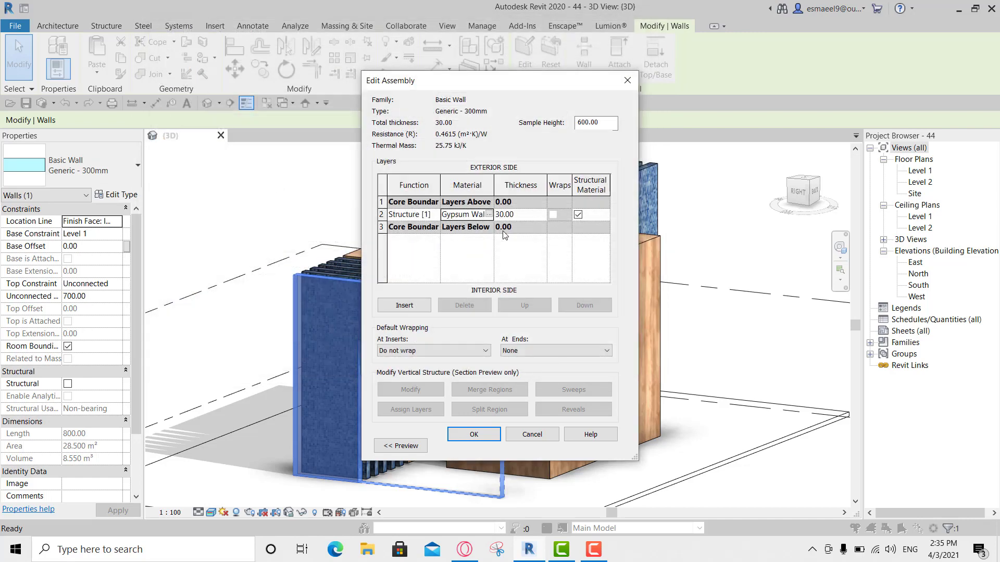
left_click(494, 436)
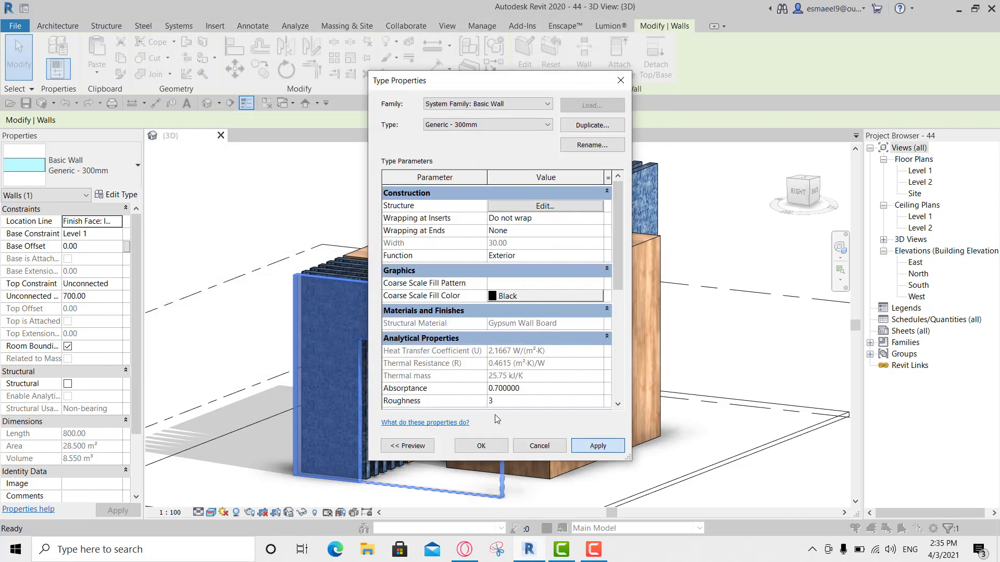
left_click(481, 445)
Step: Orbit to a high view of the building's back and clear the selection
left_click(714, 273)
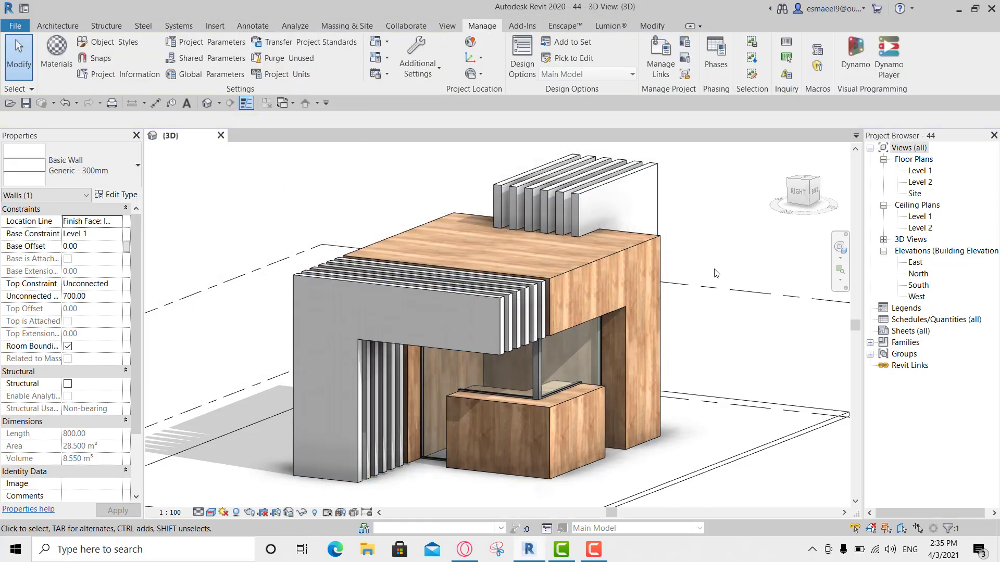
mouse_move(714, 273)
middle_mouse_down("shift")
mouse_move(506, 366)
mouse_move(537, 335)
middle_mouse_up("shift")
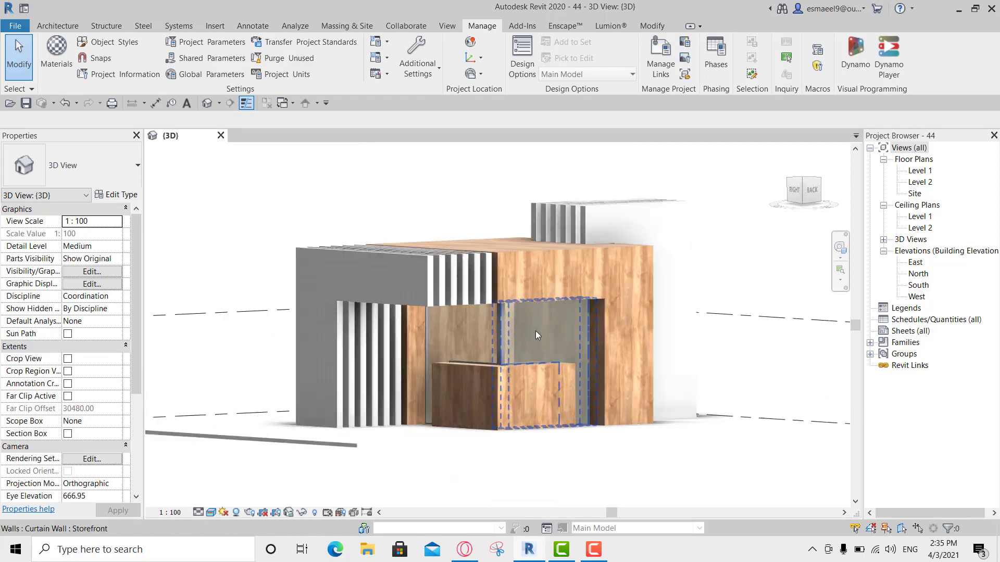
scroll(537, 335, "up", 3)
scroll(537, 335, "up", 2)
mouse_move(537, 335)
middle_mouse_down("shift")
mouse_move(544, 348)
mouse_move(541, 328)
middle_mouse_up("shift")
left_click(544, 348)
key("Escape")
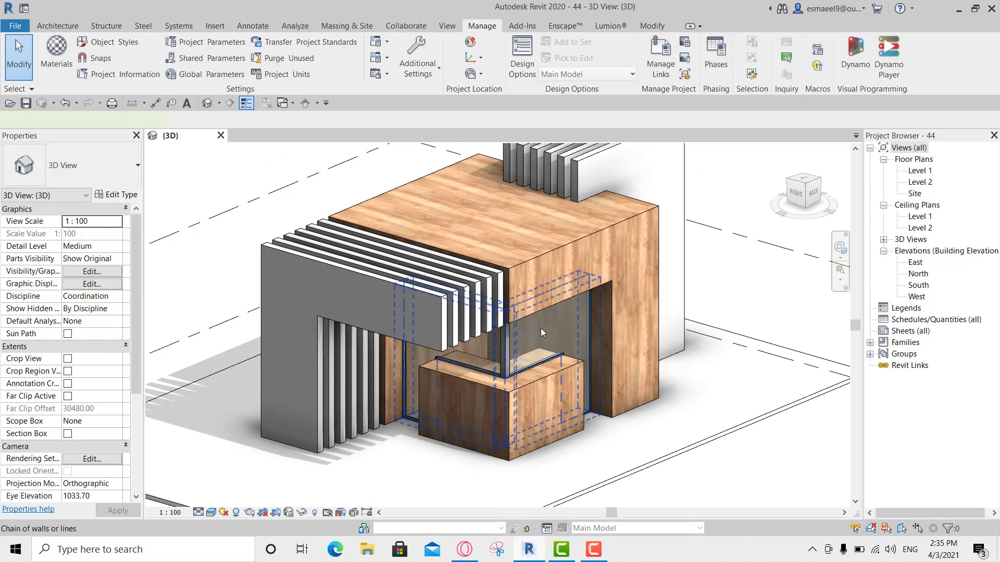
Step: Tab-select the glazed curtain panel to inspect it, then open Materials with MAT
key("Tab")
left_click(540, 328)
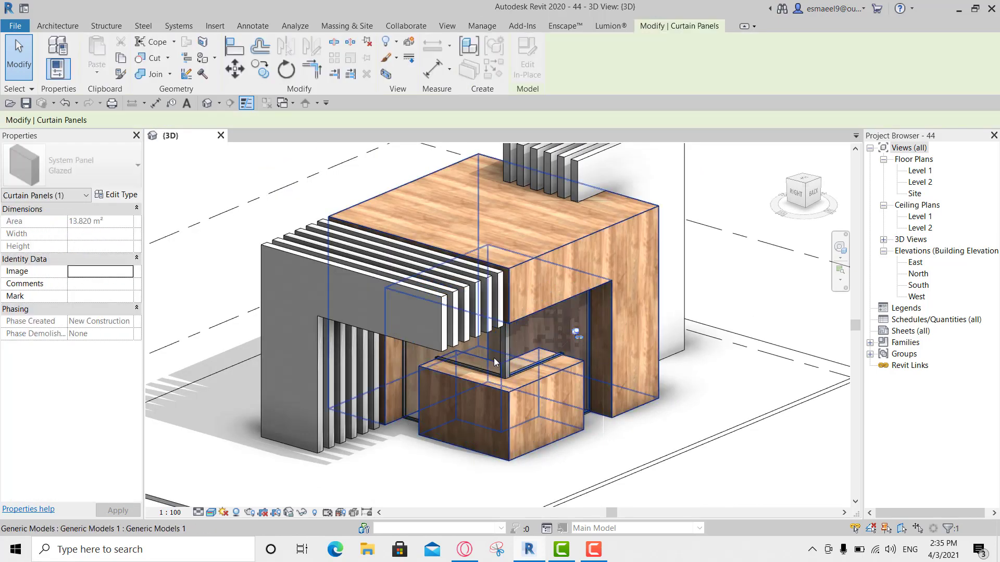
key("Escape")
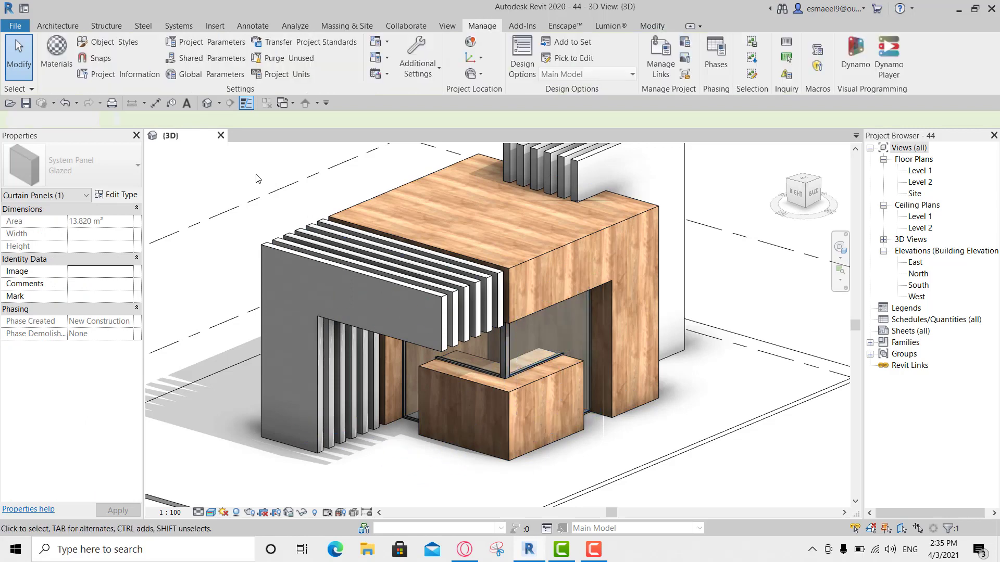
key("m")
key("a")
key("t")
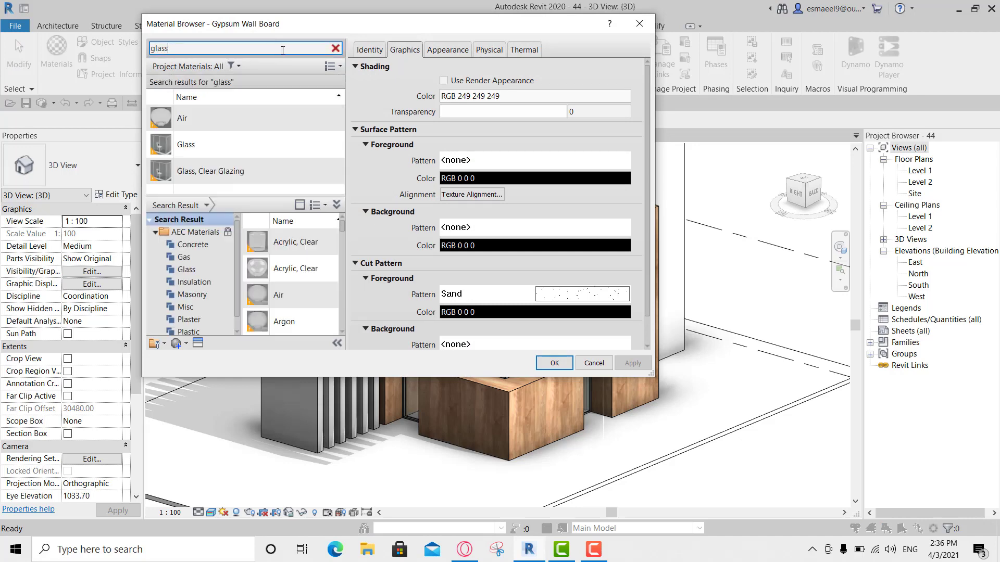
Step: Set the Glass material's Appearance glazing colour to Blue, apply it, and orbit to view the building
left_click(224, 143)
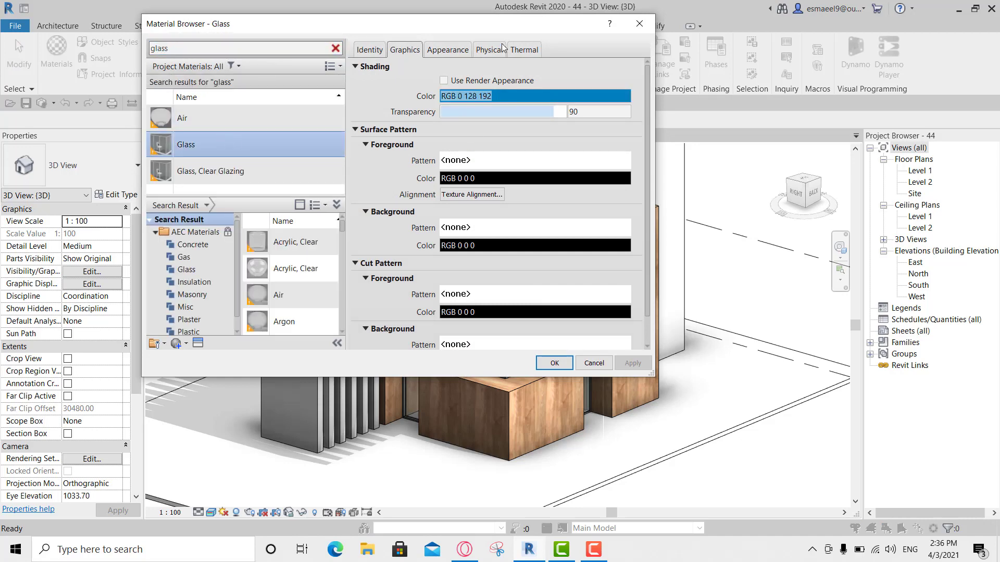
left_click_drag(503, 23, 343, 24)
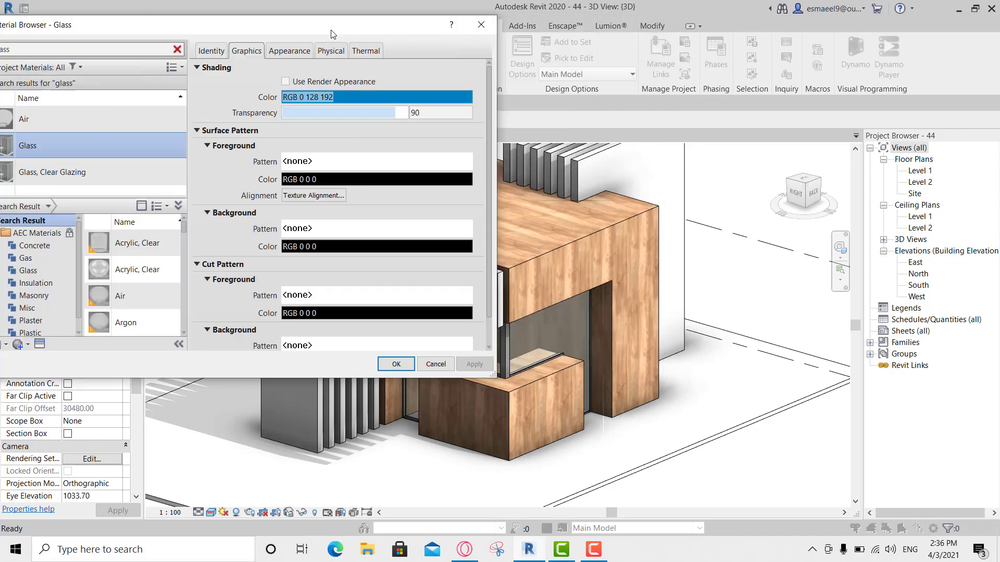
left_click(290, 52)
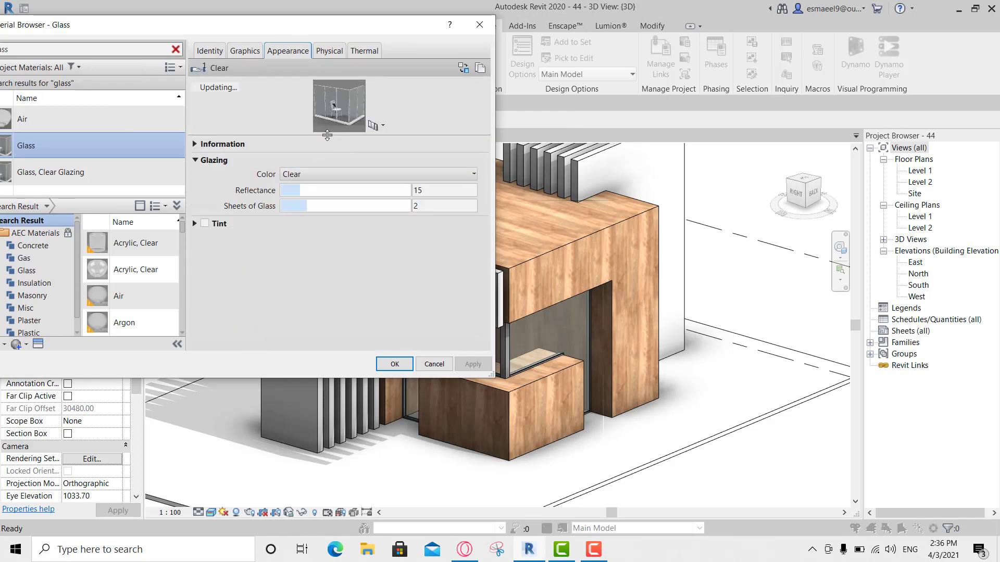
left_click(323, 242)
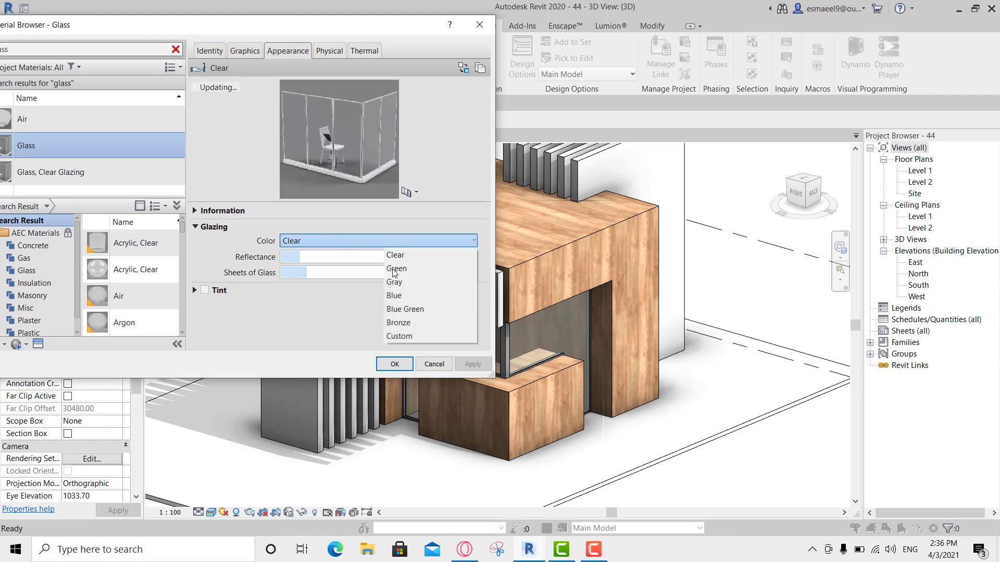
left_click(411, 295)
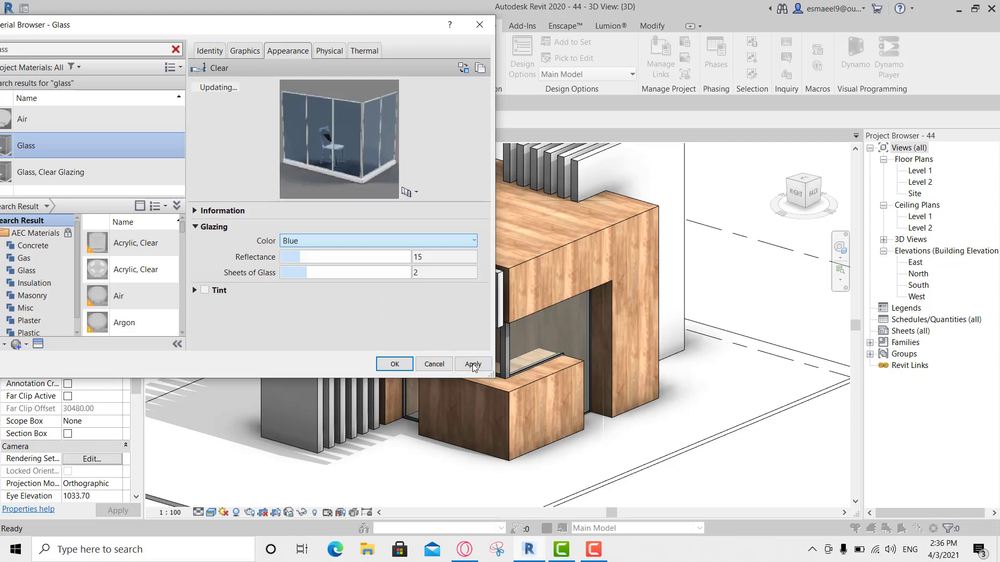
left_click(471, 364)
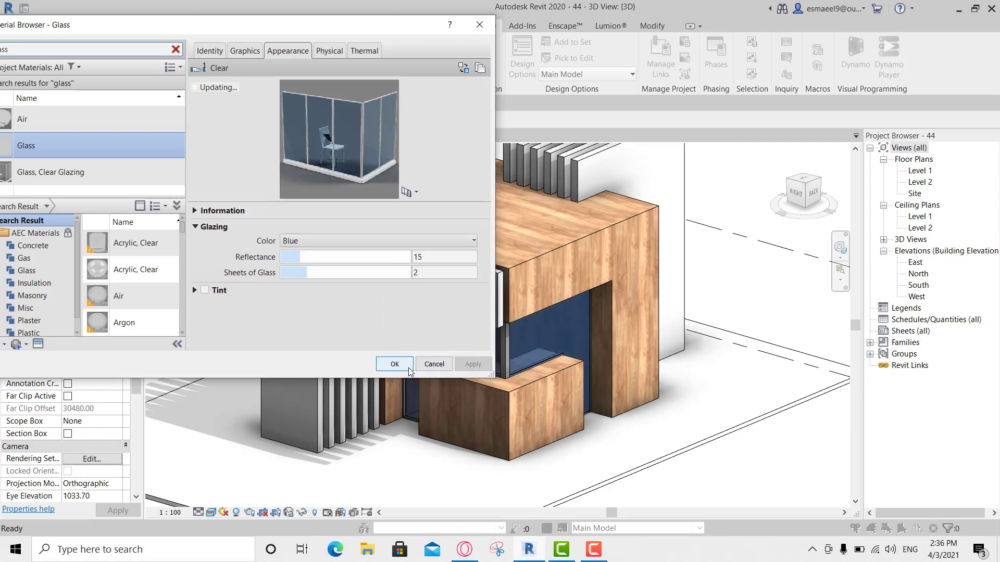
left_click(395, 364)
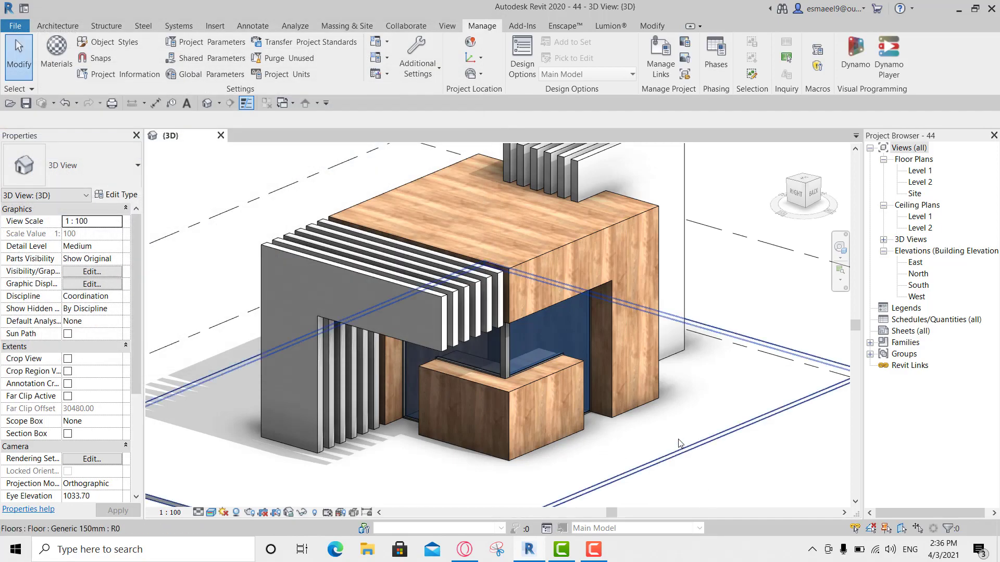
mouse_move(682, 448)
middle_mouse_down("shift")
mouse_move(565, 323)
mouse_move(612, 380)
mouse_move(586, 375)
mouse_move(578, 488)
middle_mouse_up("shift")
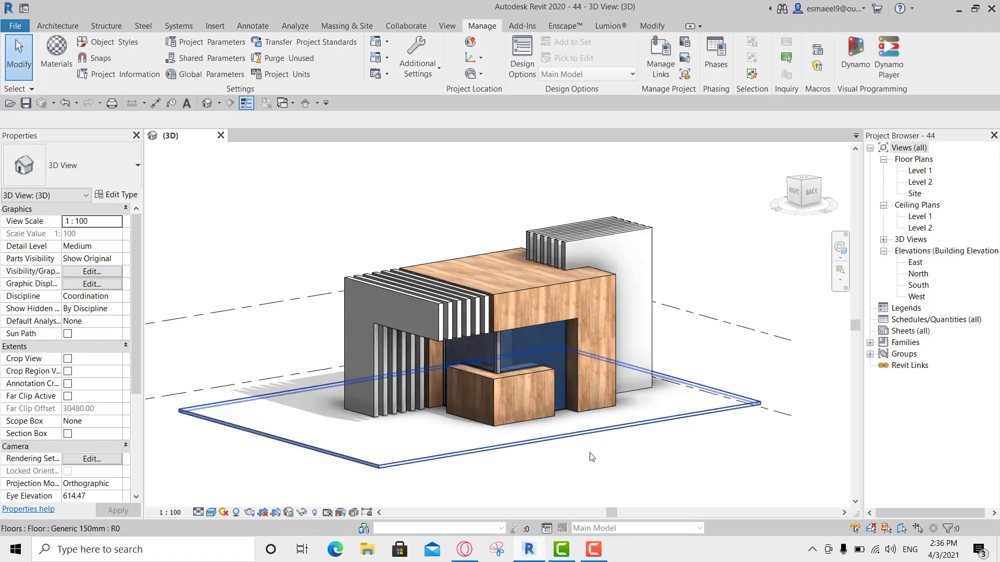